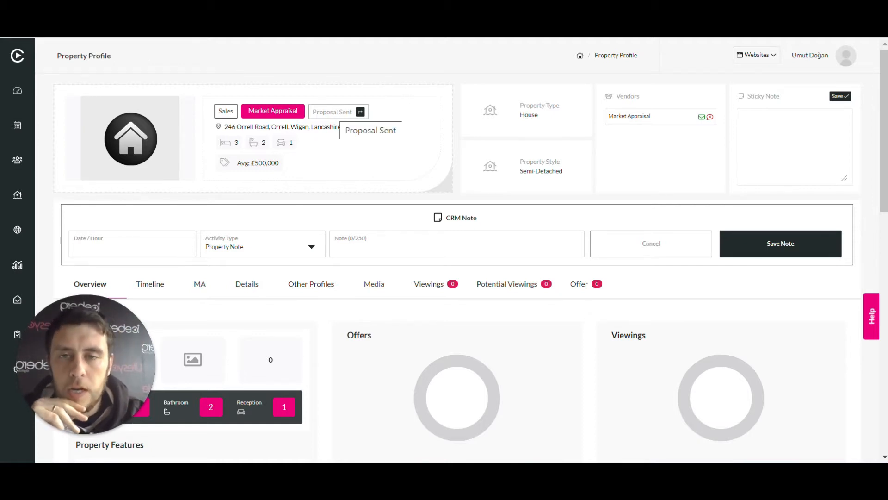
Change the property's status to Instructed Us and convert the market appraisal to an instruction
{"action": "left_click", "coordinate": [361, 113]}
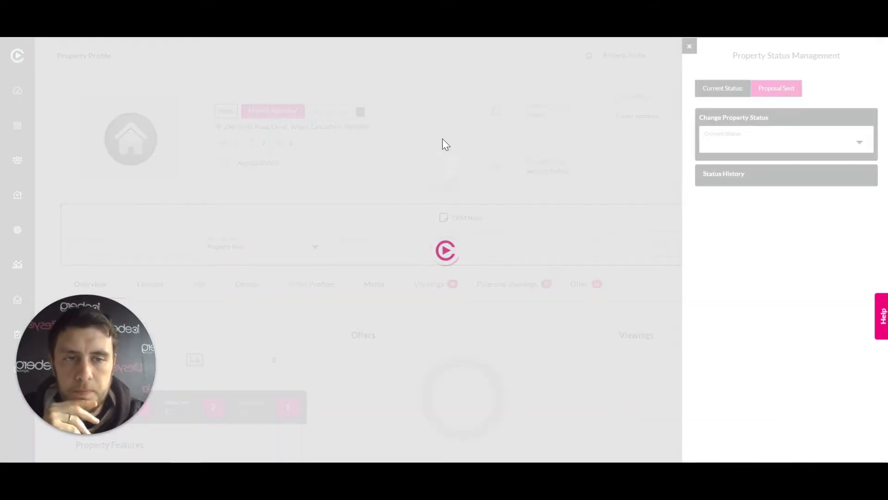
{"action": "left_click", "coordinate": [858, 146]}
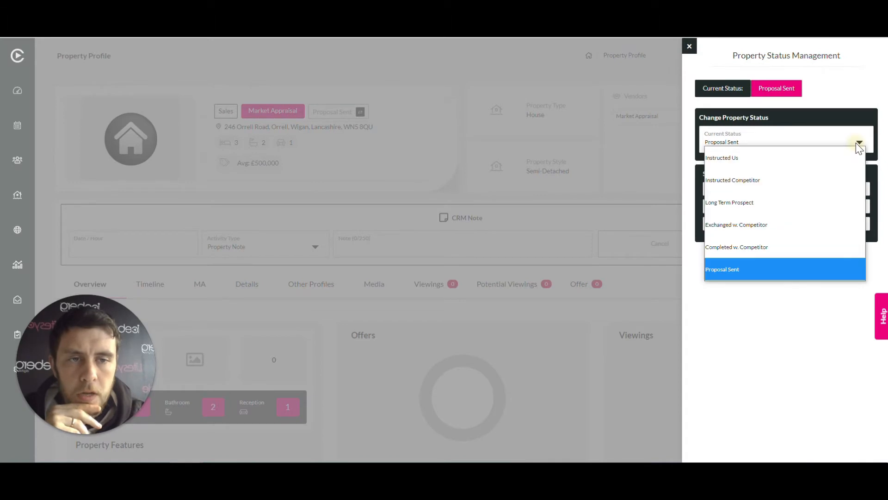
{"action": "left_click", "coordinate": [768, 158]}
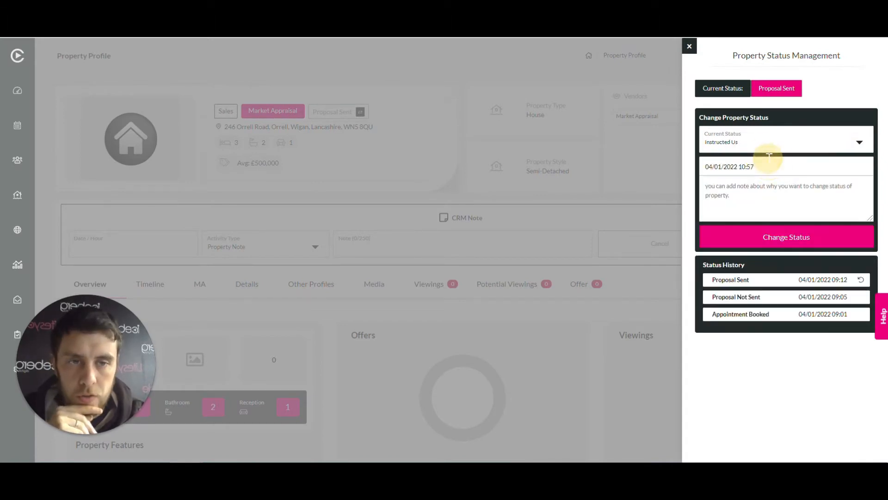
{"action": "left_click", "coordinate": [761, 236]}
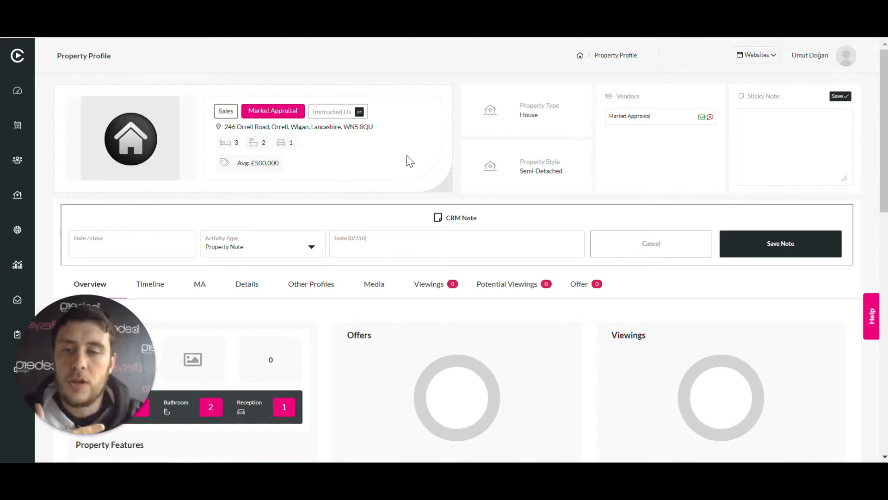
{"action": "left_click", "coordinate": [359, 112]}
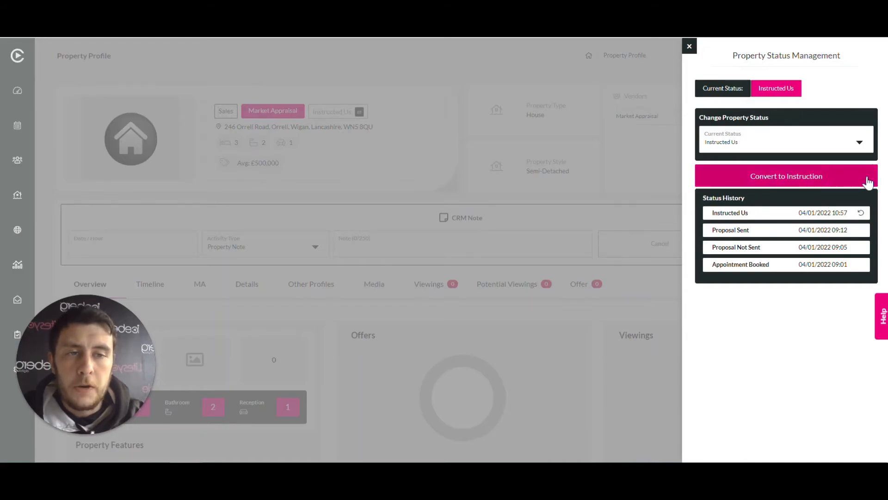
{"action": "left_click", "coordinate": [779, 182]}
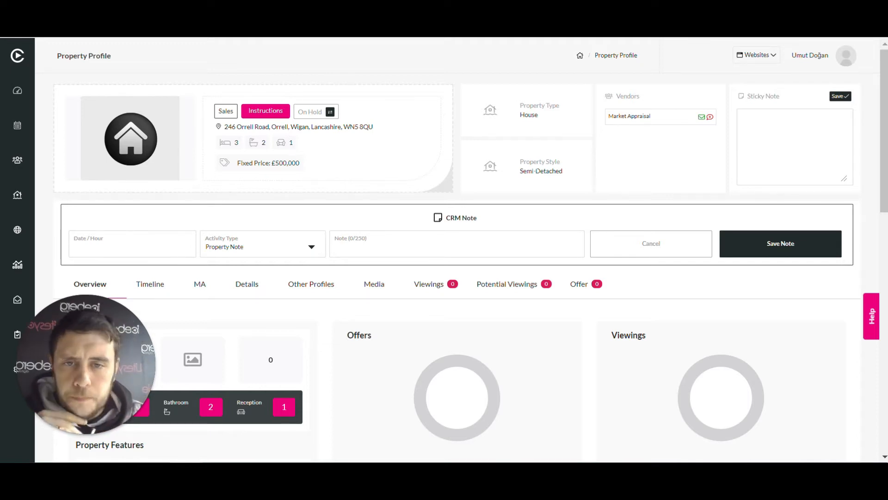
Start a property photo upload in the property's media section and browse to the Saved Pictures folder
{"action": "left_click", "coordinate": [372, 286]}
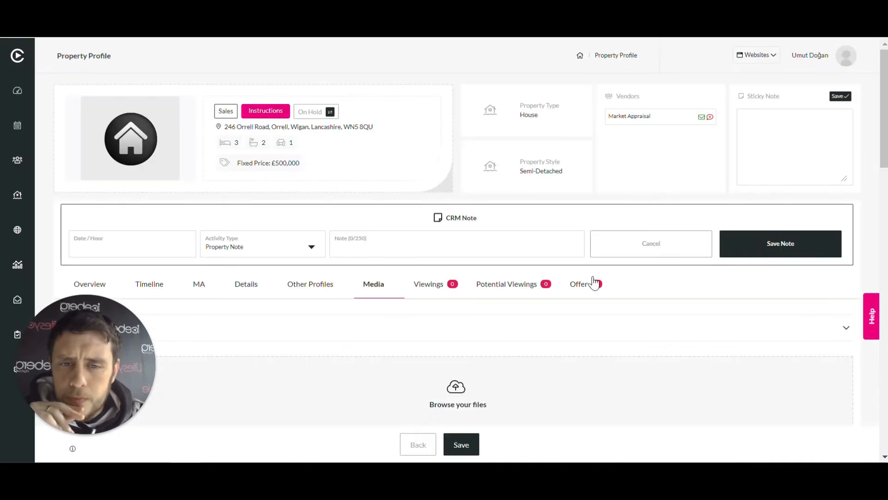
{"action": "scroll", "coordinate": [594, 282], "scroll_direction": "down", "scroll_amount": 5}
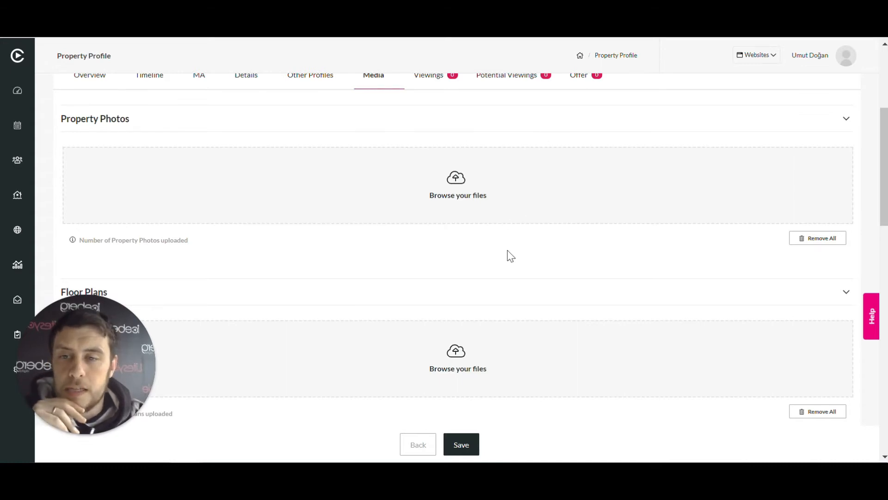
{"action": "scroll", "coordinate": [511, 256], "scroll_direction": "up", "scroll_amount": 2}
{"action": "scroll", "coordinate": [510, 255], "scroll_direction": "down", "scroll_amount": 2}
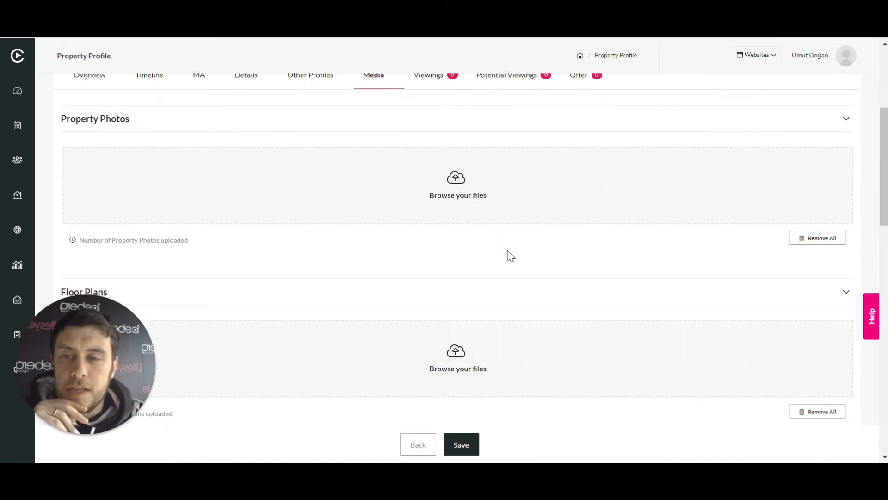
{"action": "left_click", "coordinate": [456, 185]}
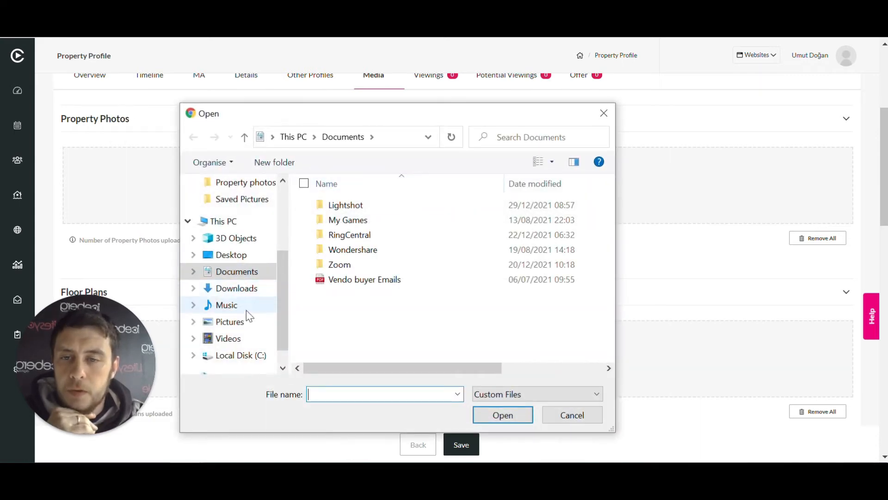
{"action": "left_click", "coordinate": [240, 326]}
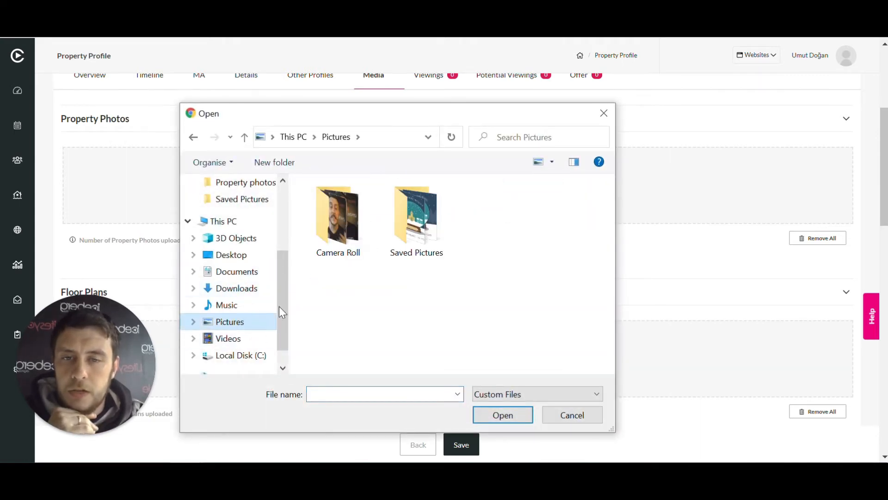
{"action": "double_click", "coordinate": [418, 220]}
{"action": "scroll", "coordinate": [462, 250], "scroll_direction": "down", "scroll_amount": 5}
{"action": "scroll", "coordinate": [522, 258], "scroll_direction": "up", "scroll_amount": 2}
{"action": "scroll", "coordinate": [523, 258], "scroll_direction": "down", "scroll_amount": 3}
{"action": "scroll", "coordinate": [524, 259], "scroll_direction": "down", "scroll_amount": 2}
{"action": "scroll", "coordinate": [525, 260], "scroll_direction": "up", "scroll_amount": 2}
{"action": "scroll", "coordinate": [523, 262], "scroll_direction": "up", "scroll_amount": 5}
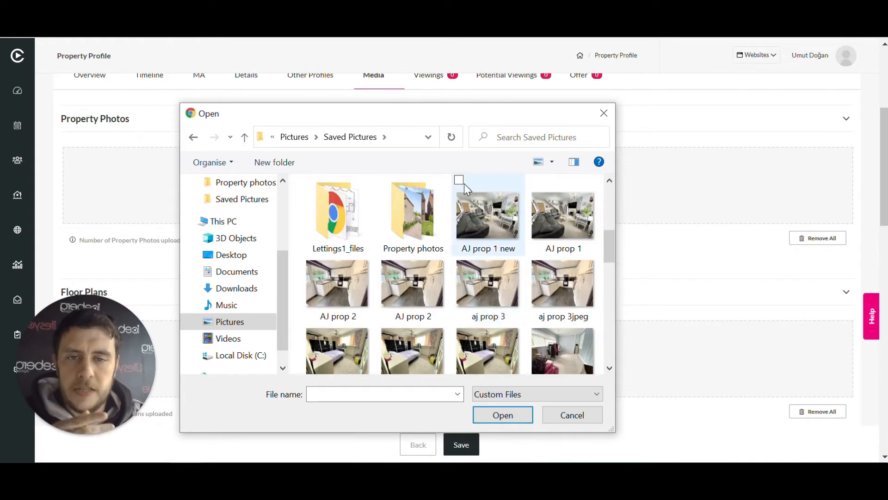
Upload the photos AJ prop 1 new, AJ prop 2, AJ prop 7 jpeg, AJ prop 8, AJ prop 11, AJ prop4 jpeg and AJprop 6
{"action": "left_click", "coordinate": [459, 182]}
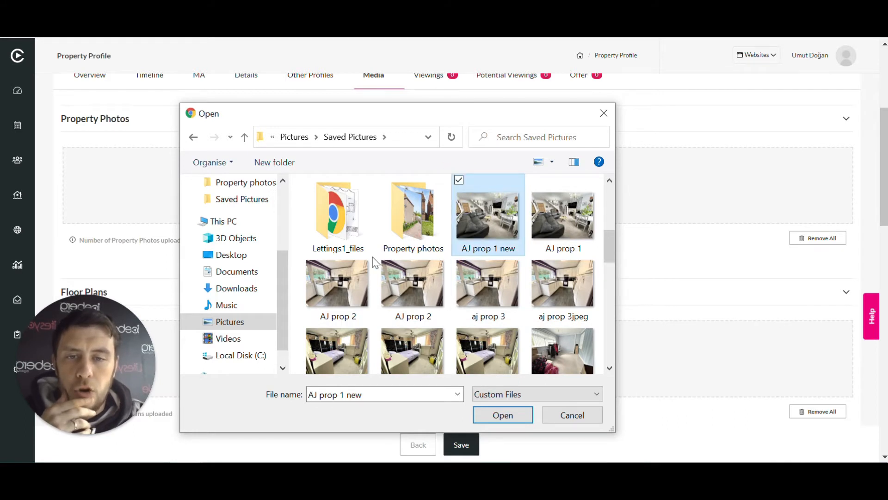
{"action": "left_click", "coordinate": [385, 262]}
{"action": "scroll", "coordinate": [386, 263], "scroll_direction": "down", "scroll_amount": 1}
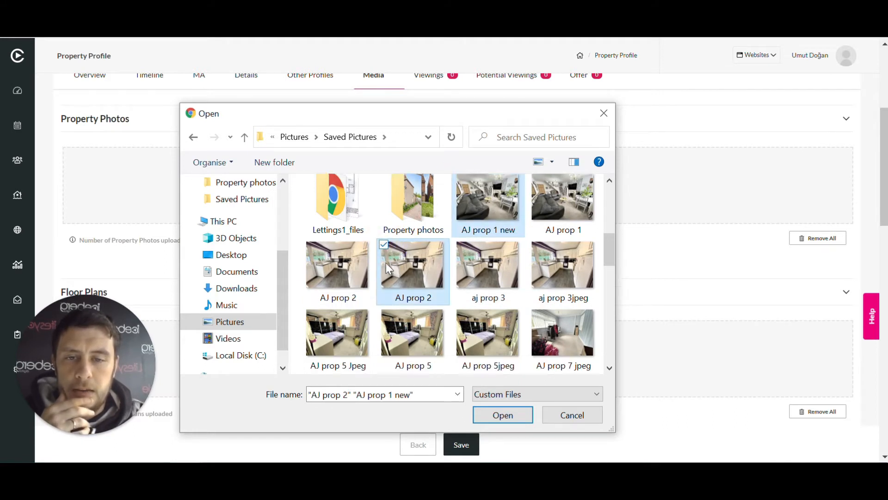
{"action": "left_click", "coordinate": [535, 312]}
{"action": "scroll", "coordinate": [477, 298], "scroll_direction": "down", "scroll_amount": 1}
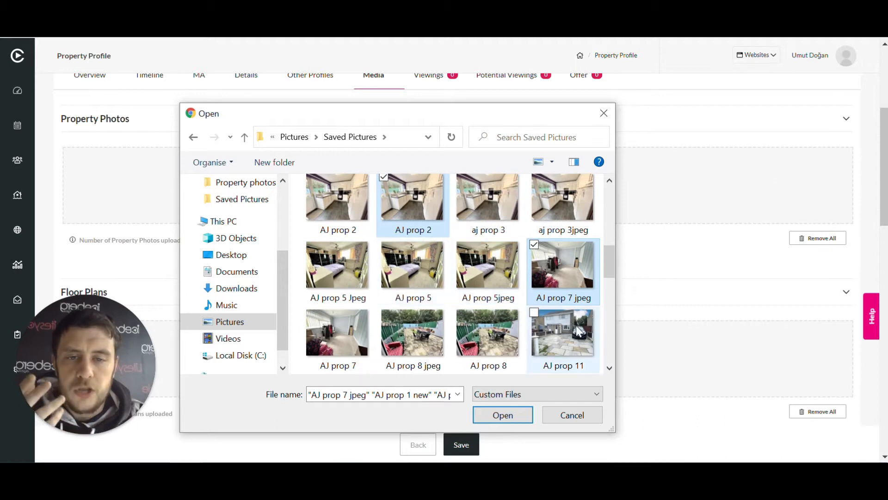
{"action": "left_click", "coordinate": [537, 311]}
{"action": "left_click", "coordinate": [459, 312]}
{"action": "scroll", "coordinate": [462, 314], "scroll_direction": "down", "scroll_amount": 1}
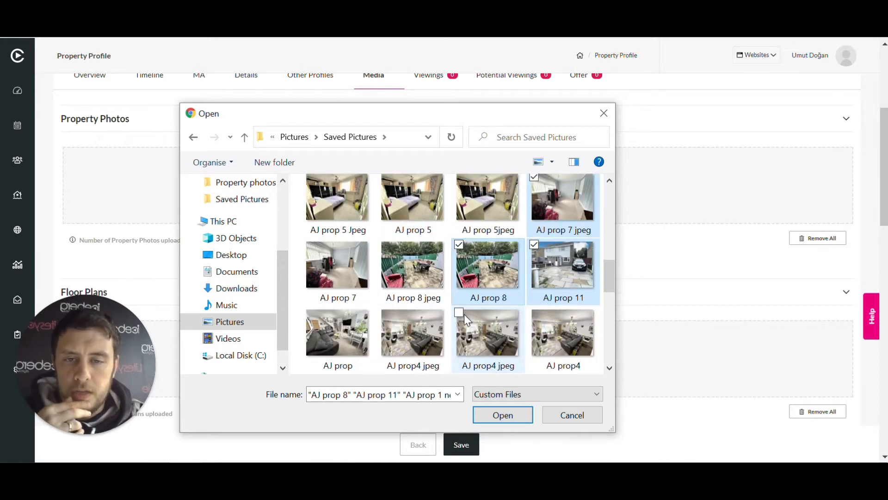
{"action": "left_click", "coordinate": [385, 315]}
{"action": "scroll", "coordinate": [455, 311], "scroll_direction": "down", "scroll_amount": 3}
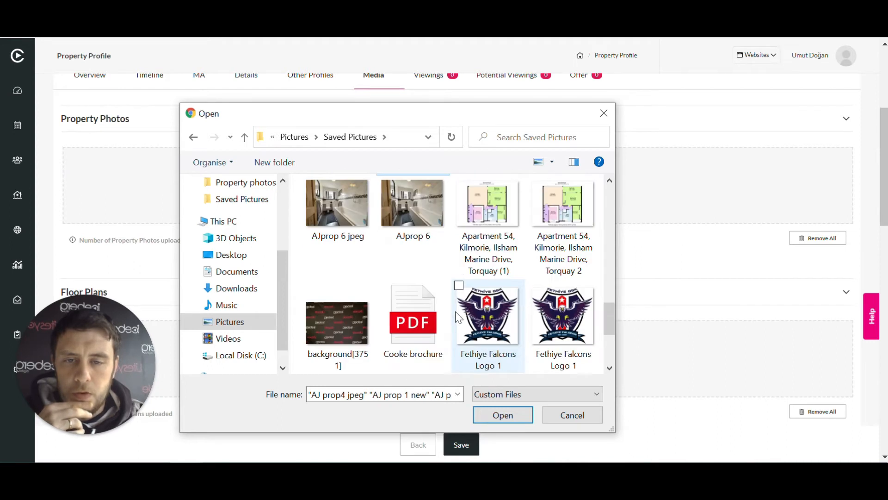
{"action": "scroll", "coordinate": [456, 312], "scroll_direction": "up", "scroll_amount": 2}
{"action": "left_click", "coordinate": [385, 320]}
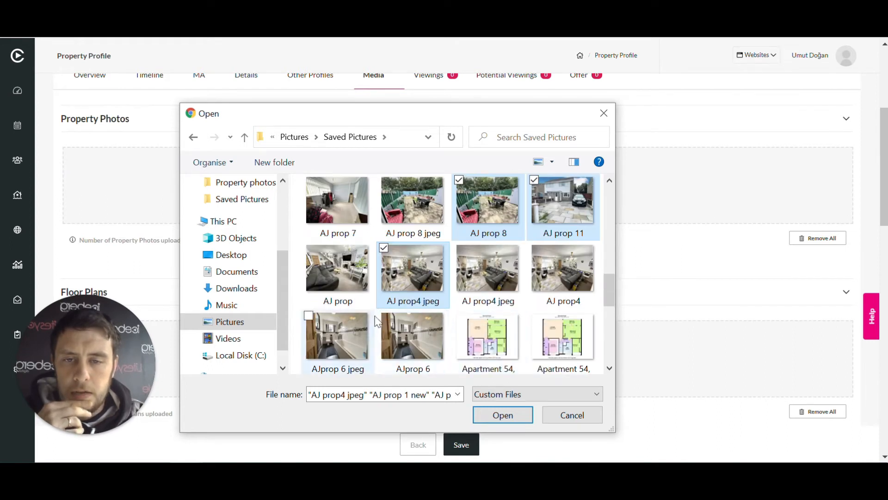
{"action": "scroll", "coordinate": [385, 319], "scroll_direction": "down", "scroll_amount": 1}
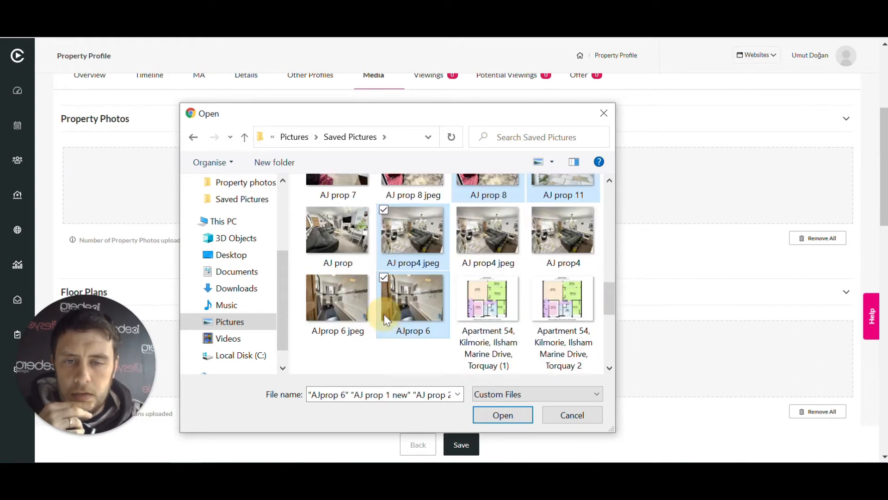
{"action": "left_click", "coordinate": [495, 417]}
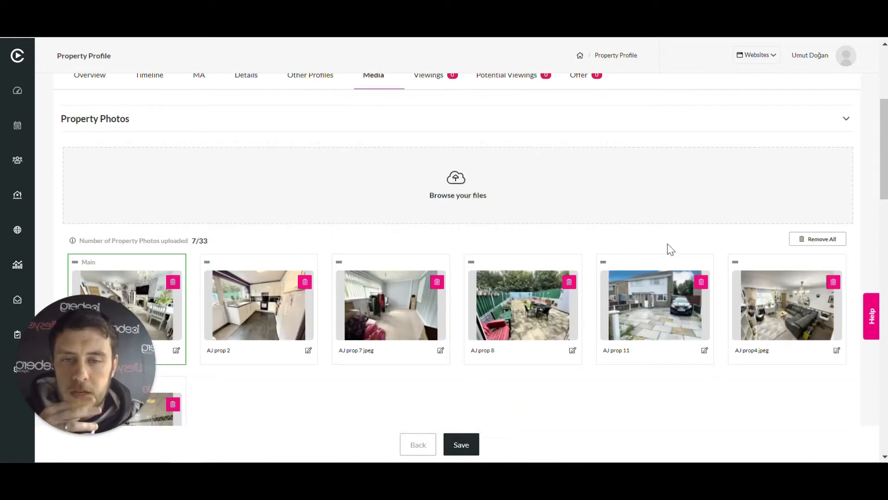
Make the AJ prop 11 photo the main property photo and rename it to describe the front of the house
{"action": "scroll", "coordinate": [669, 259], "scroll_direction": "down", "scroll_amount": 3}
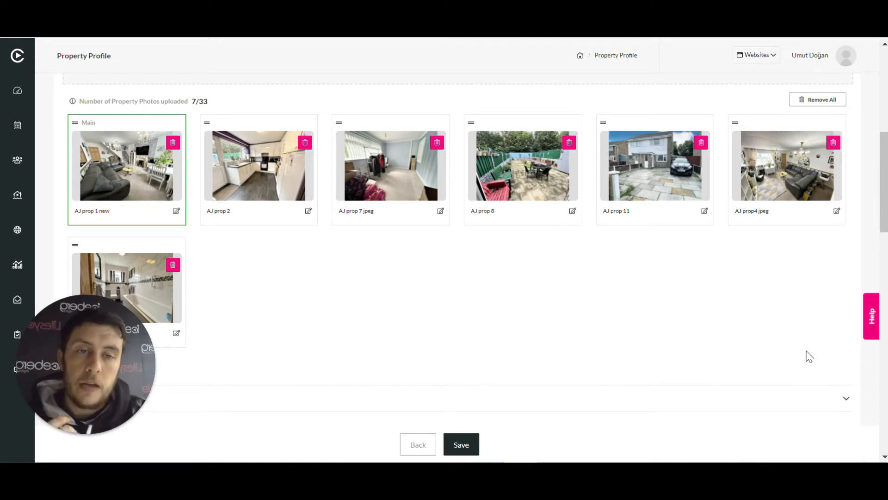
{"action": "left_click", "coordinate": [603, 124]}
{"action": "left_click_drag", "start_coordinate": [604, 126], "coordinate": [77, 121]}
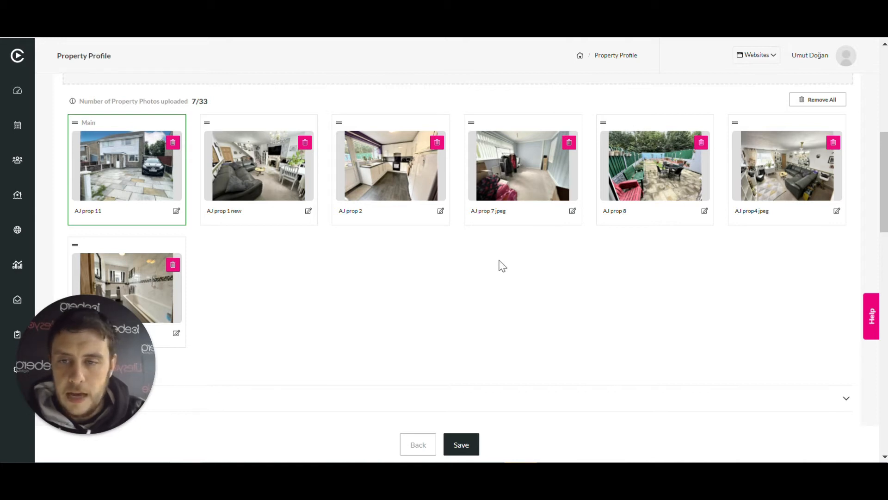
{"action": "left_click", "coordinate": [176, 211]}
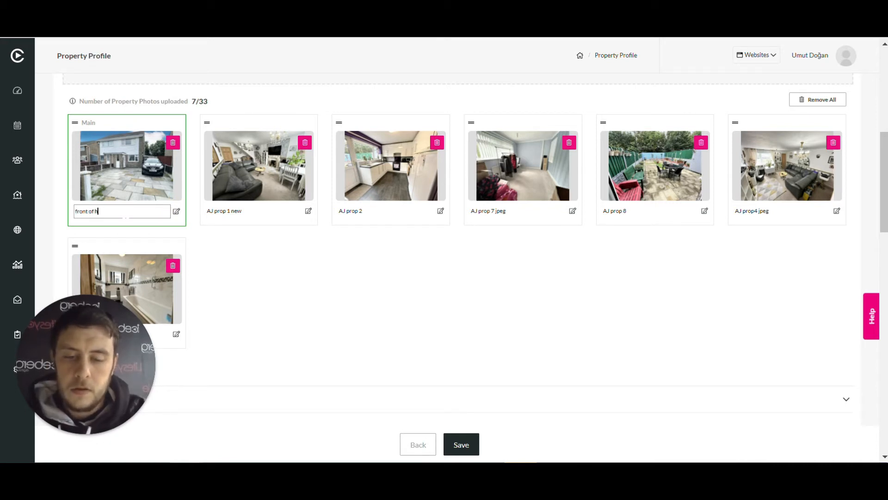
{"action": "left_click", "coordinate": [387, 296]}
Upload the Torquay apartment floor plan image whose name ends in (1) to the property's floor plans
{"action": "scroll", "coordinate": [561, 253], "scroll_direction": "down", "scroll_amount": 5}
{"action": "scroll", "coordinate": [561, 249], "scroll_direction": "up", "scroll_amount": 3}
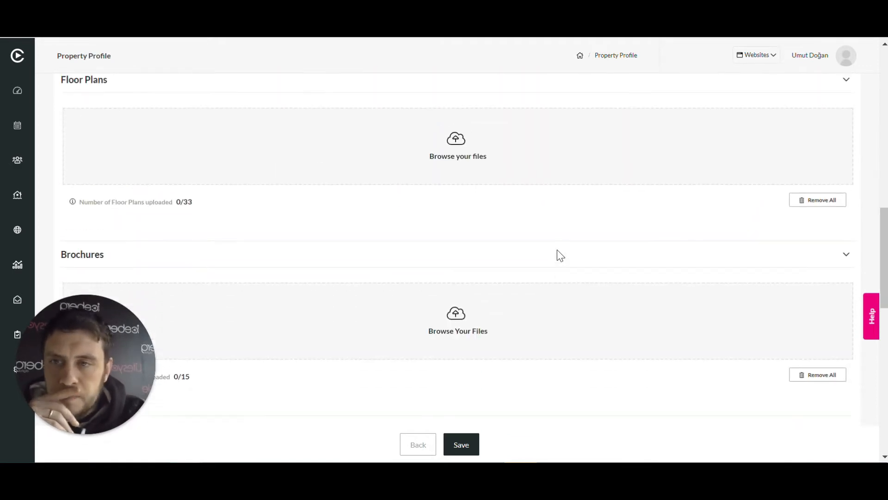
{"action": "scroll", "coordinate": [532, 205], "scroll_direction": "down", "scroll_amount": 2}
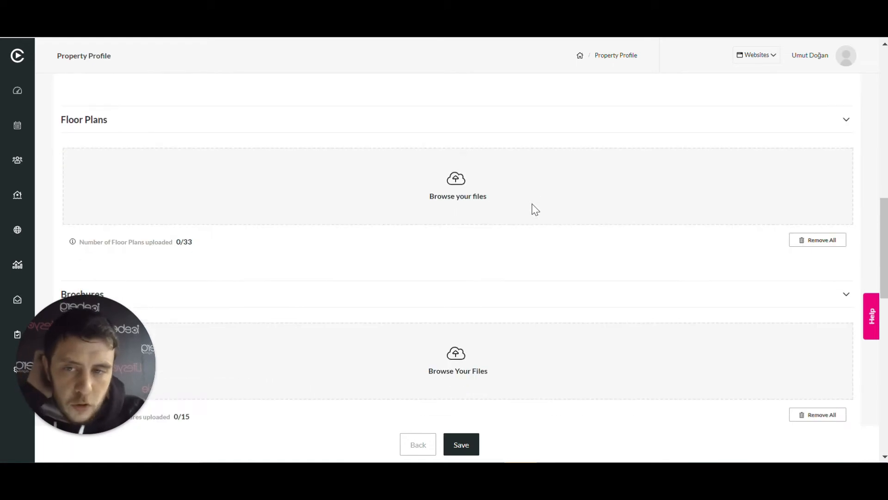
{"action": "left_click", "coordinate": [451, 194]}
{"action": "scroll", "coordinate": [463, 268], "scroll_direction": "down", "scroll_amount": 3}
{"action": "scroll", "coordinate": [465, 269], "scroll_direction": "down", "scroll_amount": 10}
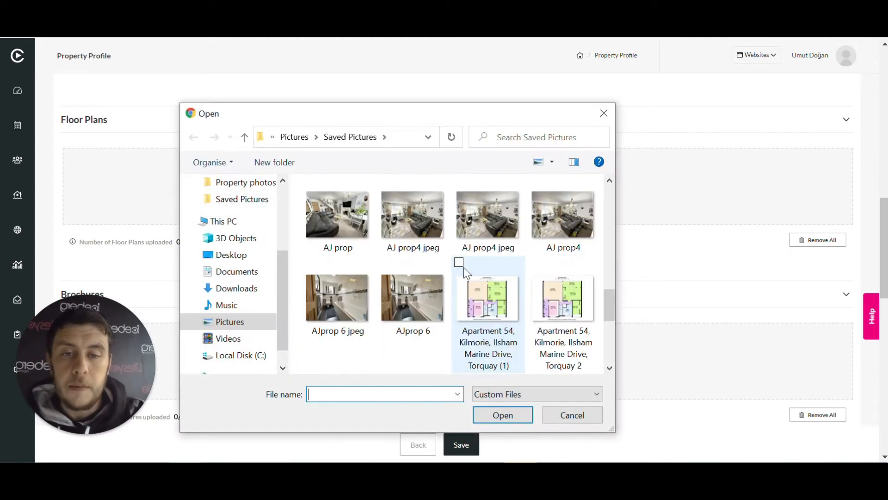
{"action": "scroll", "coordinate": [466, 267], "scroll_direction": "up", "scroll_amount": 2}
{"action": "scroll", "coordinate": [523, 276], "scroll_direction": "down", "scroll_amount": 2}
{"action": "scroll", "coordinate": [523, 276], "scroll_direction": "up", "scroll_amount": 10}
{"action": "scroll", "coordinate": [523, 276], "scroll_direction": "down", "scroll_amount": 10}
{"action": "scroll", "coordinate": [524, 279], "scroll_direction": "up", "scroll_amount": 3}
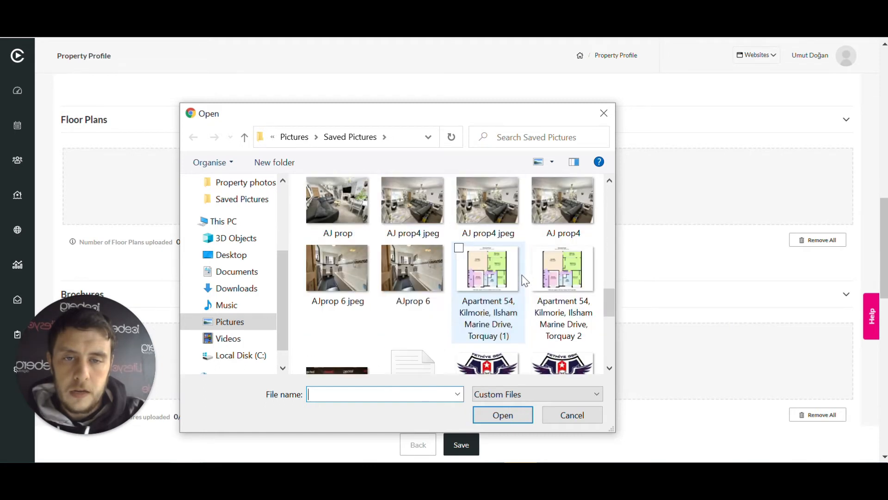
{"action": "left_click", "coordinate": [461, 252]}
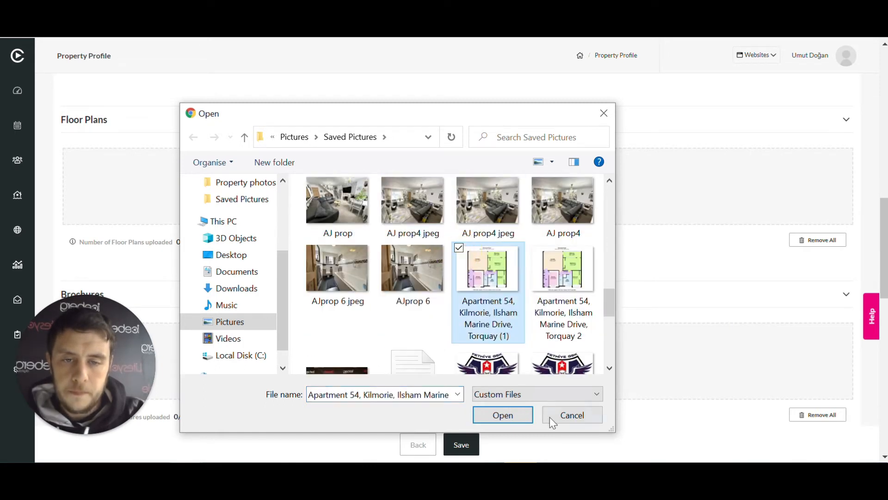
{"action": "left_click", "coordinate": [504, 415]}
Start a file upload in the EPC Graphs section of the property's media
{"action": "scroll", "coordinate": [539, 208], "scroll_direction": "down", "scroll_amount": 7}
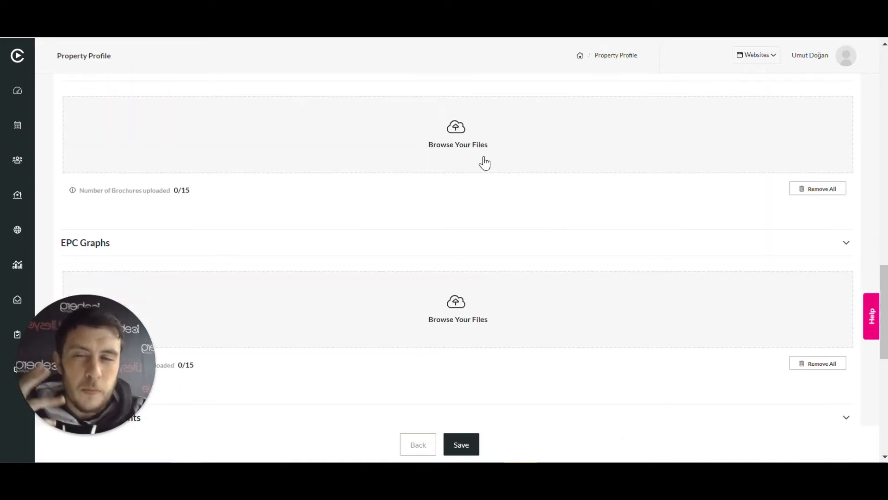
{"action": "scroll", "coordinate": [461, 148], "scroll_direction": "down", "scroll_amount": 5}
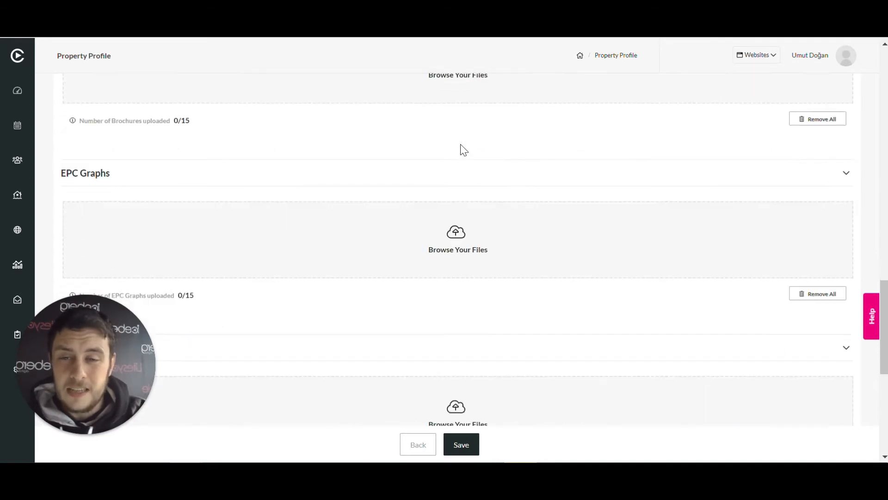
{"action": "scroll", "coordinate": [461, 162], "scroll_direction": "up", "scroll_amount": 3}
{"action": "scroll", "coordinate": [472, 183], "scroll_direction": "down", "scroll_amount": 2}
{"action": "scroll", "coordinate": [482, 188], "scroll_direction": "up", "scroll_amount": 2}
{"action": "scroll", "coordinate": [482, 188], "scroll_direction": "down", "scroll_amount": 2}
{"action": "left_click", "coordinate": [459, 164]}
Upload the EPC image from the Property photos folder inside Saved Pictures as the property's EPC graph
{"action": "scroll", "coordinate": [516, 273], "scroll_direction": "down", "scroll_amount": 5}
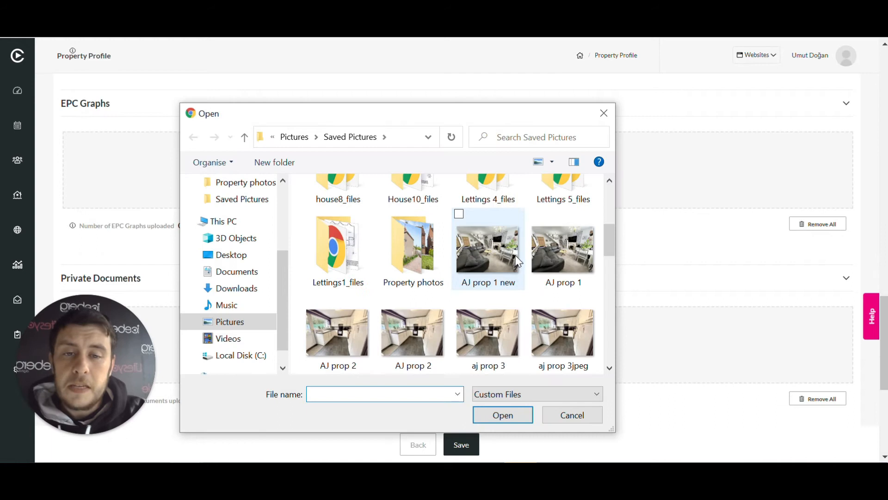
{"action": "scroll", "coordinate": [517, 261], "scroll_direction": "down", "scroll_amount": 3}
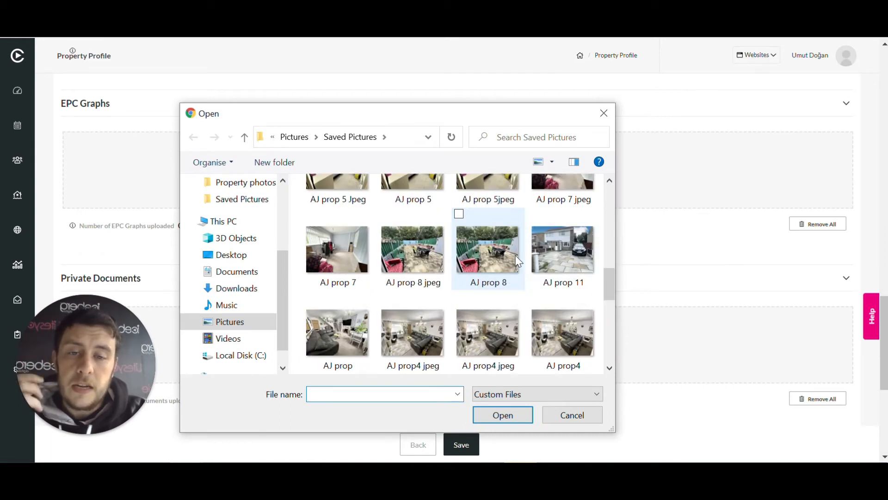
{"action": "scroll", "coordinate": [516, 255], "scroll_direction": "down", "scroll_amount": 6}
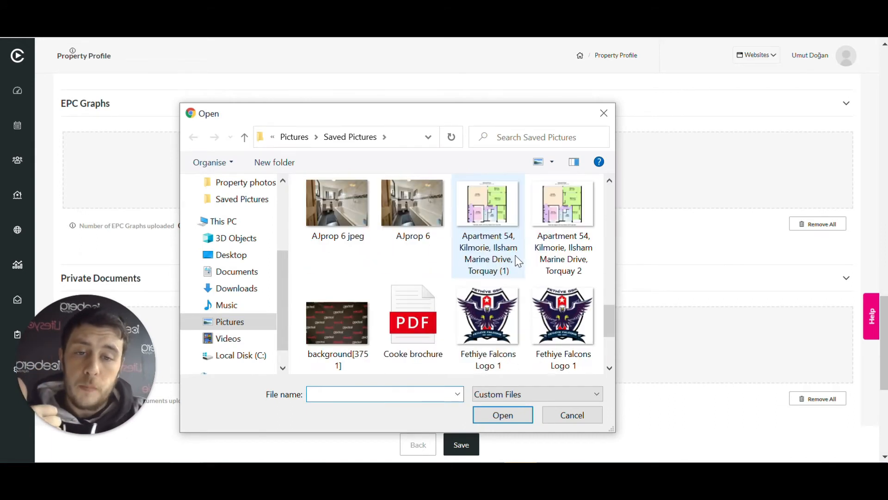
{"action": "scroll", "coordinate": [518, 262], "scroll_direction": "up", "scroll_amount": 3}
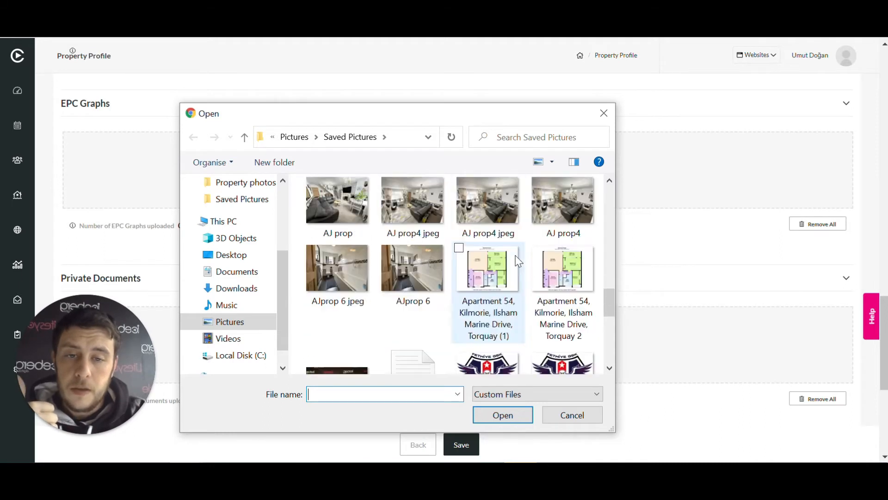
{"action": "scroll", "coordinate": [518, 261], "scroll_direction": "up", "scroll_amount": 5}
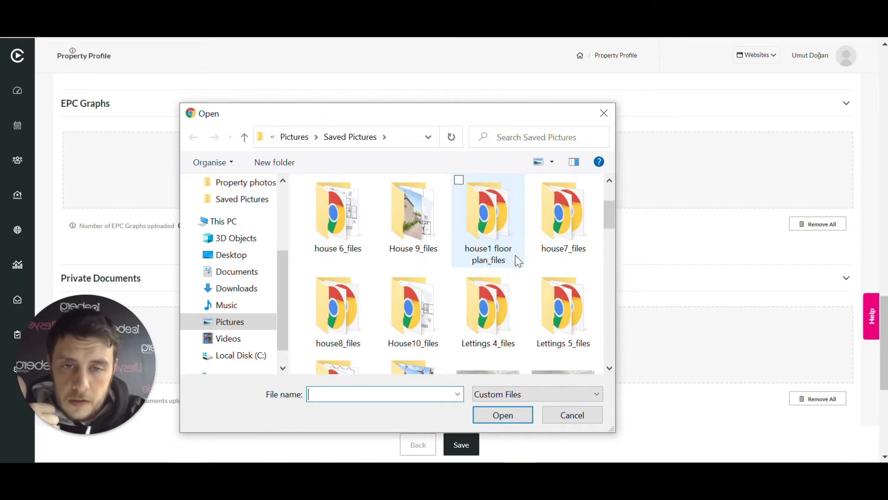
{"action": "scroll", "coordinate": [518, 261], "scroll_direction": "up", "scroll_amount": 2}
{"action": "scroll", "coordinate": [518, 262], "scroll_direction": "down", "scroll_amount": 3}
{"action": "double_click", "coordinate": [412, 216]}
{"action": "scroll", "coordinate": [494, 272], "scroll_direction": "down", "scroll_amount": 15}
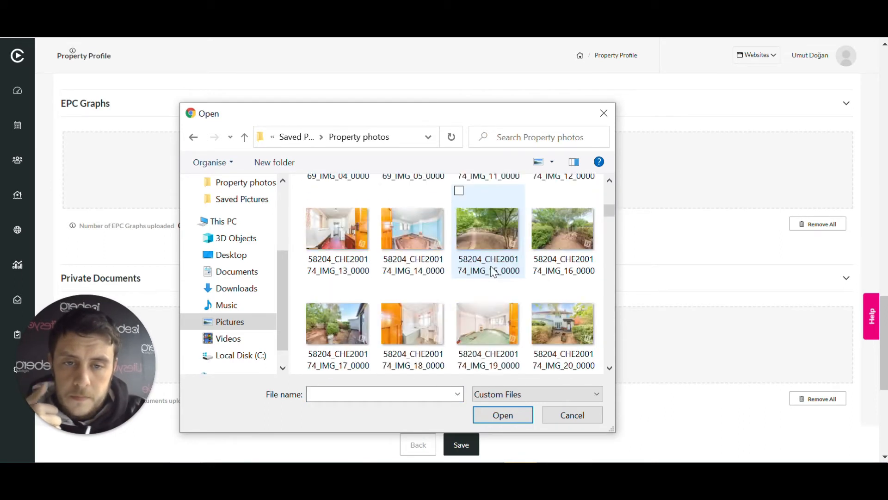
{"action": "scroll", "coordinate": [494, 272], "scroll_direction": "down", "scroll_amount": 10}
{"action": "left_click", "coordinate": [486, 240]}
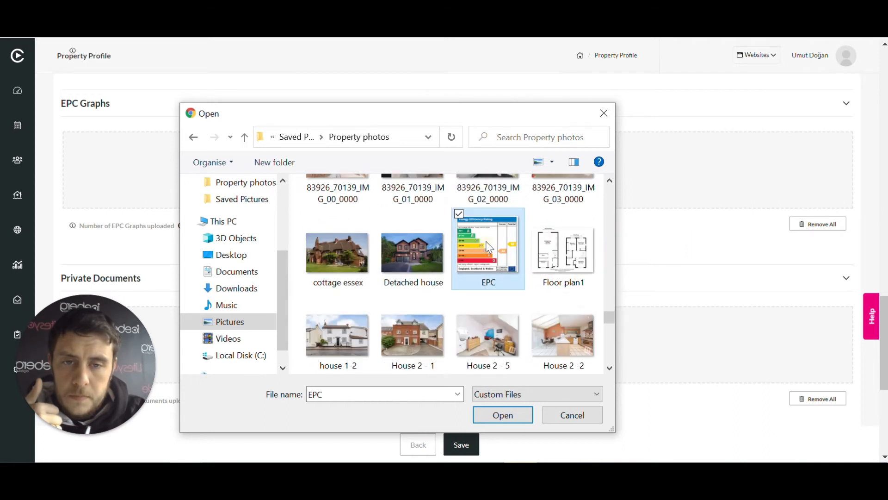
{"action": "left_click", "coordinate": [502, 415]}
Add a new media link entry below the property's private and media documents
{"action": "scroll", "coordinate": [490, 264], "scroll_direction": "down", "scroll_amount": 4}
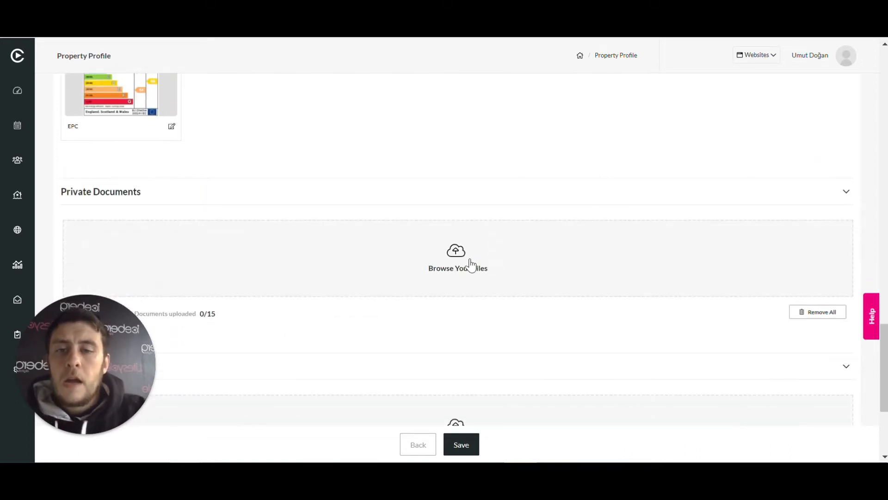
{"action": "scroll", "coordinate": [471, 266], "scroll_direction": "down", "scroll_amount": 2}
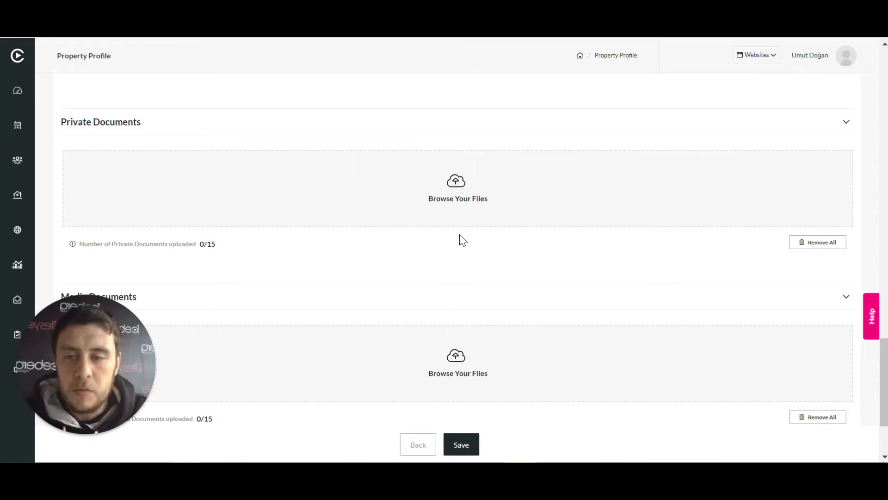
{"action": "scroll", "coordinate": [459, 240], "scroll_direction": "down", "scroll_amount": 3}
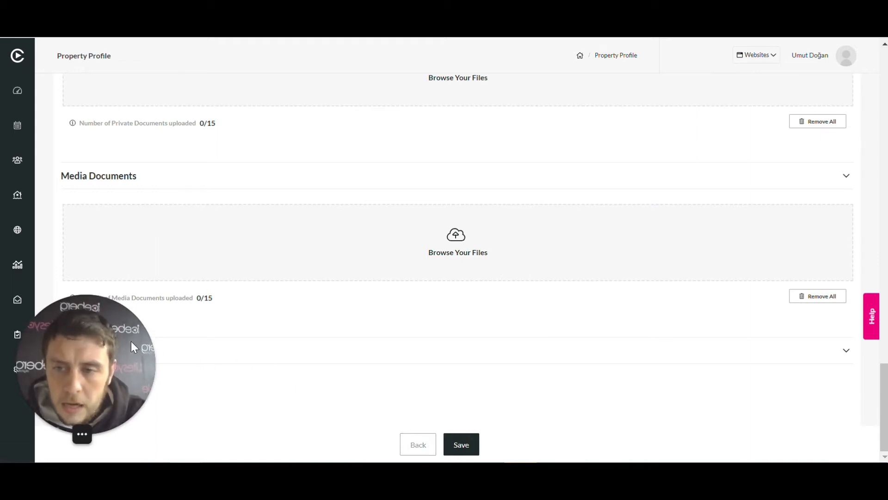
{"action": "left_click_drag", "start_coordinate": [100, 370], "coordinate": [70, 234]}
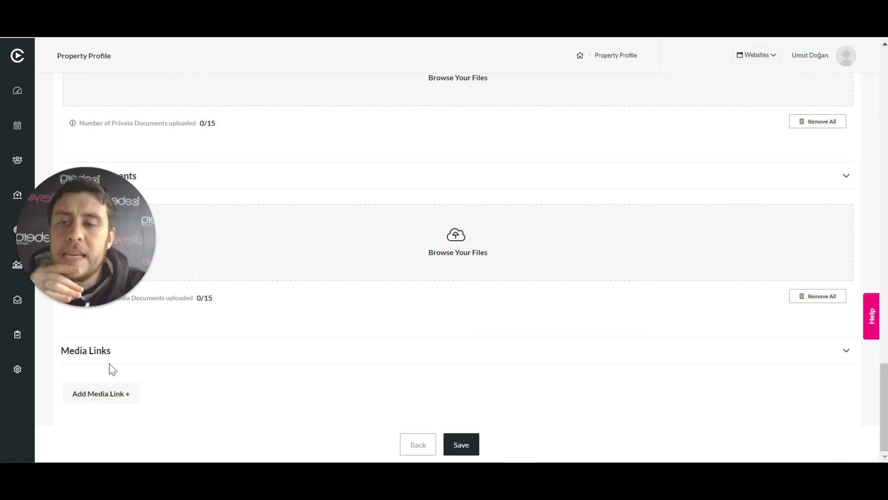
{"action": "left_click", "coordinate": [841, 359]}
{"action": "left_click", "coordinate": [842, 423]}
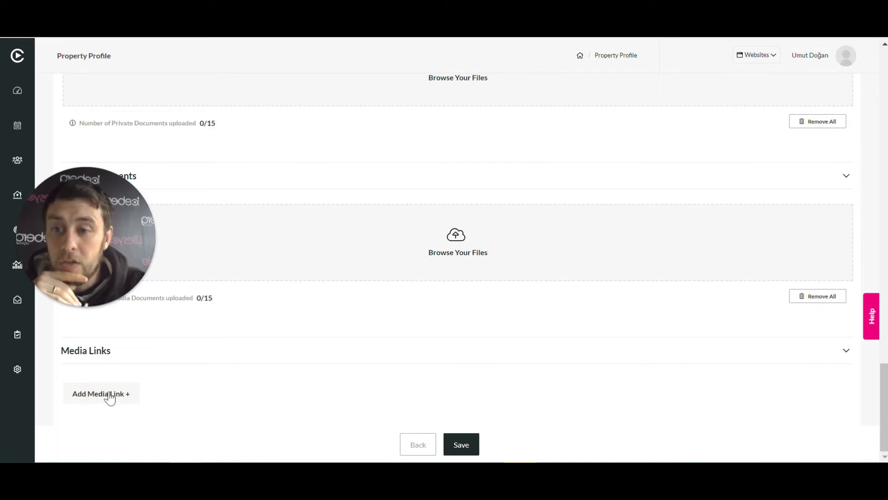
{"action": "left_click", "coordinate": [109, 397]}
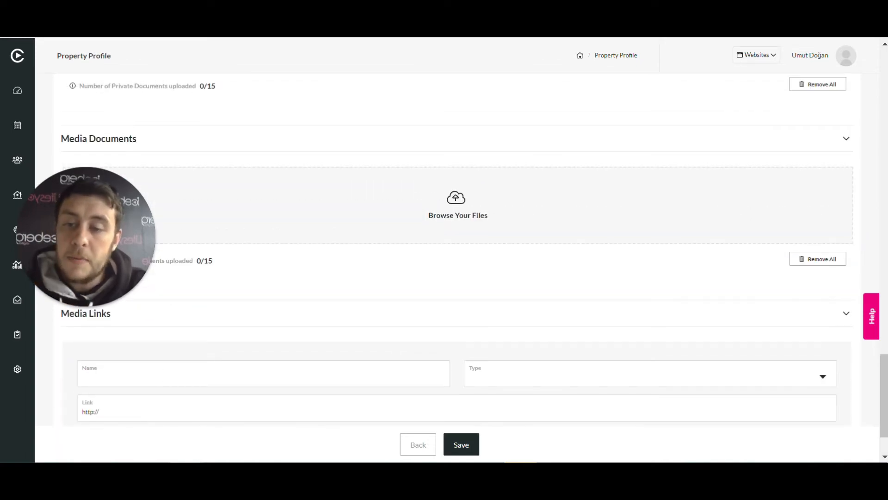
Set the new media link's type to Virtual Tours and save the property's media
{"action": "left_click", "coordinate": [760, 378]}
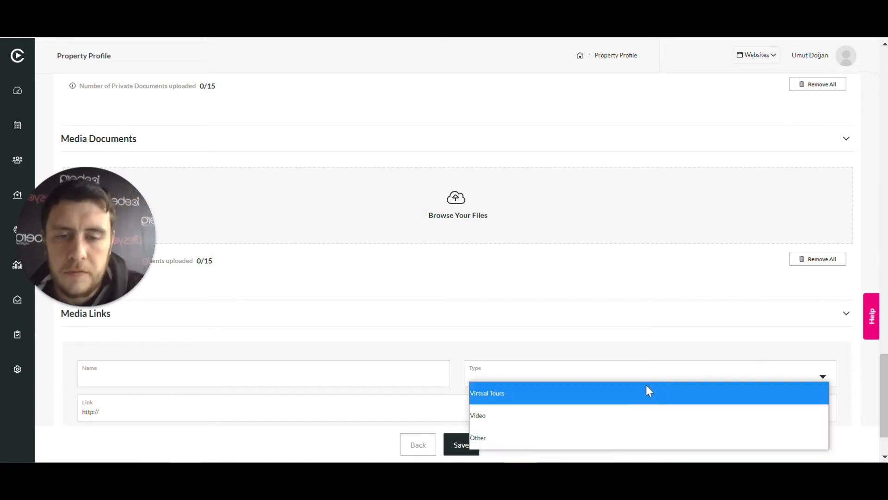
{"action": "left_click", "coordinate": [581, 349]}
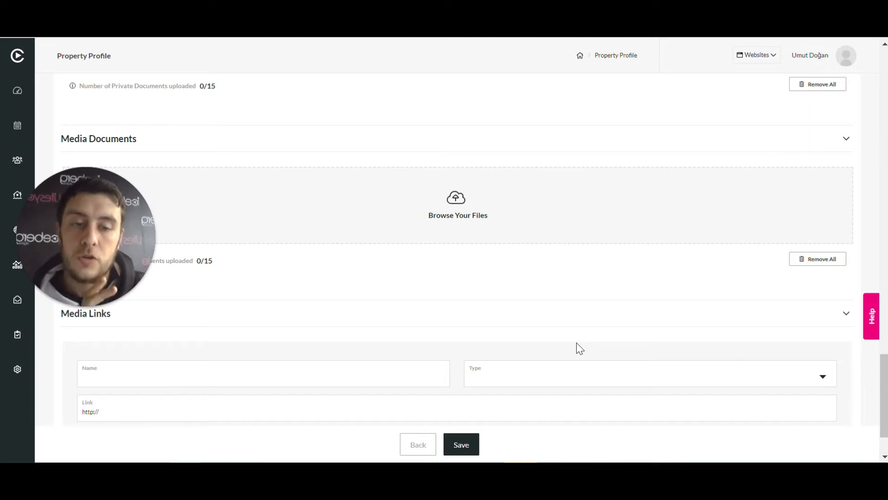
{"action": "left_click", "coordinate": [559, 379]}
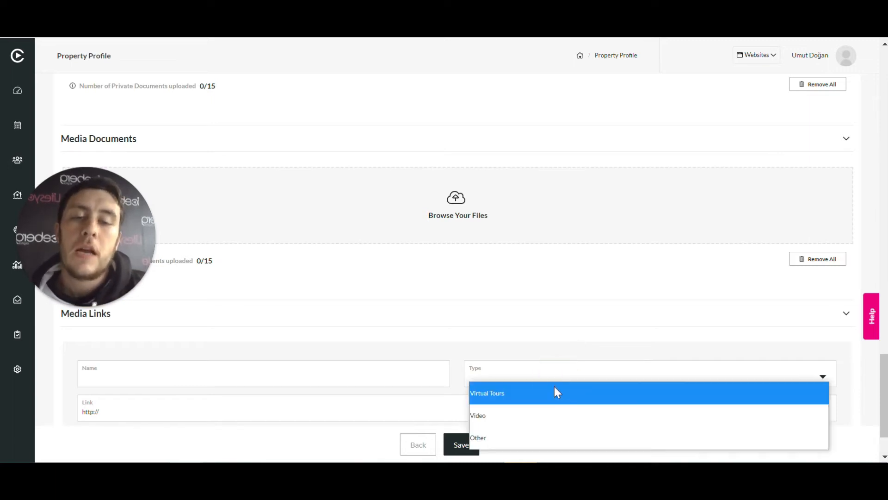
{"action": "left_click", "coordinate": [553, 392]}
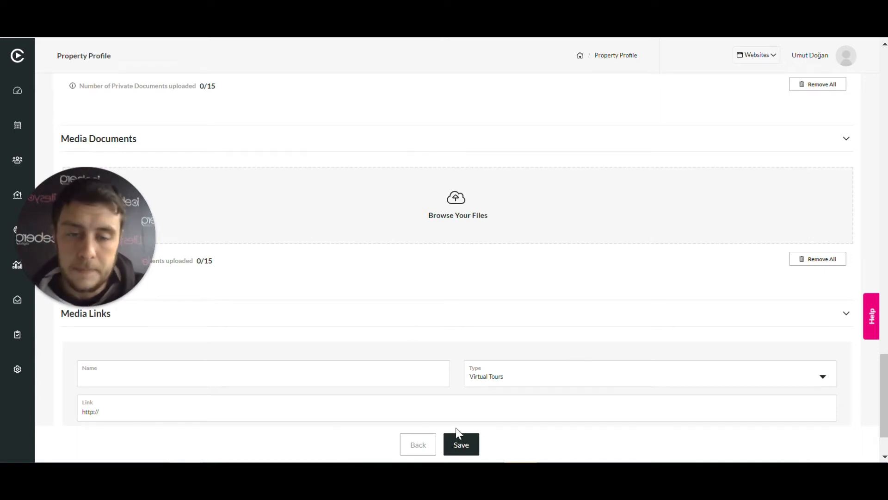
{"action": "left_click", "coordinate": [471, 442]}
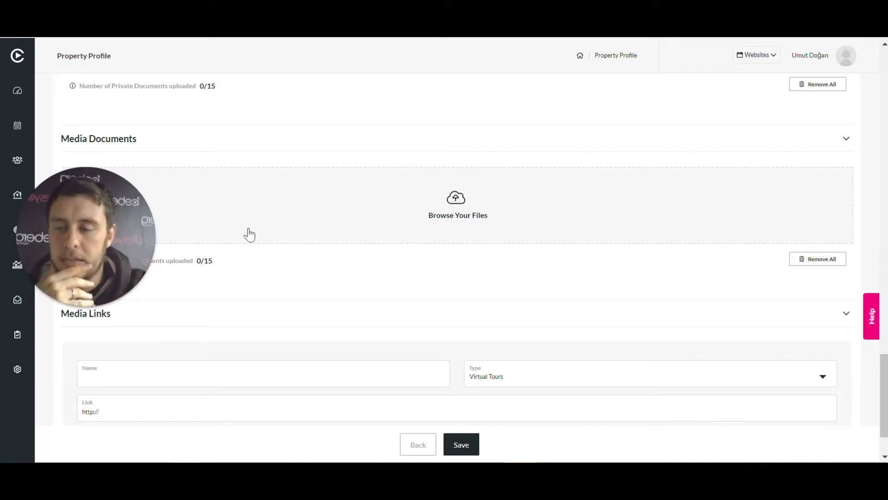
Switch to the property's details and expand the Vendor section to review the linked contact
{"action": "left_click_drag", "start_coordinate": [104, 239], "coordinate": [127, 354]}
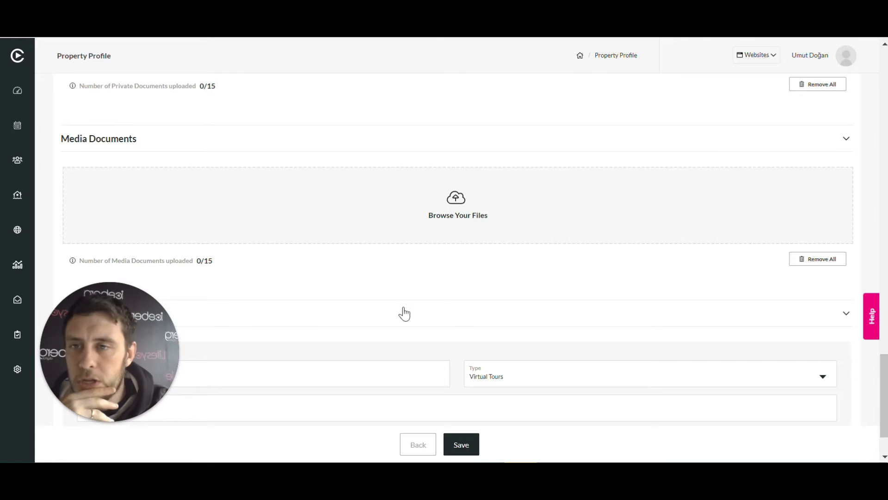
{"action": "scroll", "coordinate": [405, 313], "scroll_direction": "up", "scroll_amount": 5}
{"action": "scroll", "coordinate": [405, 314], "scroll_direction": "up", "scroll_amount": 13}
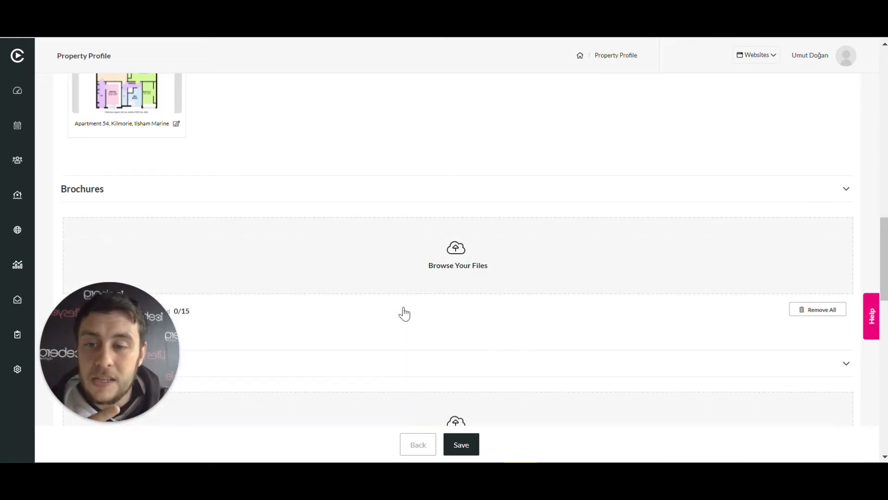
{"action": "scroll", "coordinate": [405, 314], "scroll_direction": "up", "scroll_amount": 12}
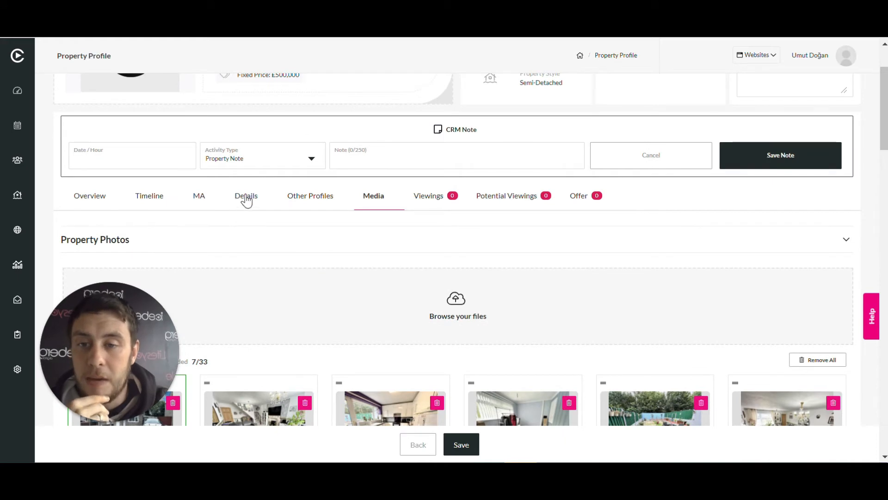
{"action": "left_click", "coordinate": [246, 198]}
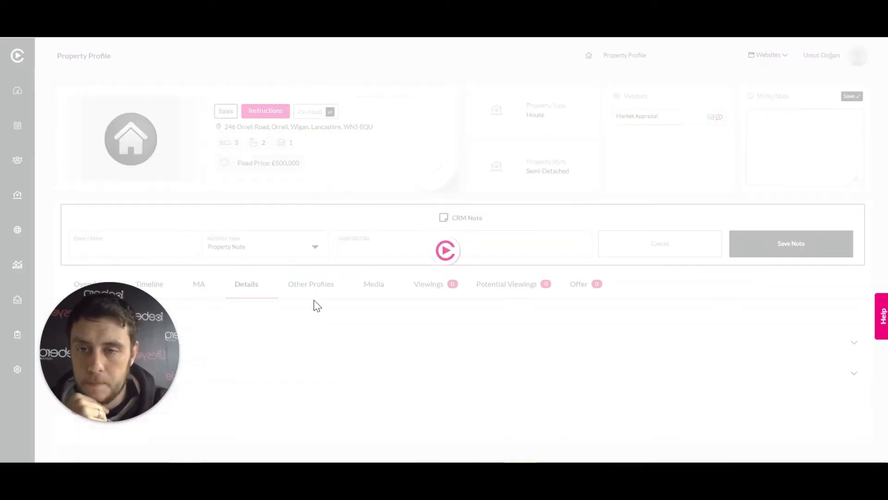
{"action": "left_click_drag", "start_coordinate": [131, 343], "coordinate": [79, 218]}
{"action": "scroll", "coordinate": [759, 343], "scroll_direction": "down", "scroll_amount": 1}
{"action": "scroll", "coordinate": [761, 345], "scroll_direction": "up", "scroll_amount": 1}
{"action": "left_click", "coordinate": [806, 342]}
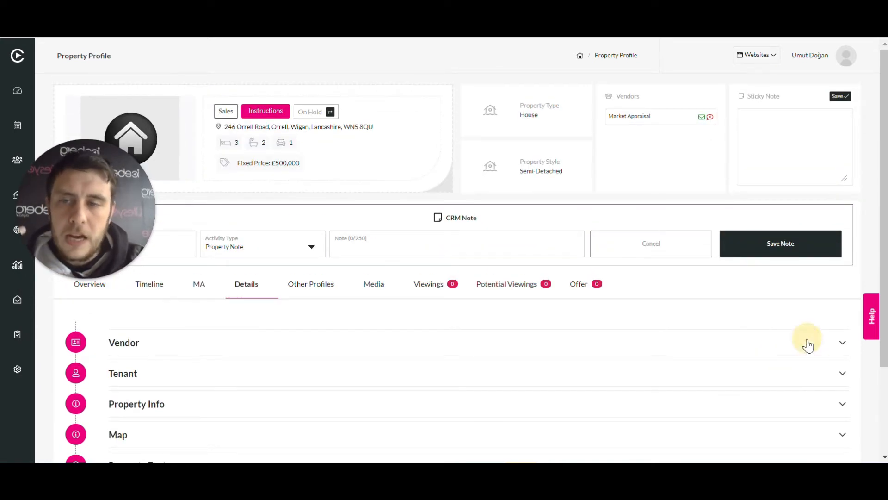
{"action": "scroll", "coordinate": [457, 327], "scroll_direction": "down", "scroll_amount": 2}
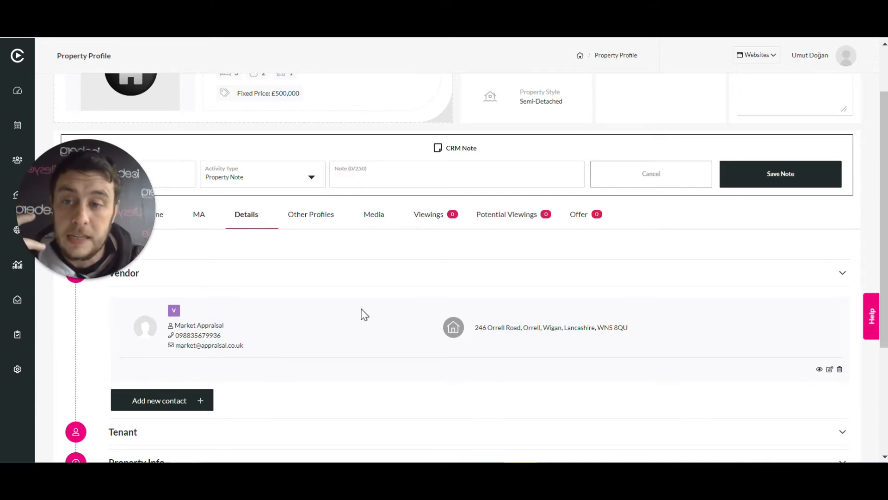
{"action": "scroll", "coordinate": [365, 315], "scroll_direction": "down", "scroll_amount": 2}
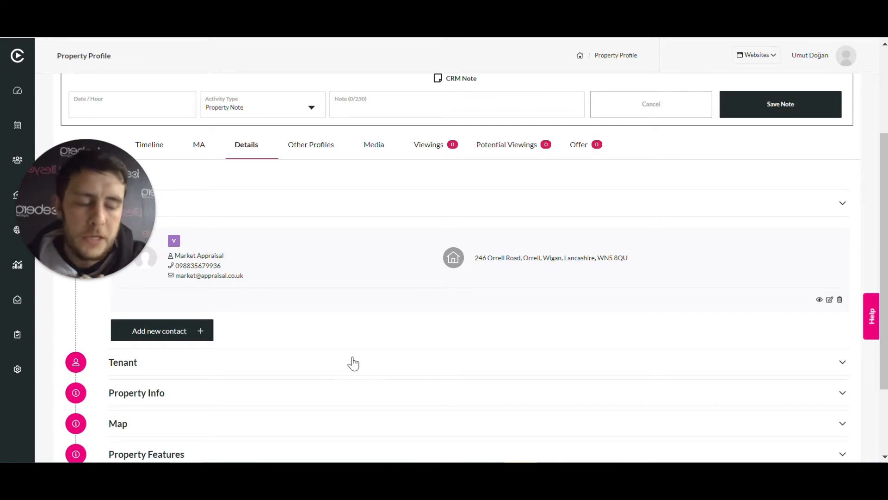
Expand the Tenant and Property Info sections and review the property information fields
{"action": "left_click", "coordinate": [545, 364]}
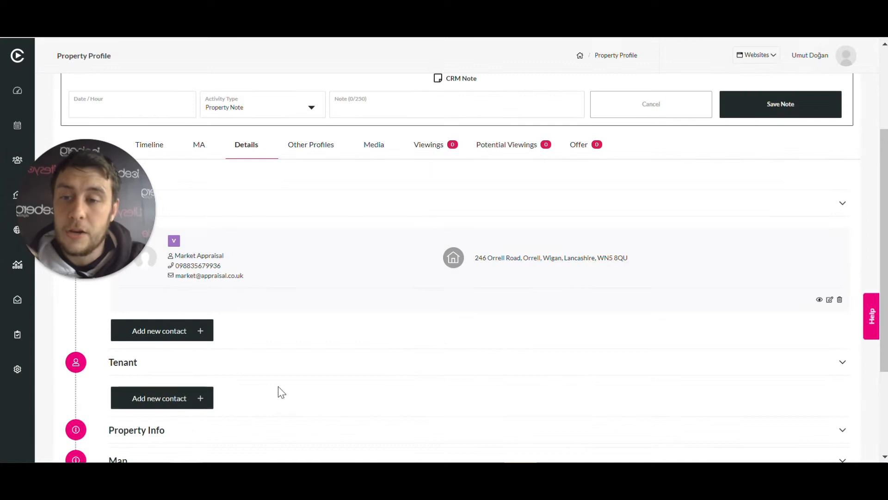
{"action": "scroll", "coordinate": [466, 334], "scroll_direction": "down", "scroll_amount": 3}
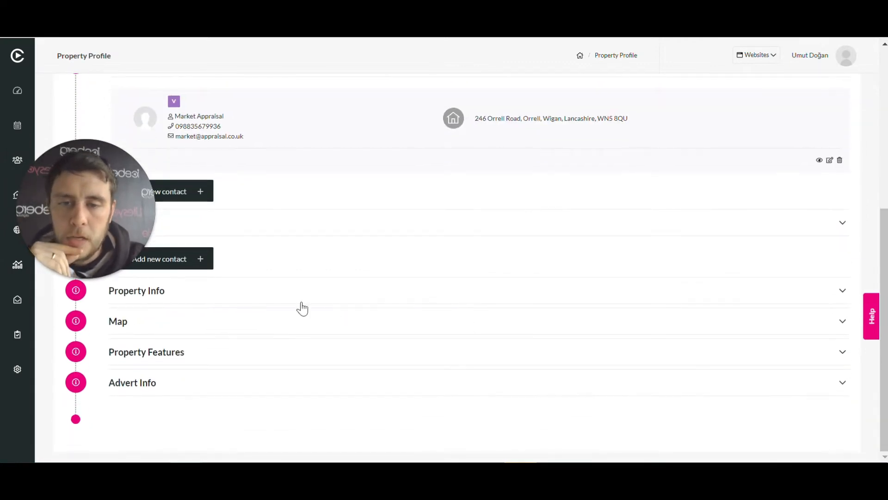
{"action": "left_click", "coordinate": [337, 292]}
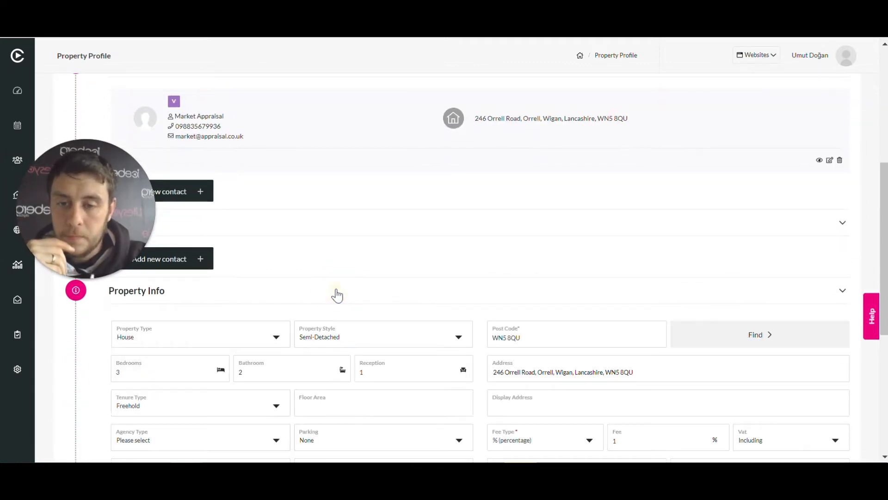
{"action": "scroll", "coordinate": [456, 292], "scroll_direction": "down", "scroll_amount": 2}
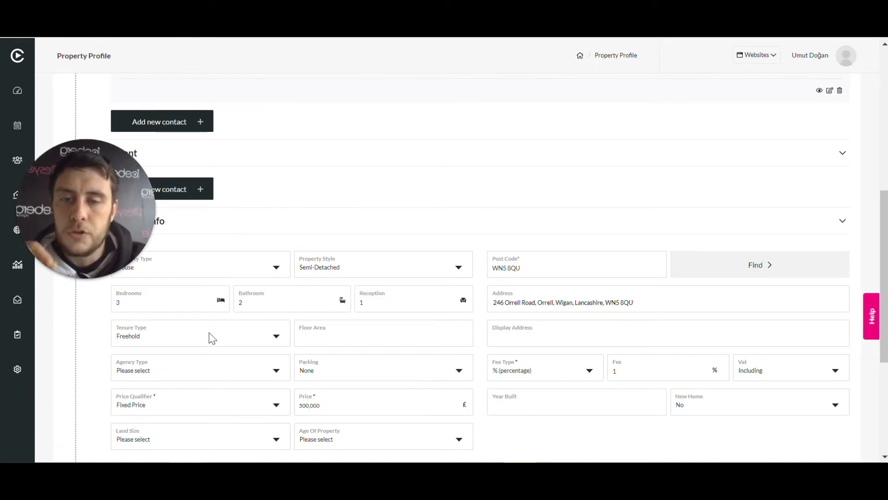
{"action": "scroll", "coordinate": [397, 350], "scroll_direction": "down", "scroll_amount": 2}
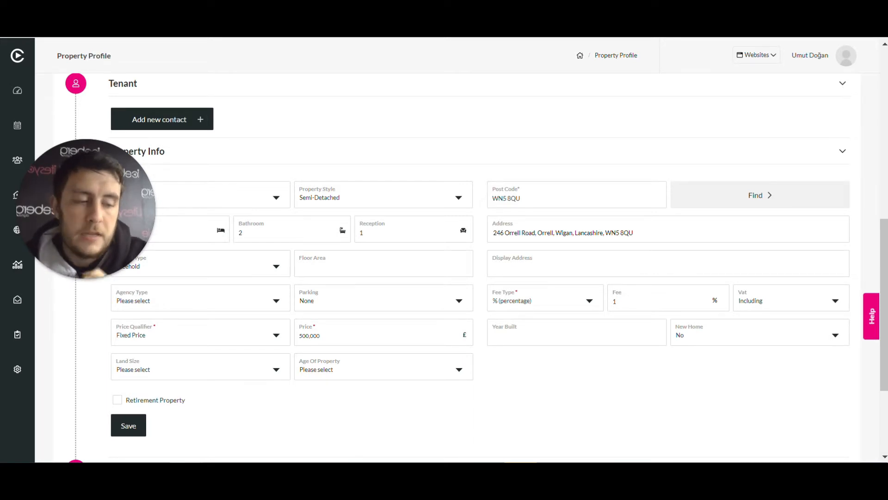
Examine the Address and Display Address fields in the Property Info section
{"action": "double_click", "coordinate": [498, 233]}
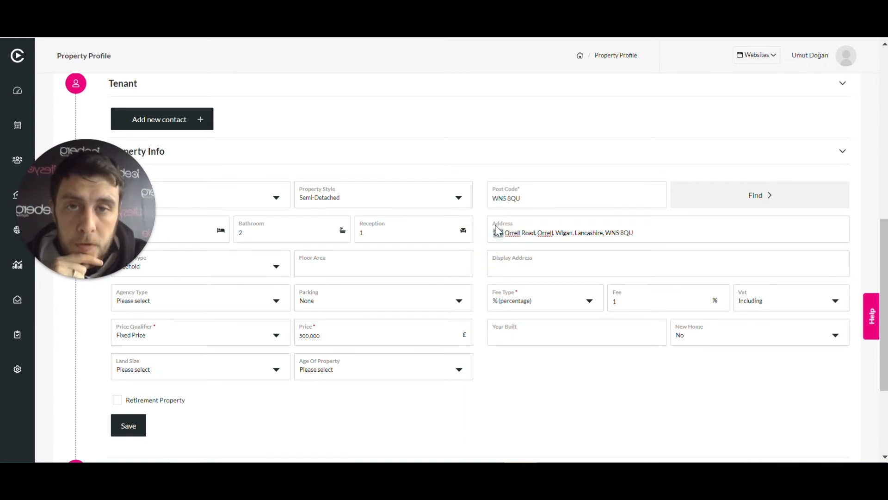
{"action": "left_click", "coordinate": [506, 233]}
{"action": "left_click_drag", "start_coordinate": [504, 232], "coordinate": [632, 234]}
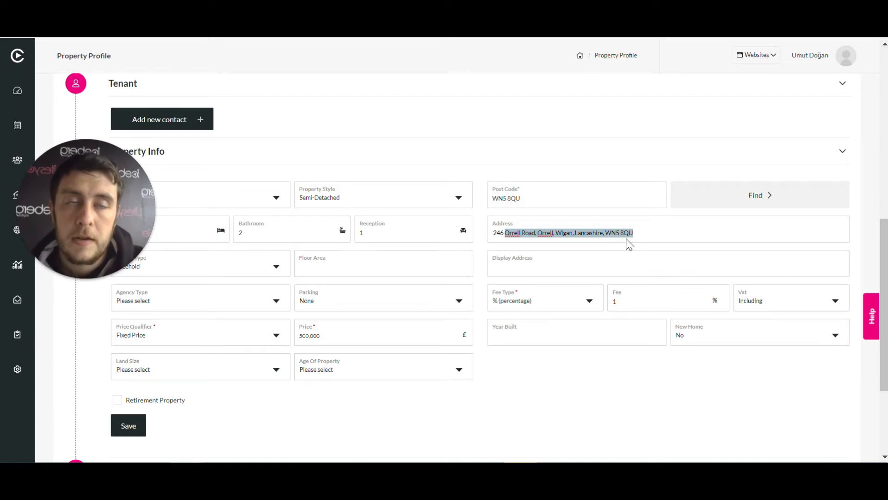
{"action": "left_click", "coordinate": [531, 267]}
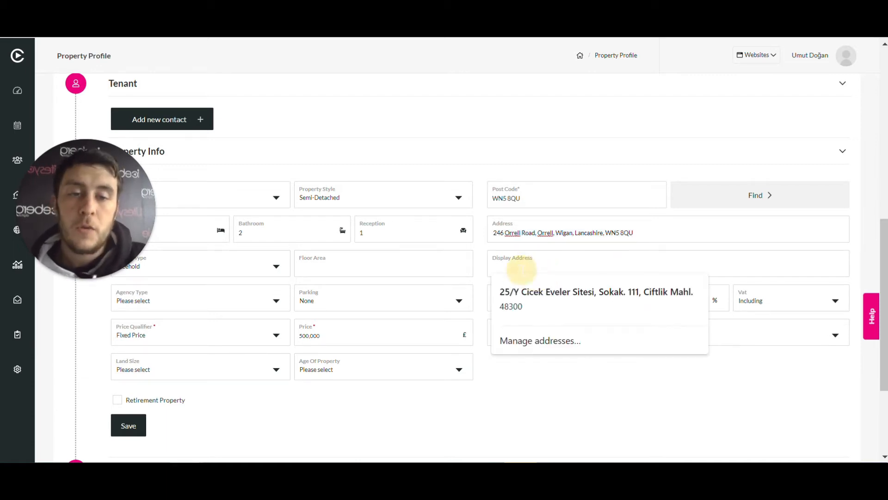
{"action": "left_click", "coordinate": [742, 413]}
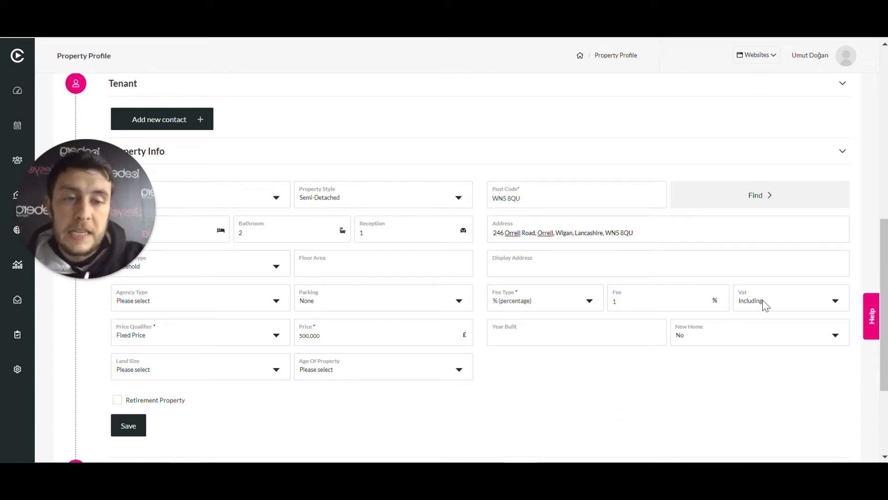
{"action": "scroll", "coordinate": [470, 358], "scroll_direction": "down", "scroll_amount": 3}
{"action": "scroll", "coordinate": [435, 277], "scroll_direction": "up", "scroll_amount": 3}
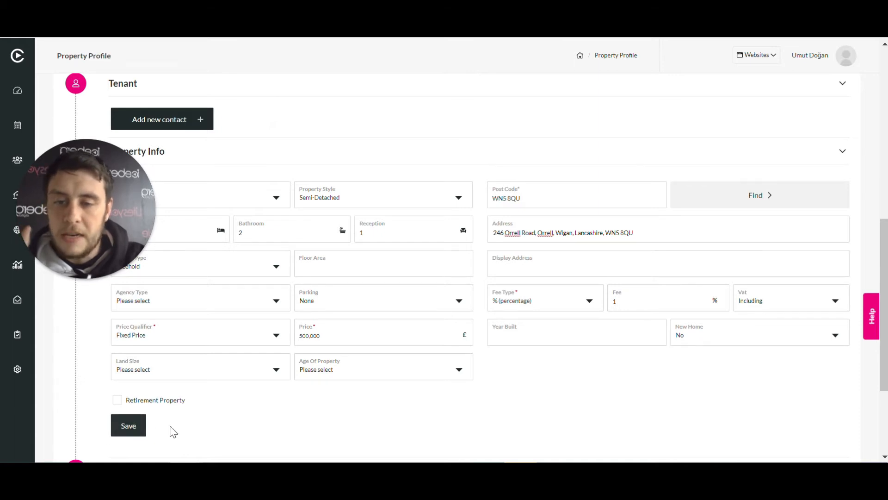
Expand the Map section, reposition the property pin slightly west along the same road, and save the location
{"action": "scroll", "coordinate": [338, 382], "scroll_direction": "down", "scroll_amount": 3}
{"action": "left_click", "coordinate": [276, 330]}
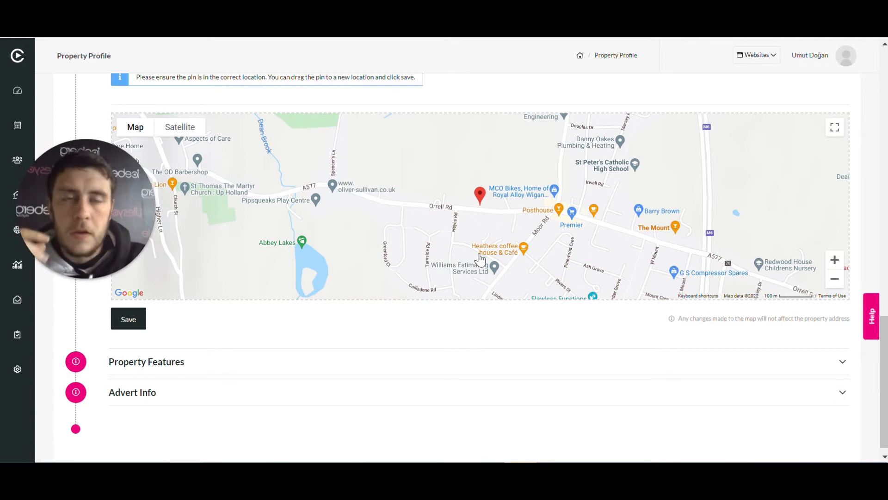
{"action": "left_click_drag", "start_coordinate": [481, 202], "coordinate": [444, 157]}
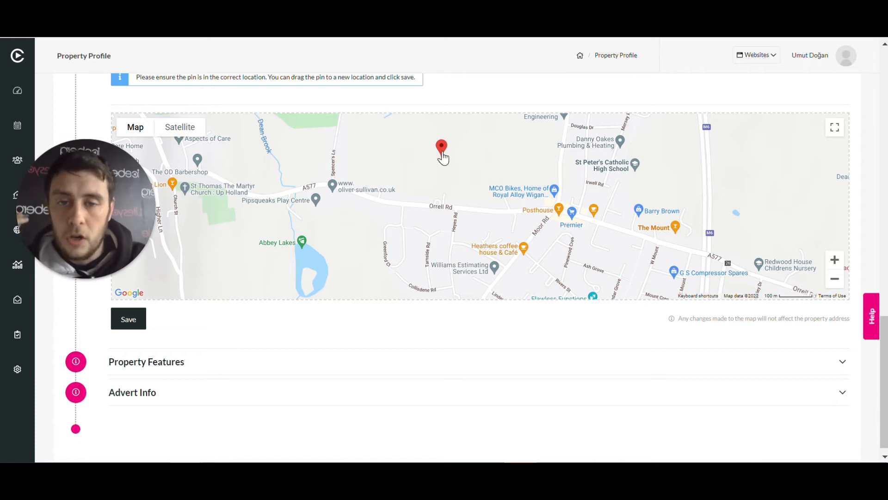
{"action": "mouse_move", "coordinate": [442, 154]}
{"action": "left_mouse_down"}
{"action": "mouse_move", "coordinate": [466, 168]}
{"action": "mouse_move", "coordinate": [474, 193]}
{"action": "left_mouse_up"}
{"action": "left_click", "coordinate": [126, 319]}
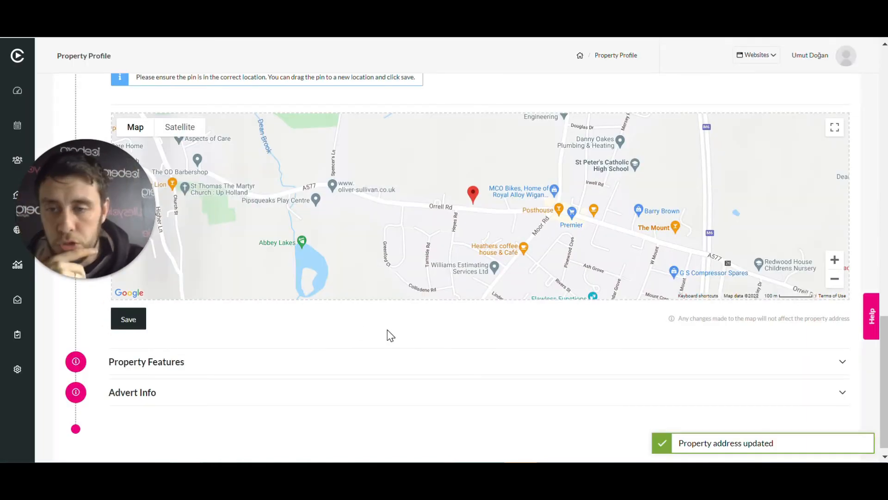
Expand Property Features and enter "Large south facing garden" as Feature 1 and "Master bedroom with ensuite" as Feature 2
{"action": "scroll", "coordinate": [363, 309], "scroll_direction": "down", "scroll_amount": 1}
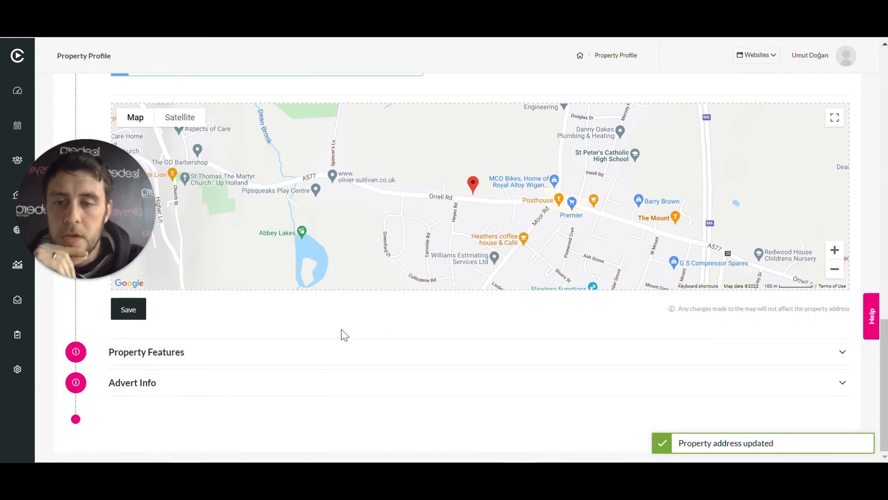
{"action": "left_click", "coordinate": [333, 352]}
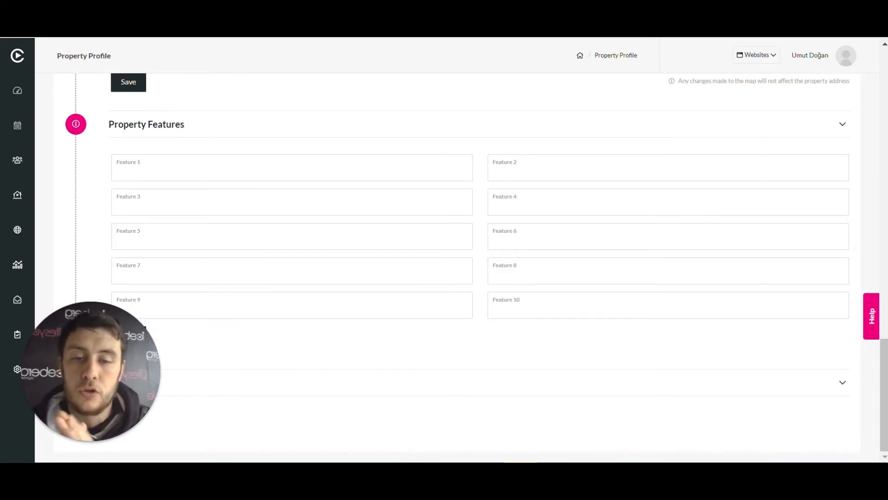
{"action": "left_click", "coordinate": [207, 173]}
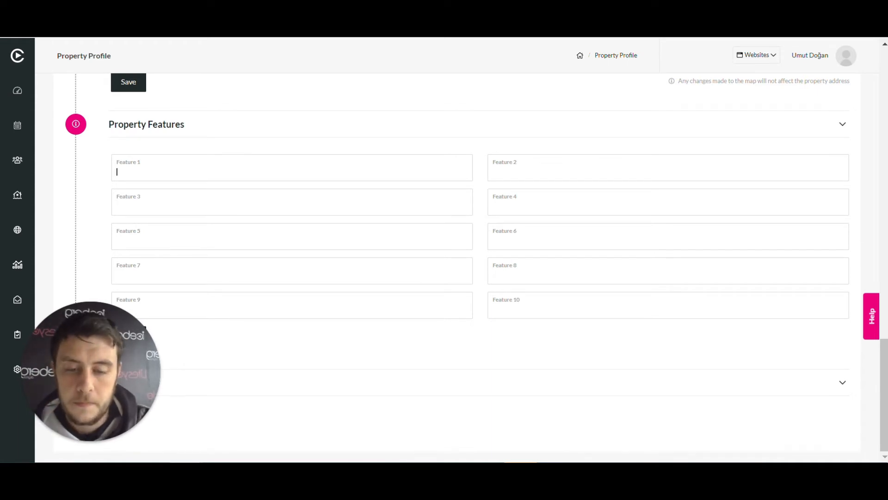
{"action": "type", "text": "Large south facing garden"}
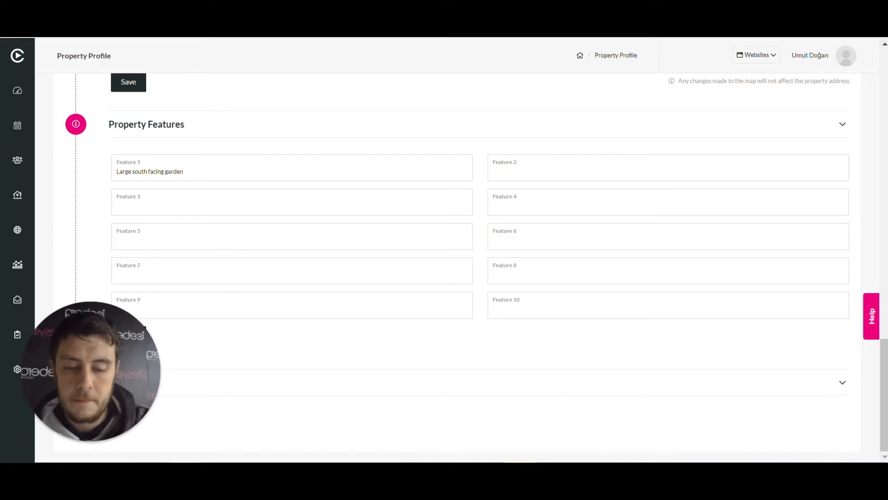
{"action": "key", "text": "Tab"}
{"action": "type", "text": "Master bedroom with ensuite"}
Enter "Driveway big enough for two vehicles." as Feature 3 and save the property features
{"action": "left_click", "coordinate": [176, 205]}
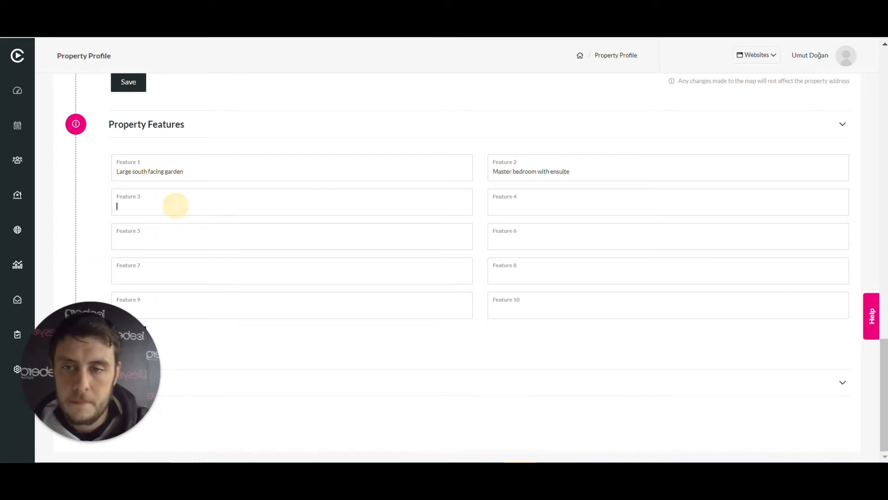
{"action": "type", "text": "Driveway"}
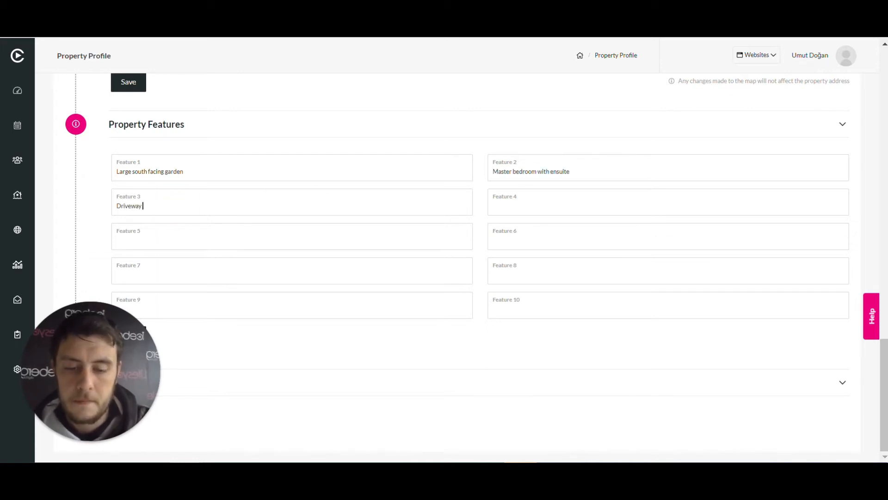
{"action": "type", "text": " big enough for two vehicles."}
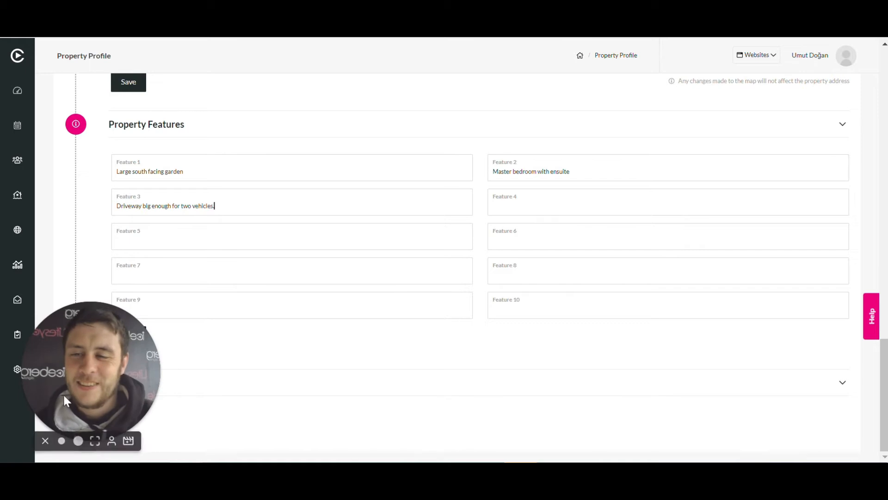
{"action": "left_click_drag", "start_coordinate": [93, 348], "coordinate": [90, 182]}
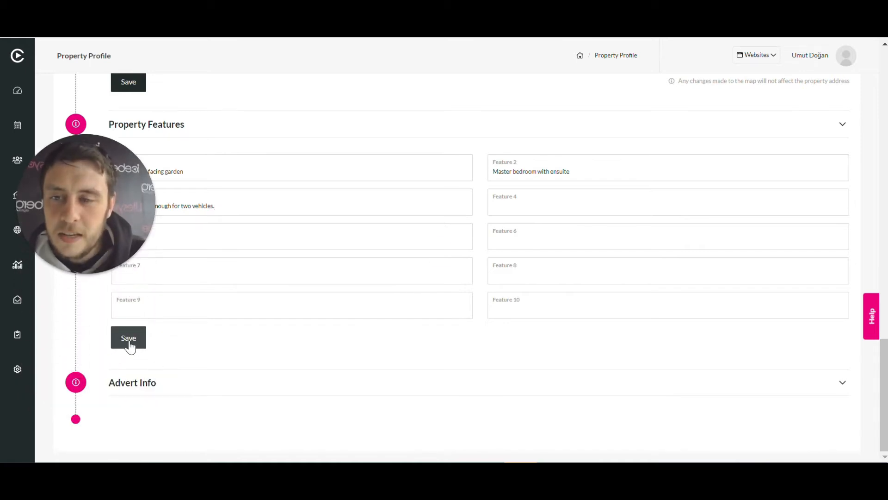
{"action": "left_click", "coordinate": [129, 339]}
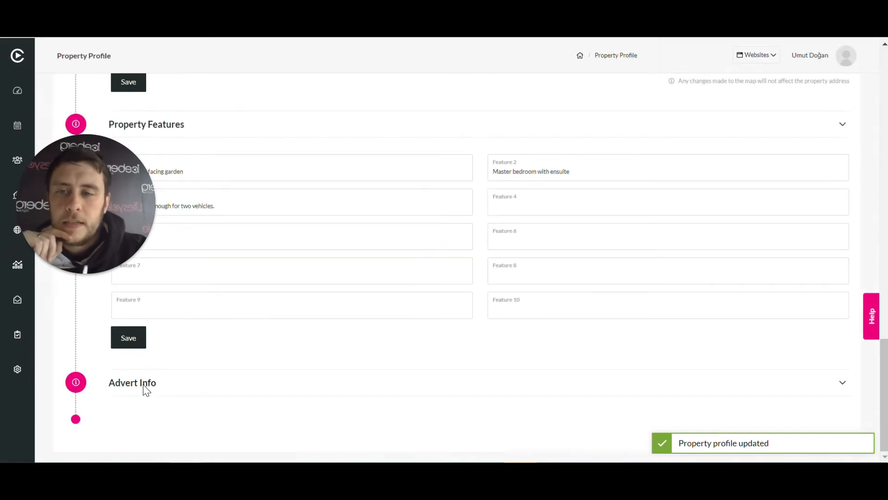
In Advert Info, set the heading to "Spacious Potential Family Home" and the summary to "Large potential family home in sought after area."
{"action": "left_click", "coordinate": [144, 386]}
{"action": "left_click_drag", "start_coordinate": [102, 207], "coordinate": [97, 342]}
{"action": "scroll", "coordinate": [381, 324], "scroll_direction": "up", "scroll_amount": 3}
{"action": "left_click", "coordinate": [297, 140]}
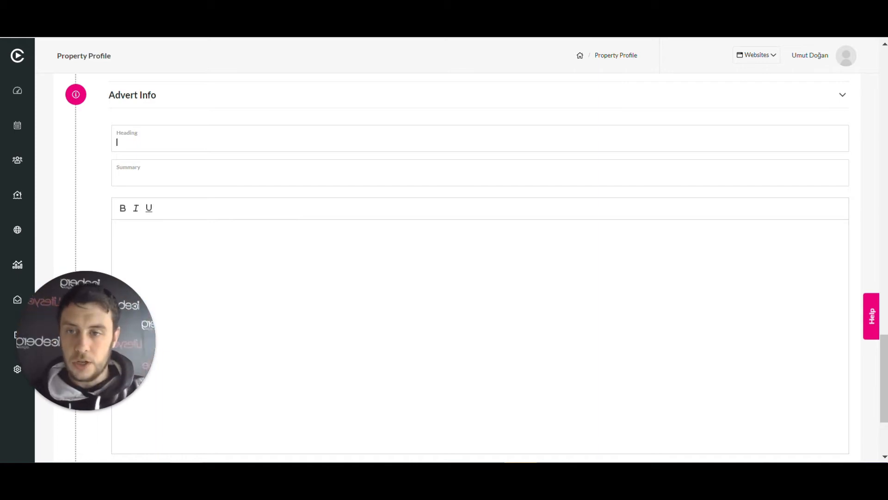
{"action": "type", "text": "Spacious Potential Family Home"}
{"action": "left_click", "coordinate": [174, 181]}
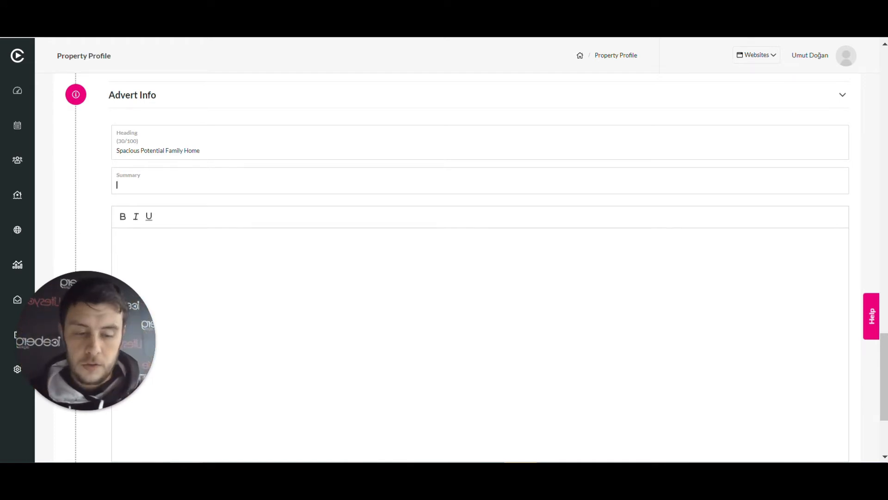
{"action": "type", "text": "Large potential family home in sought after area."}
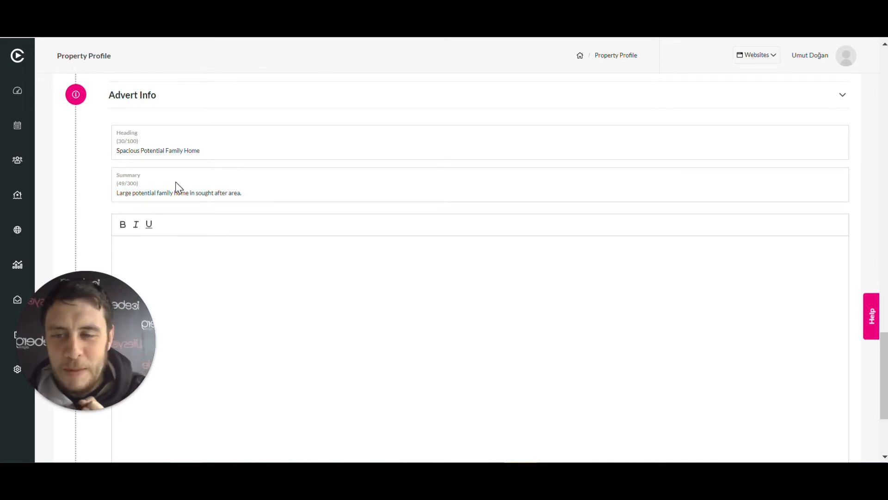
Enter "Buy me now!!!!!" as the advert's main description and save the advert info
{"action": "scroll", "coordinate": [328, 238], "scroll_direction": "down", "scroll_amount": 3}
{"action": "left_click", "coordinate": [173, 129]}
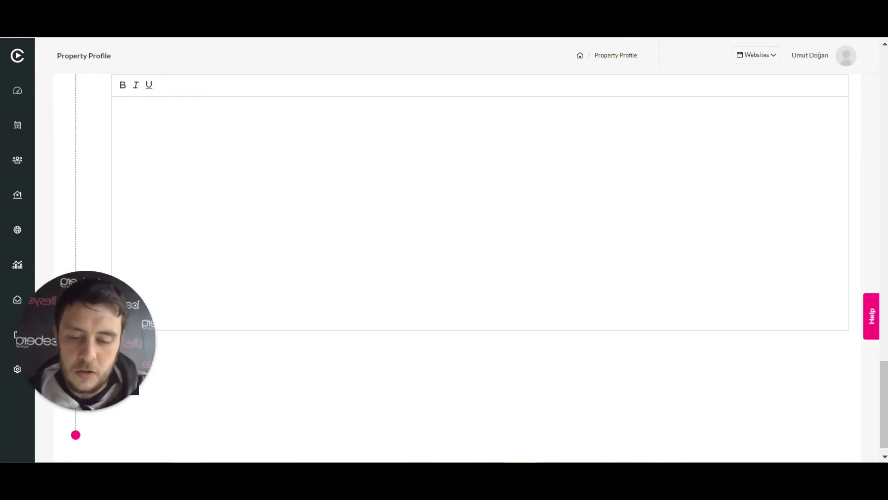
{"action": "type", "text": "Buy me"}
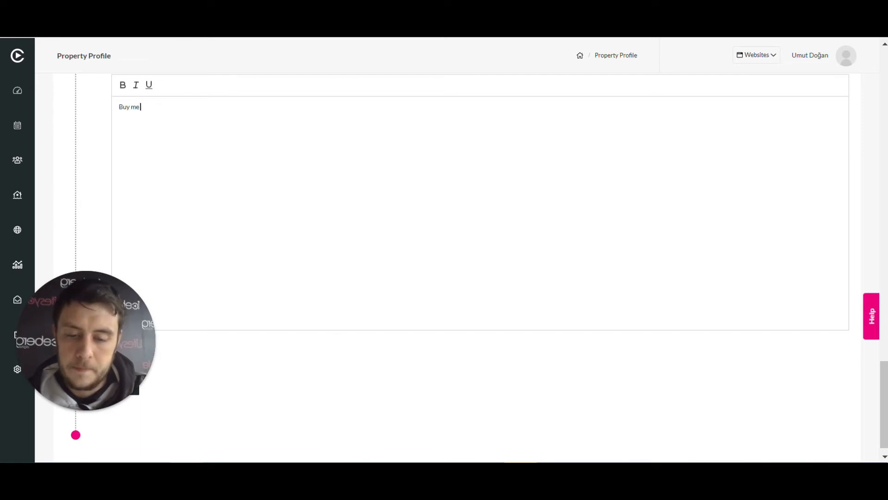
{"action": "type", "text": " now!!!!!"}
{"action": "scroll", "coordinate": [332, 413], "scroll_direction": "up", "scroll_amount": 2}
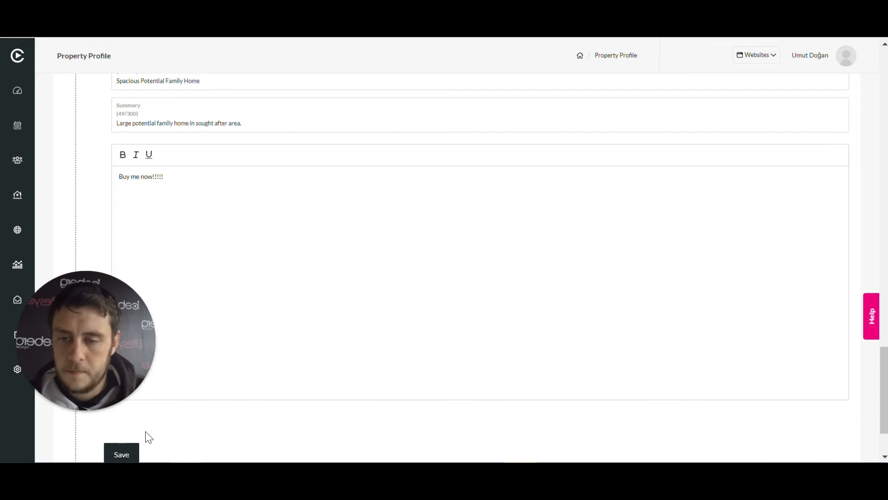
{"action": "left_click", "coordinate": [123, 453]}
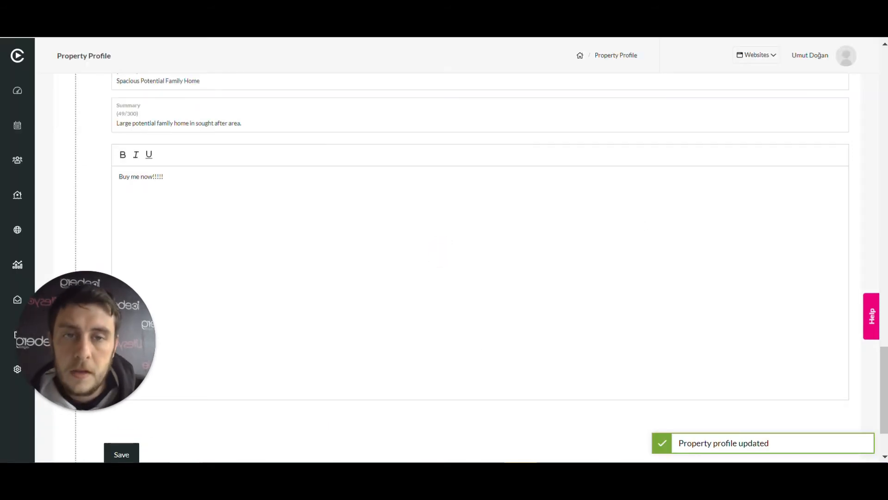
Return to the property's overview and review its features, offers, viewings, milestones and publishing options
{"action": "scroll", "coordinate": [472, 307], "scroll_direction": "up", "scroll_amount": 15}
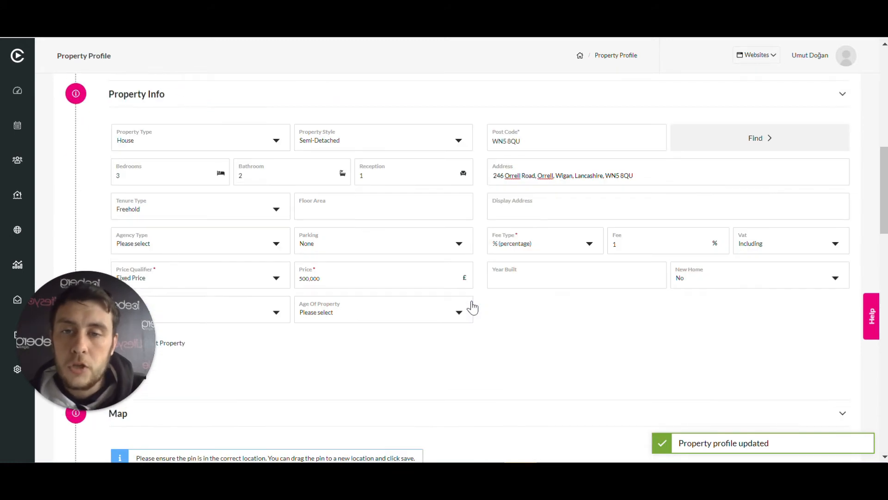
{"action": "scroll", "coordinate": [472, 306], "scroll_direction": "up", "scroll_amount": 10}
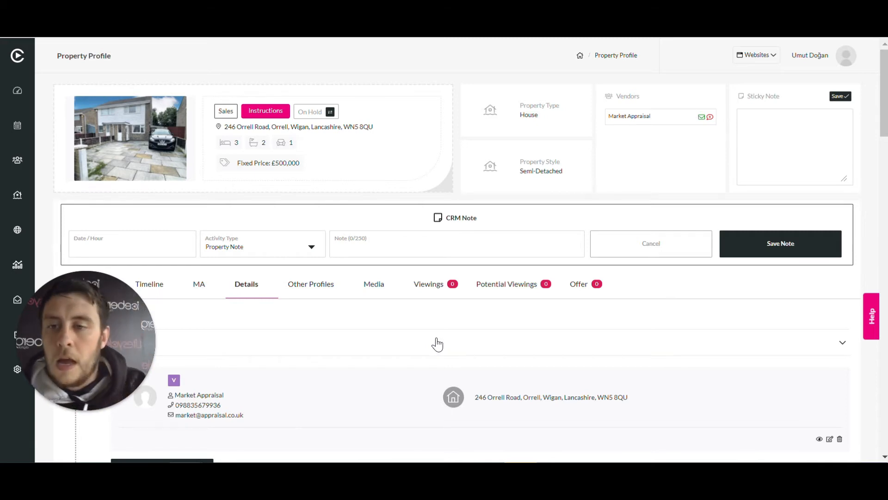
{"action": "mouse_move", "coordinate": [74, 328]}
{"action": "left_click_drag", "start_coordinate": [74, 332], "coordinate": [74, 364]}
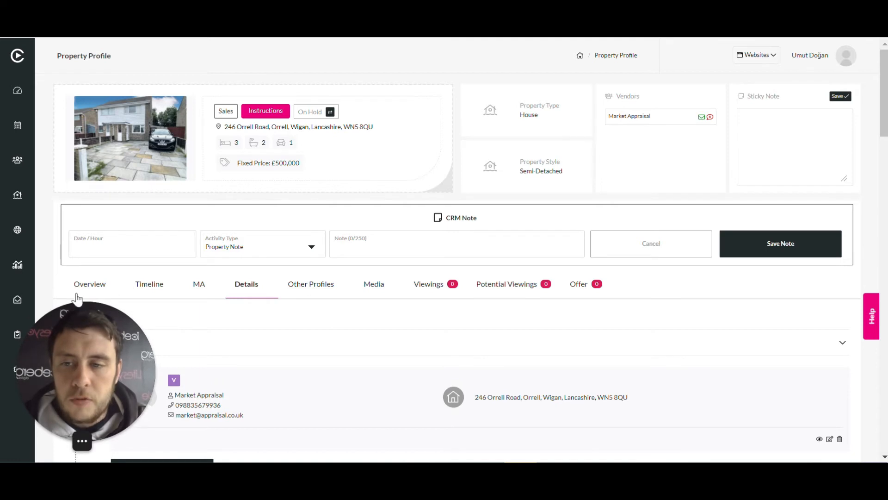
{"action": "left_click", "coordinate": [90, 284]}
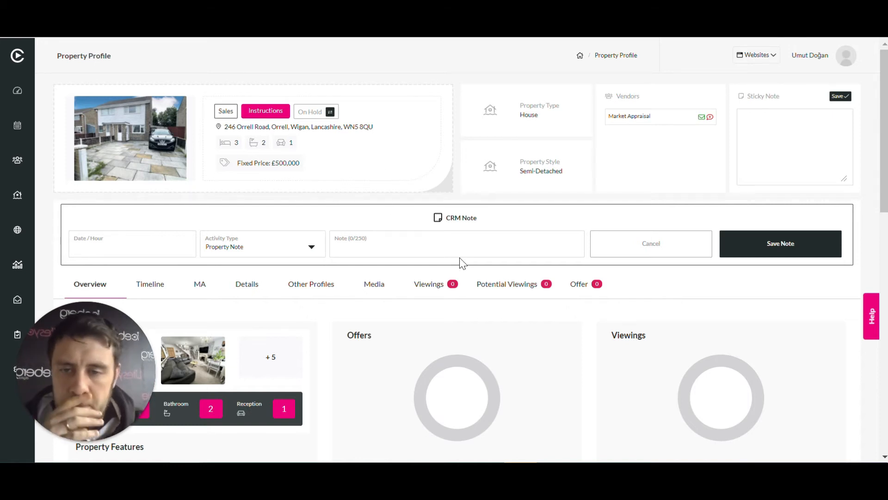
{"action": "scroll", "coordinate": [462, 263], "scroll_direction": "down", "scroll_amount": 3}
{"action": "scroll", "coordinate": [462, 264], "scroll_direction": "down", "scroll_amount": 3}
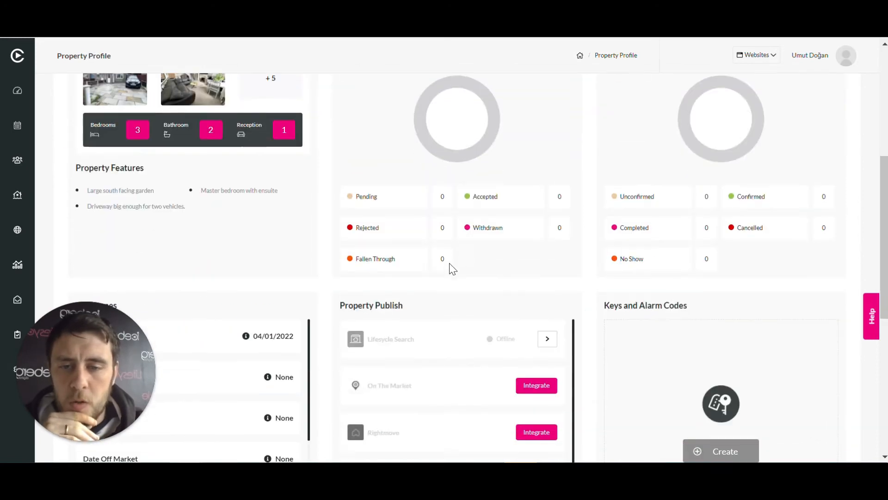
{"action": "scroll", "coordinate": [249, 155], "scroll_direction": "up", "scroll_amount": 5}
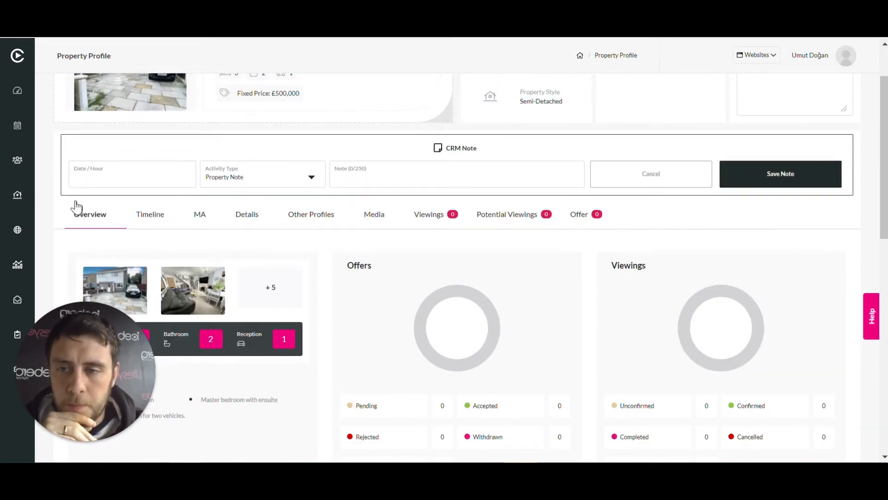
{"action": "scroll", "coordinate": [645, 286], "scroll_direction": "down", "scroll_amount": 6}
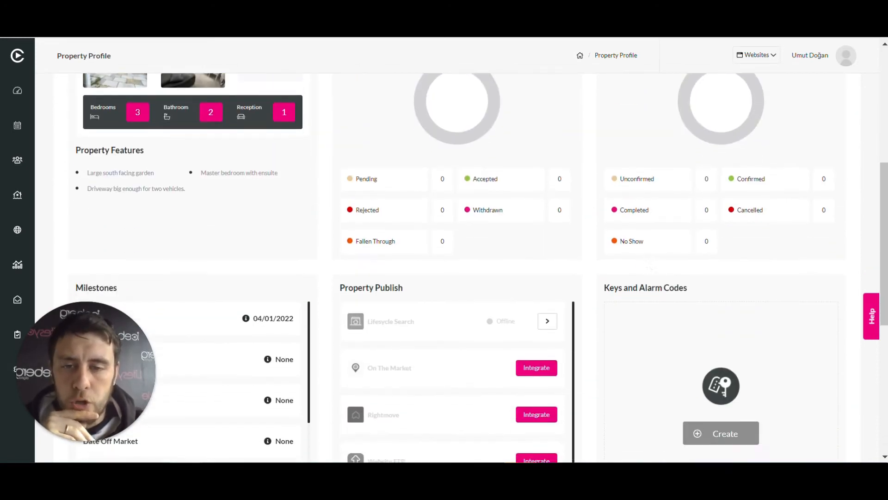
Publish the property to Lifesycle Search from the Property Publish section
{"action": "scroll", "coordinate": [657, 236], "scroll_direction": "down", "scroll_amount": 2}
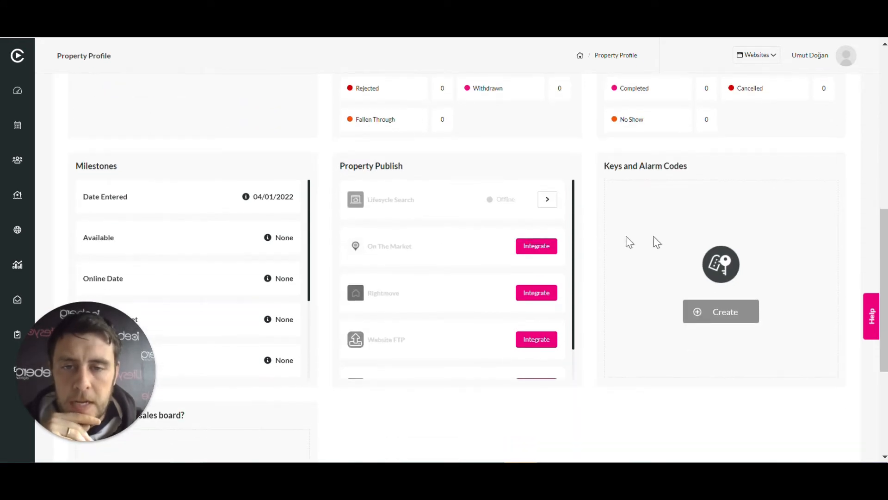
{"action": "left_click", "coordinate": [547, 199]}
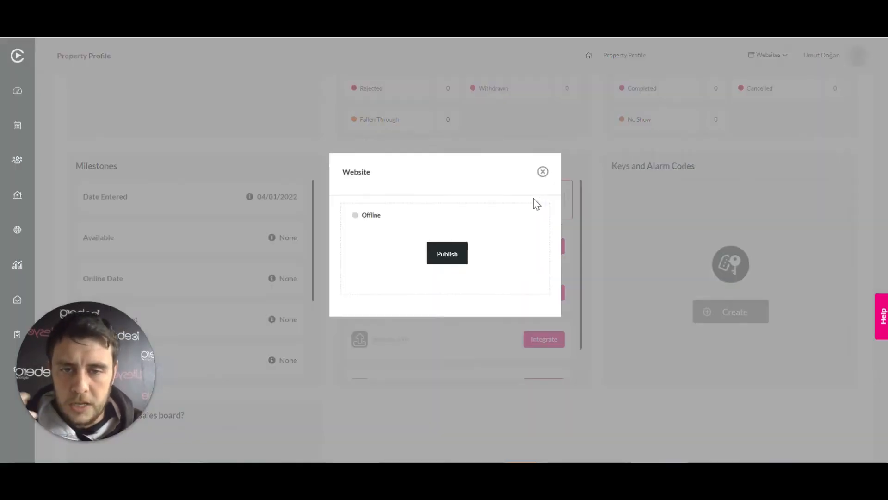
{"action": "left_click", "coordinate": [451, 271]}
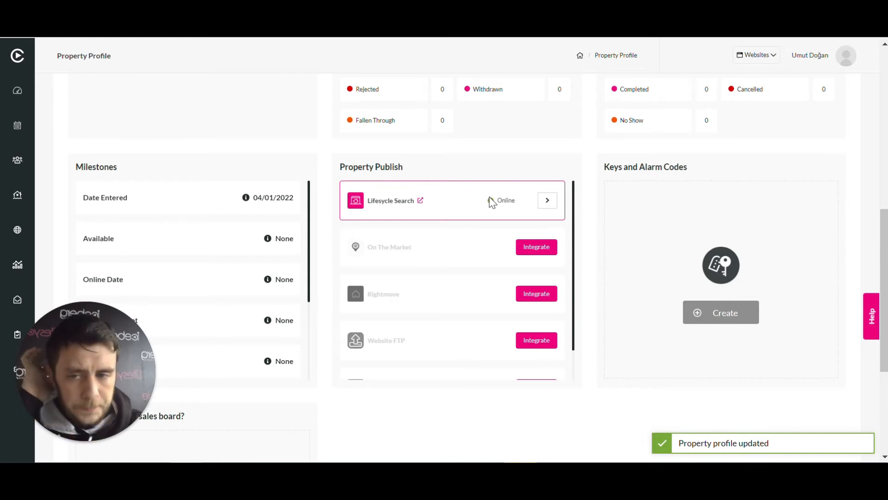
{"action": "scroll", "coordinate": [492, 203], "scroll_direction": "up", "scroll_amount": 10}
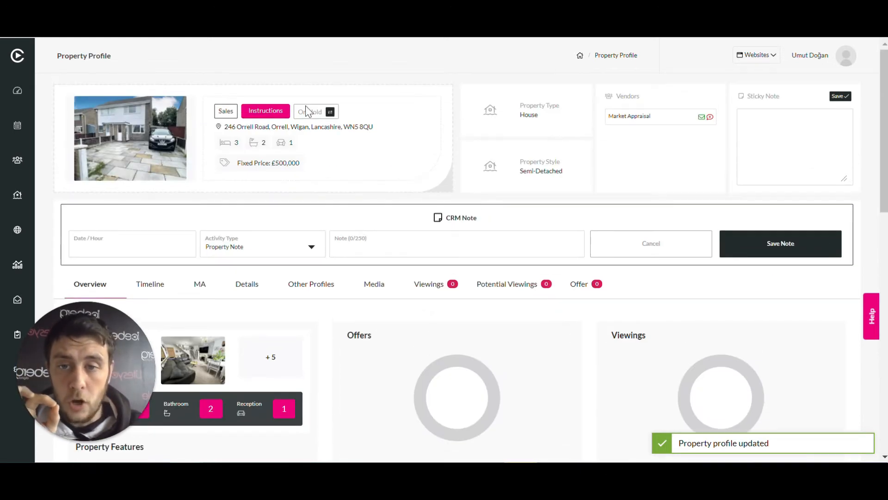
Open the published listing from Lifesycle Search and review its photos, price, features, description and property details
{"action": "scroll", "coordinate": [557, 283], "scroll_direction": "down", "scroll_amount": 8}
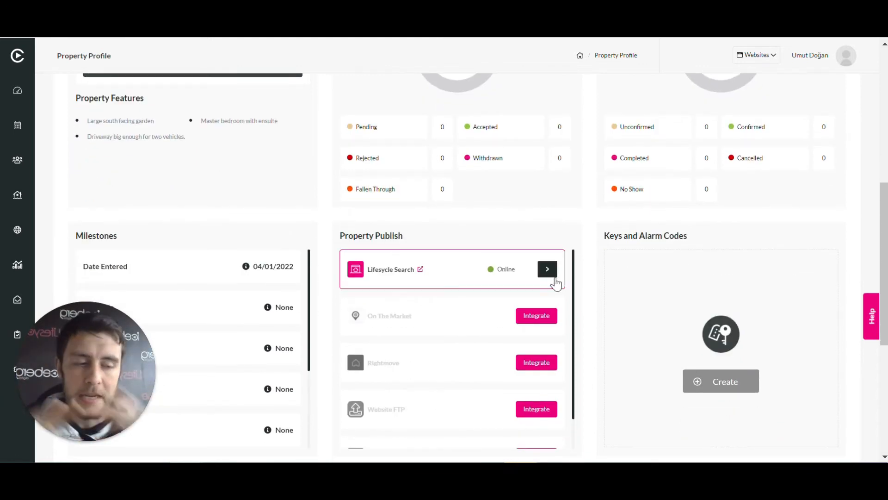
{"action": "left_click", "coordinate": [421, 269]}
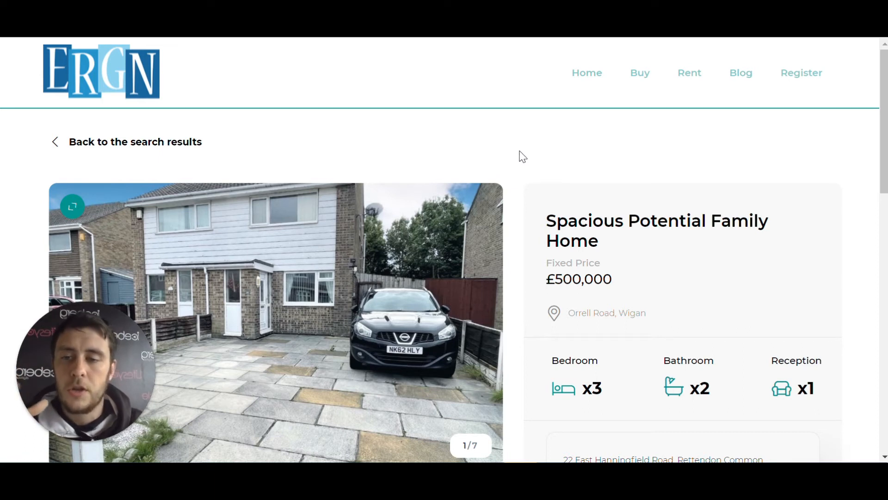
{"action": "scroll", "coordinate": [523, 156], "scroll_direction": "down", "scroll_amount": 3}
{"action": "scroll", "coordinate": [549, 218], "scroll_direction": "up", "scroll_amount": 3}
{"action": "scroll", "coordinate": [571, 259], "scroll_direction": "down", "scroll_amount": 3}
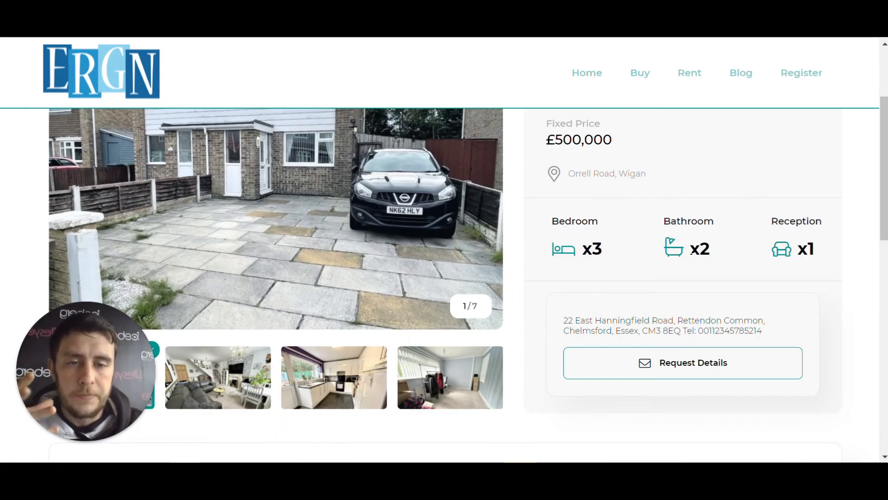
{"action": "scroll", "coordinate": [651, 278], "scroll_direction": "down", "scroll_amount": 4}
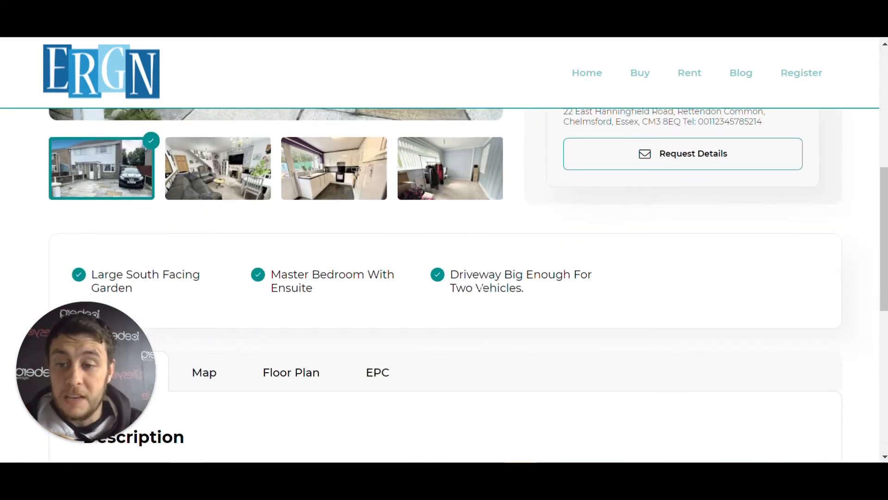
{"action": "scroll", "coordinate": [60, 270], "scroll_direction": "down", "scroll_amount": 5}
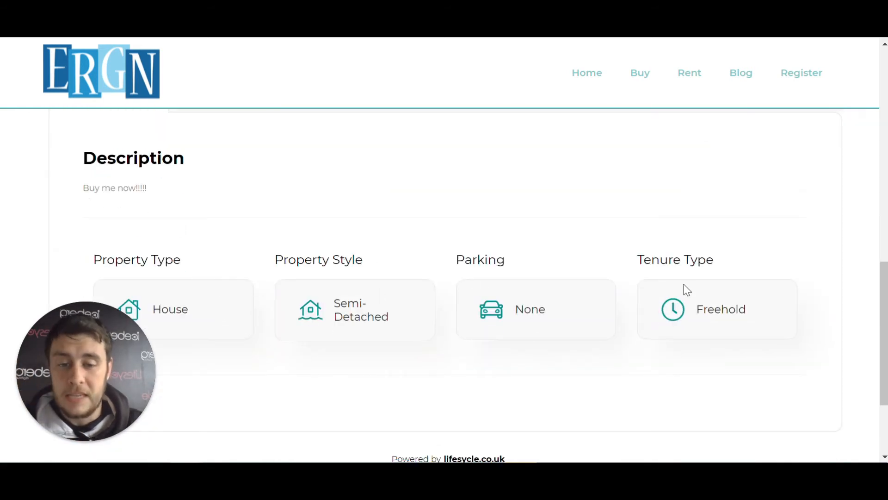
{"action": "scroll", "coordinate": [688, 287], "scroll_direction": "down", "scroll_amount": 2}
{"action": "scroll", "coordinate": [691, 296], "scroll_direction": "up", "scroll_amount": 10}
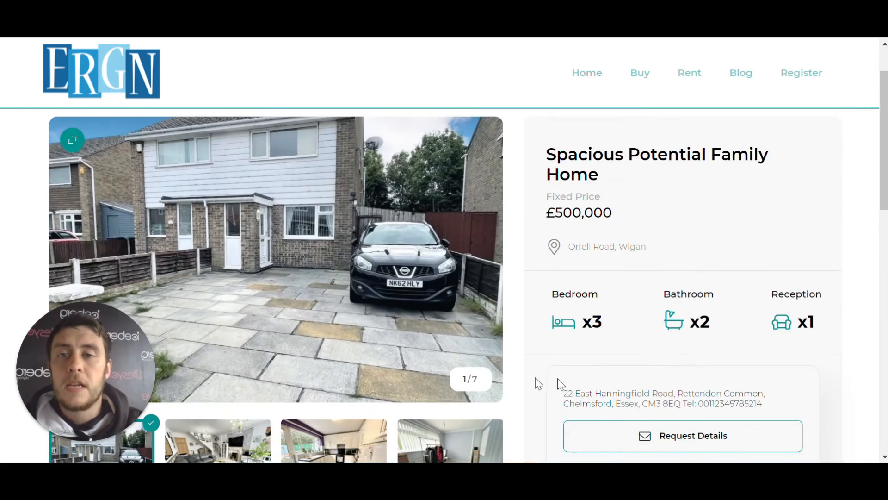
{"action": "scroll", "coordinate": [550, 380], "scroll_direction": "up", "scroll_amount": 2}
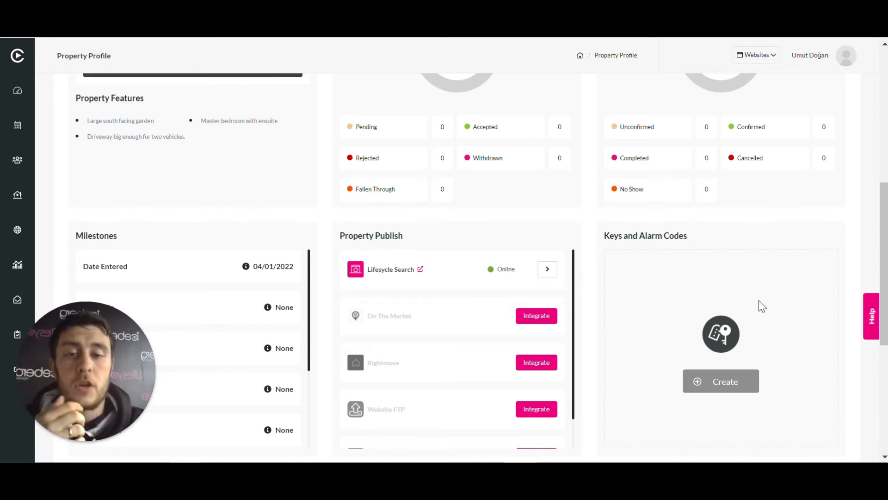
Change the property's status to Available in its status management
{"action": "scroll", "coordinate": [652, 273], "scroll_direction": "up", "scroll_amount": 8}
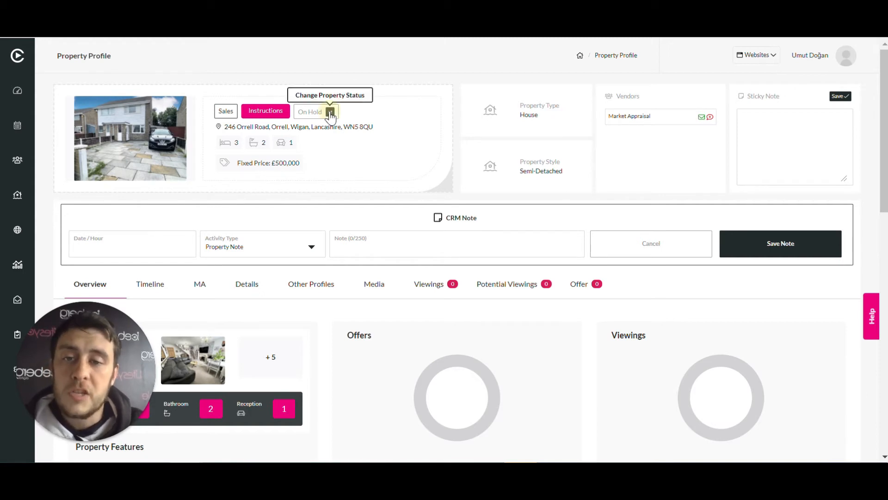
{"action": "left_click", "coordinate": [329, 112]}
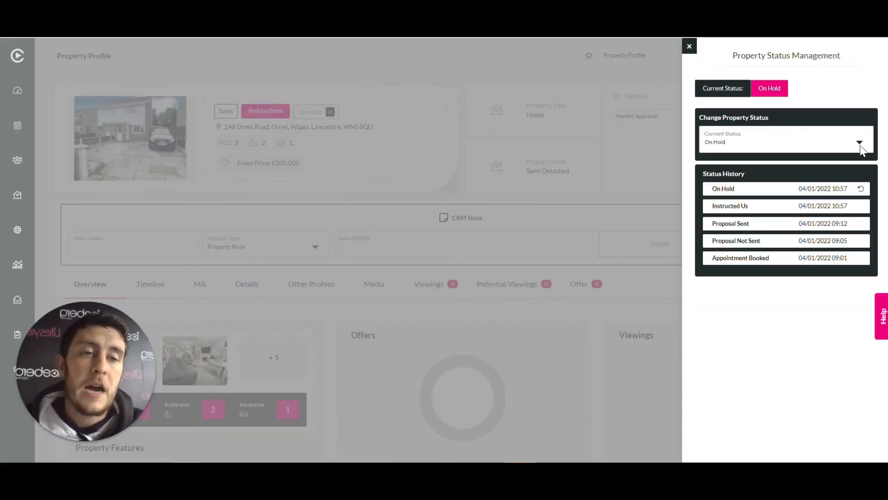
{"action": "left_click", "coordinate": [859, 144]}
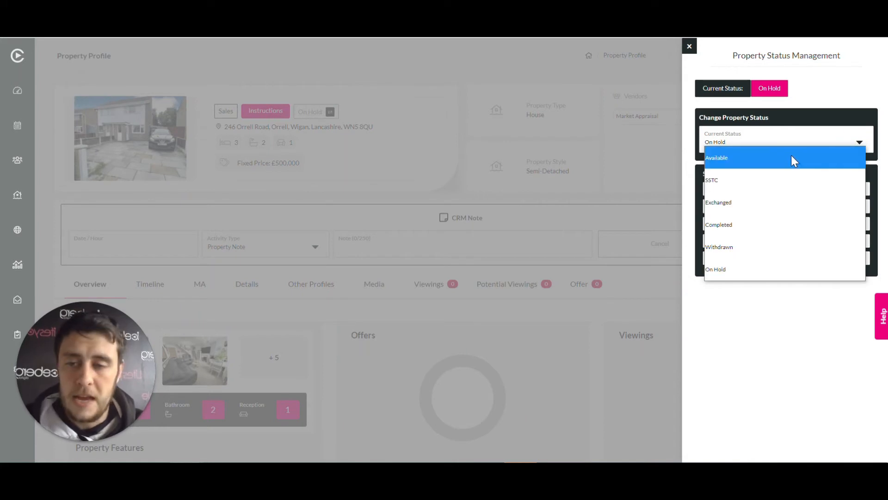
{"action": "left_click", "coordinate": [792, 157]}
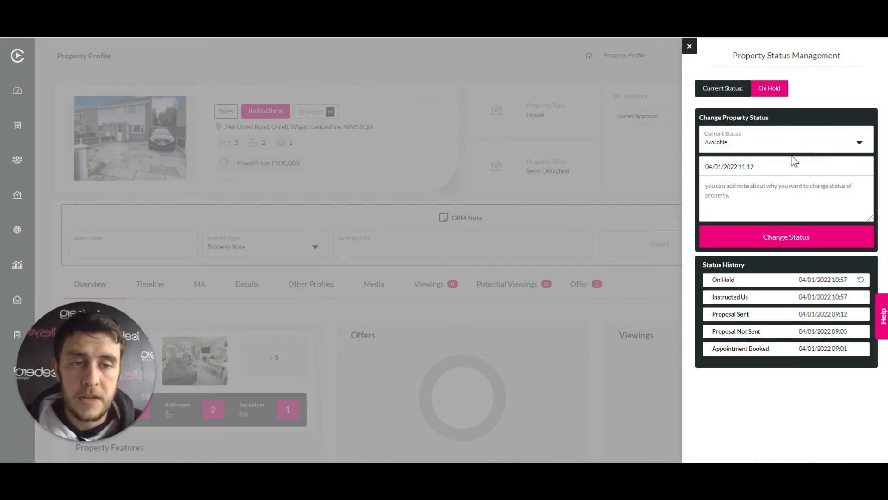
{"action": "left_click", "coordinate": [776, 237]}
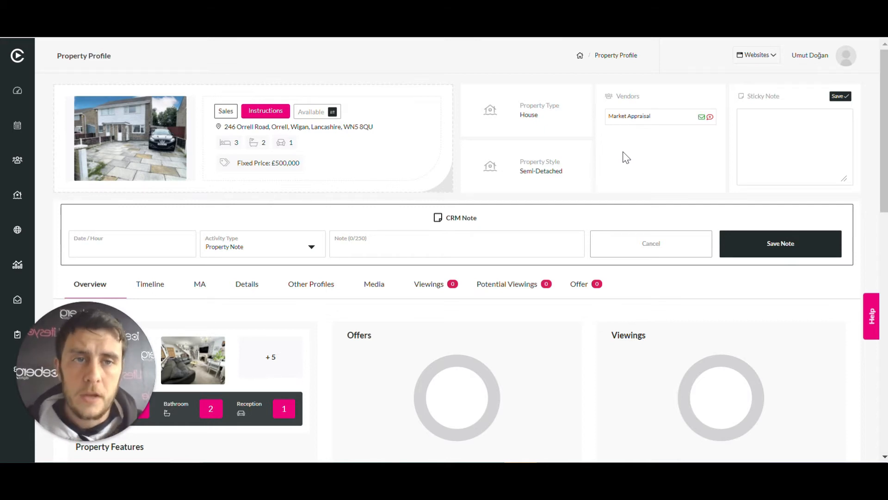
Go to the agency's Property Website and open its registration form for someone looking to buy
{"action": "left_click", "coordinate": [760, 57]}
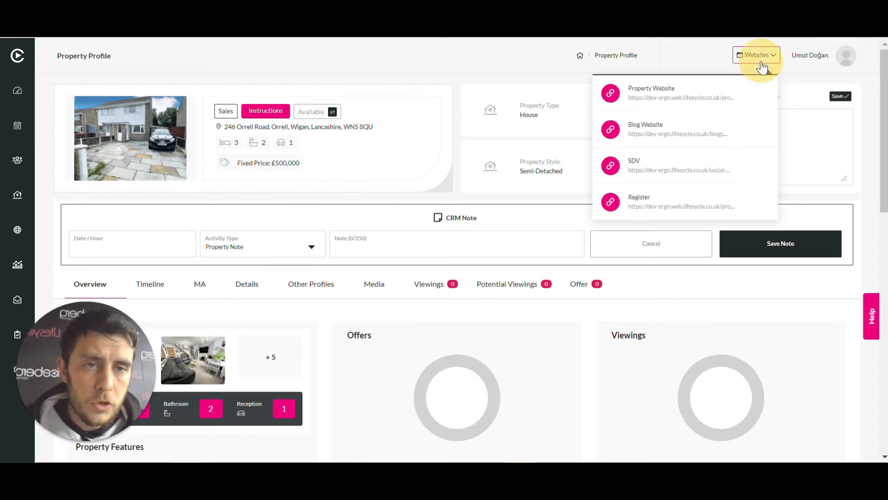
{"action": "left_click", "coordinate": [679, 88]}
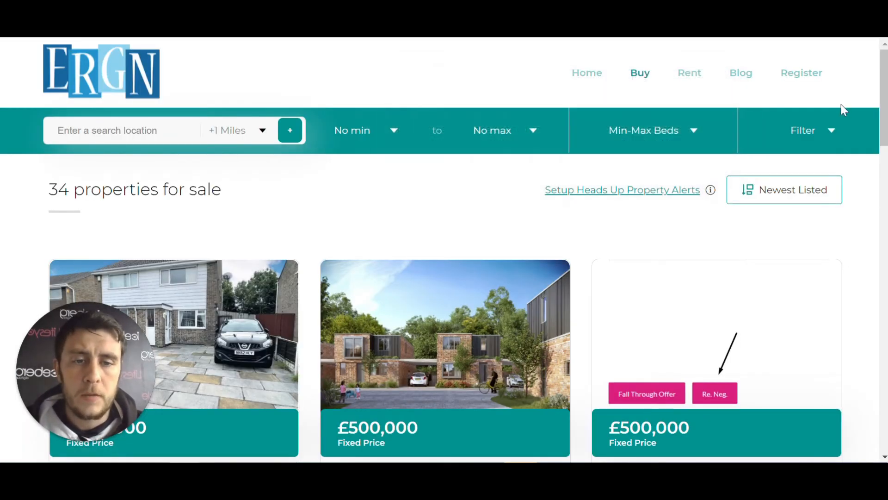
{"action": "left_click", "coordinate": [809, 79]}
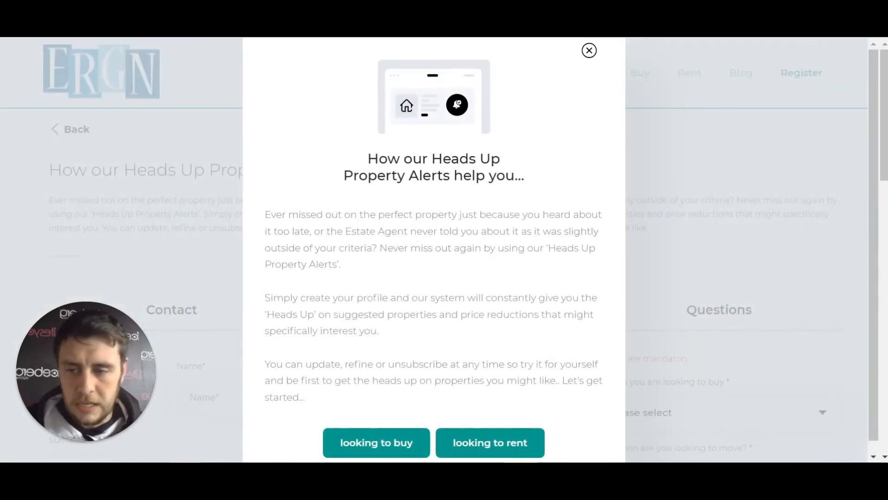
{"action": "left_click", "coordinate": [394, 441]}
{"action": "scroll", "coordinate": [497, 273], "scroll_direction": "down", "scroll_amount": 5}
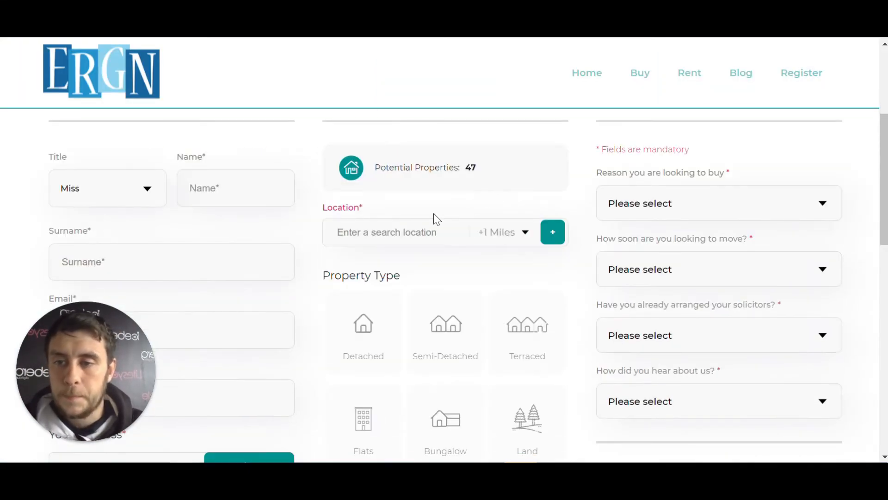
{"action": "scroll", "coordinate": [424, 262], "scroll_direction": "down", "scroll_amount": 2}
{"action": "scroll", "coordinate": [426, 267], "scroll_direction": "up", "scroll_amount": 2}
{"action": "left_click_drag", "start_coordinate": [111, 368], "coordinate": [547, 375]}
Set the contact's title to Mr and fill in the first name, surname, email and mobile phone
{"action": "left_click", "coordinate": [149, 190]}
{"action": "left_click", "coordinate": [91, 245]}
{"action": "key", "text": "Tab"}
{"action": "type", "text": "Selling"}
{"action": "key", "text": "Tab"}
{"action": "type", "text": "Property"}
{"action": "key", "text": "Tab"}
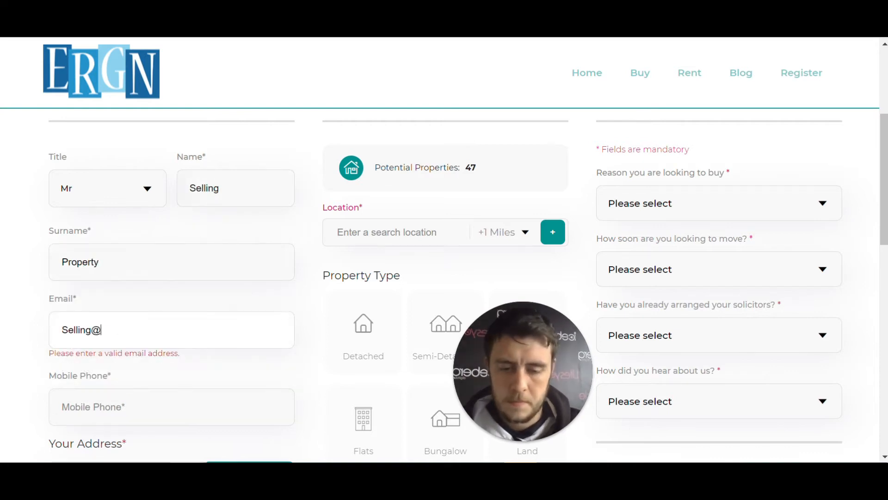
{"action": "scroll", "coordinate": [126, 331], "scroll_direction": "down", "scroll_amount": 1}
{"action": "left_click", "coordinate": [126, 331]}
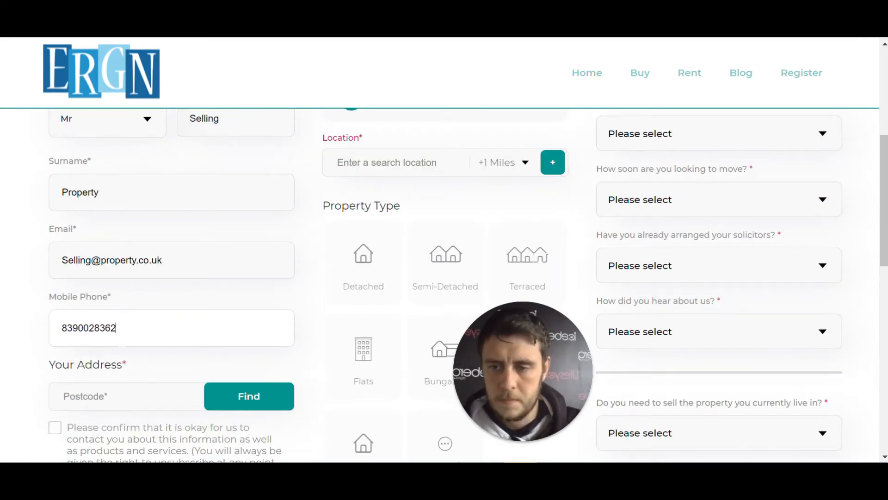
Look up the contact's address by postcode, correct the house number, accept the contact consent and save the contact
{"action": "scroll", "coordinate": [125, 331], "scroll_direction": "down", "scroll_amount": 2}
{"action": "left_click", "coordinate": [77, 257]}
{"action": "left_click", "coordinate": [249, 257]}
{"action": "left_click", "coordinate": [119, 364]}
{"action": "double_click", "coordinate": [68, 300]}
{"action": "left_click", "coordinate": [54, 337]}
{"action": "scroll", "coordinate": [273, 354], "scroll_direction": "down", "scroll_amount": 1}
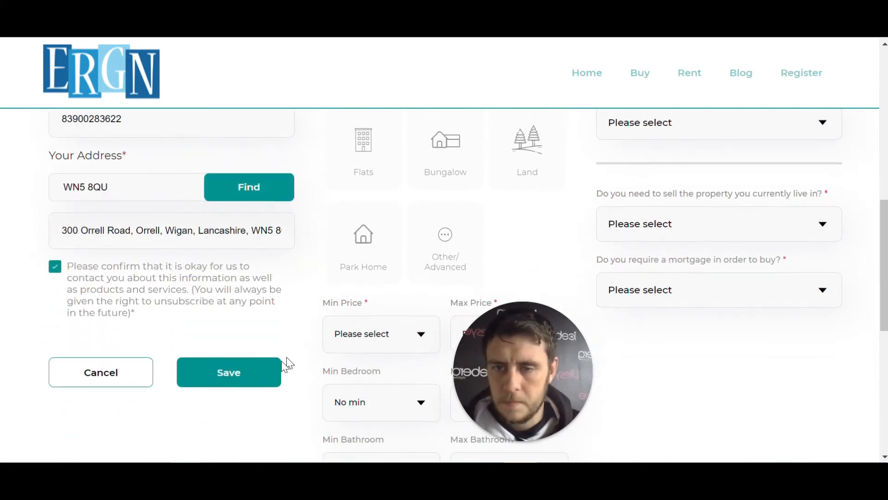
{"action": "left_click", "coordinate": [226, 382]}
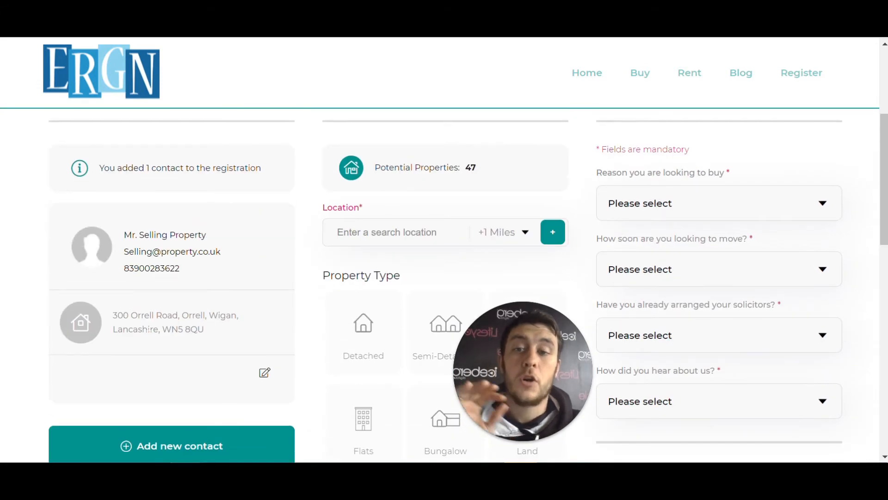
{"action": "scroll", "coordinate": [151, 317], "scroll_direction": "down", "scroll_amount": 3}
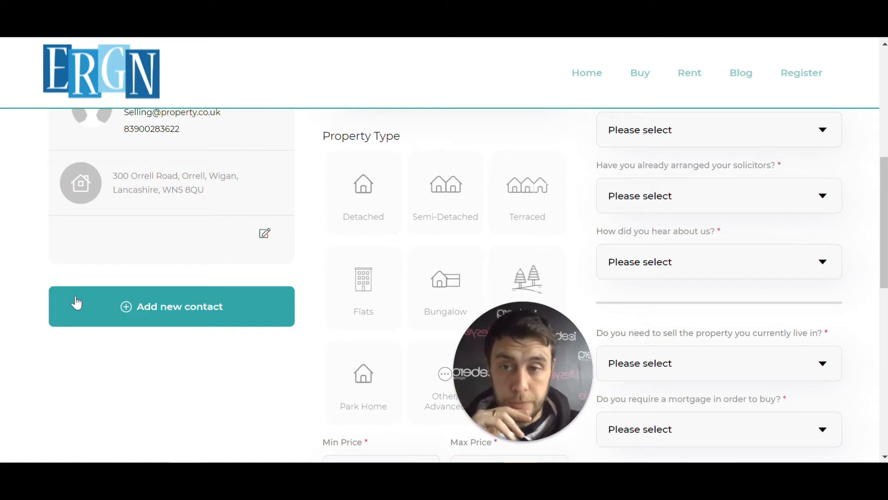
{"action": "left_click", "coordinate": [161, 308]}
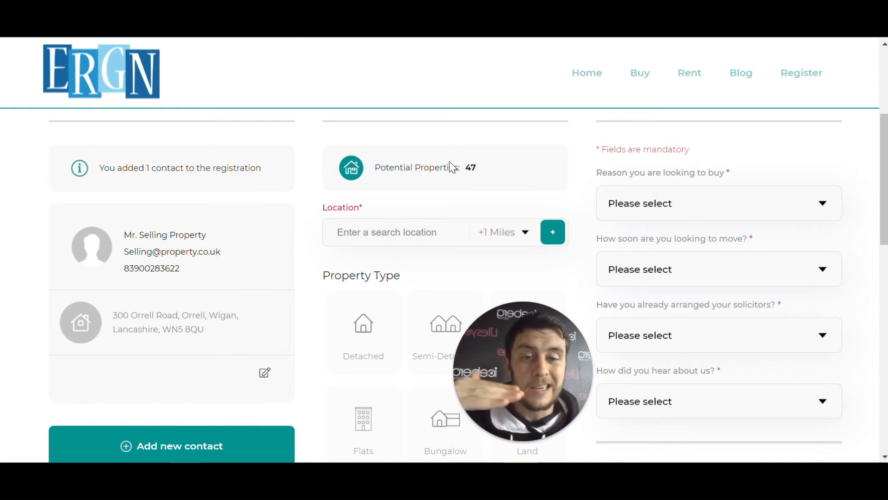
{"action": "left_click_drag", "start_coordinate": [531, 365], "coordinate": [6, 347]}
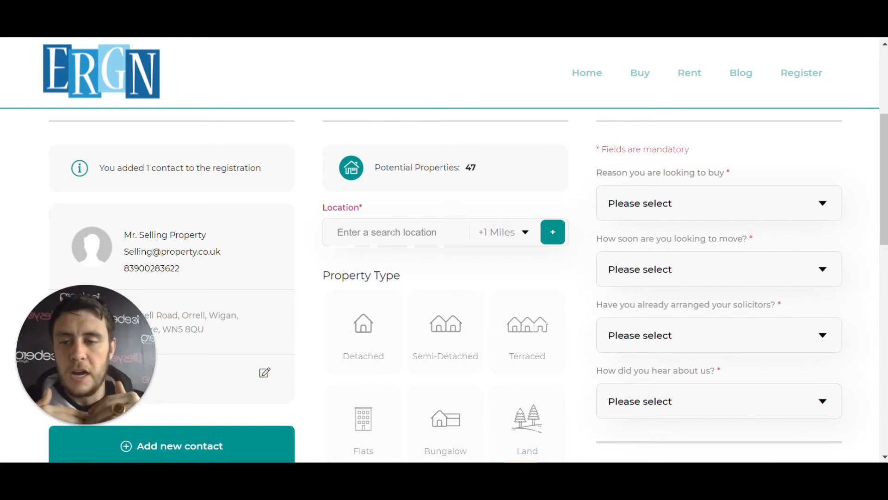
Add St Peter's Catholic High School in Orrell, Wigan as a search location with a +5 Miles radius
{"action": "left_click", "coordinate": [388, 231]}
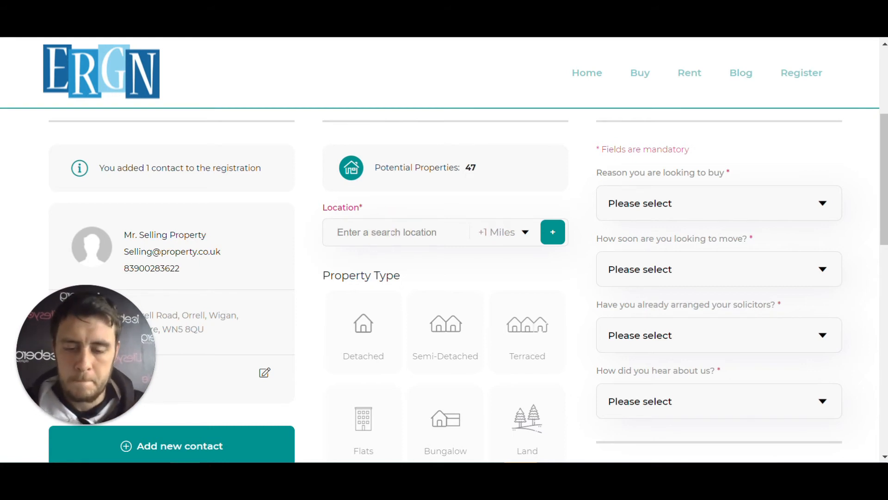
{"action": "type", "text": "St.peters catholic high"}
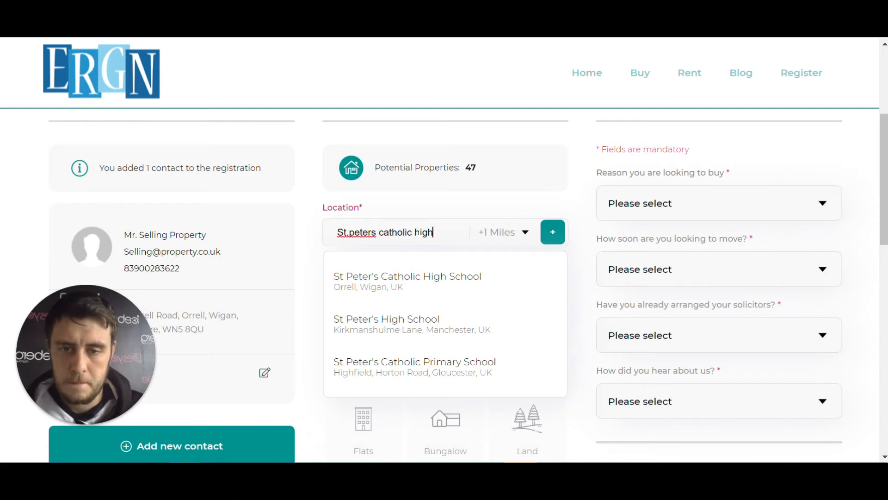
{"action": "left_click", "coordinate": [409, 276]}
{"action": "left_click", "coordinate": [520, 233]}
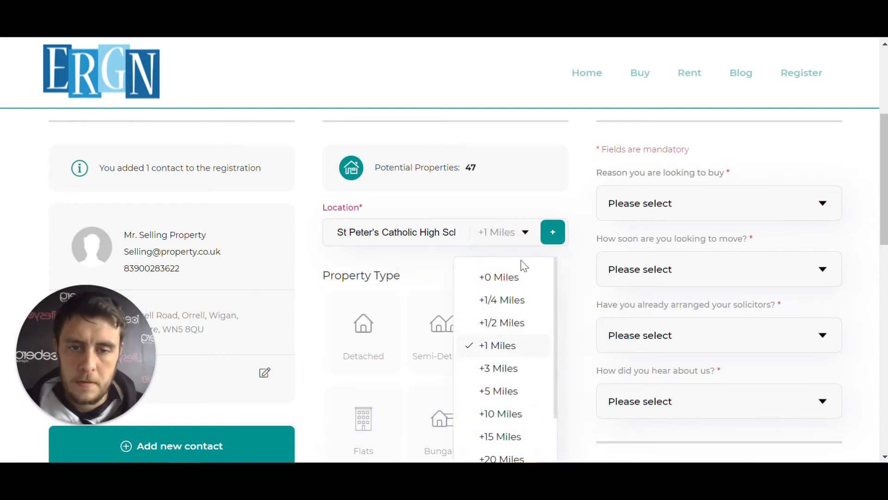
{"action": "left_click", "coordinate": [504, 392]}
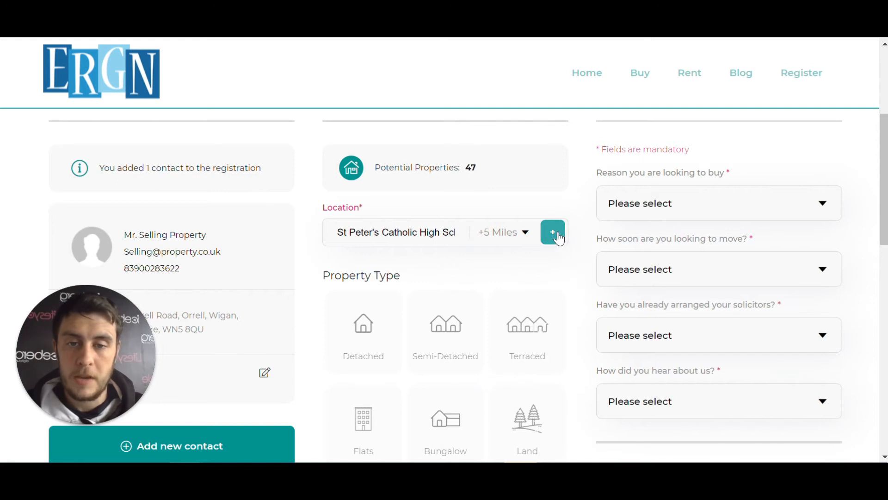
{"action": "left_click", "coordinate": [558, 236]}
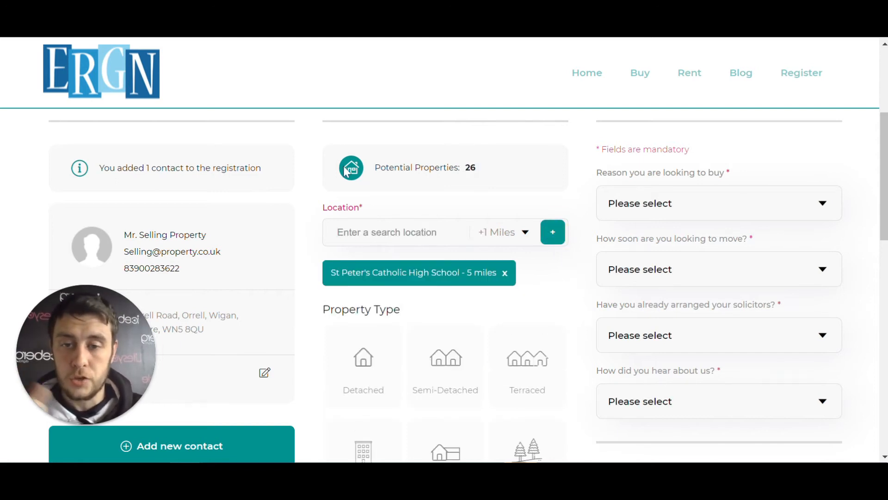
Add Stag Inn Wigan as a second search location with a +5 Miles radius
{"action": "left_click", "coordinate": [361, 229]}
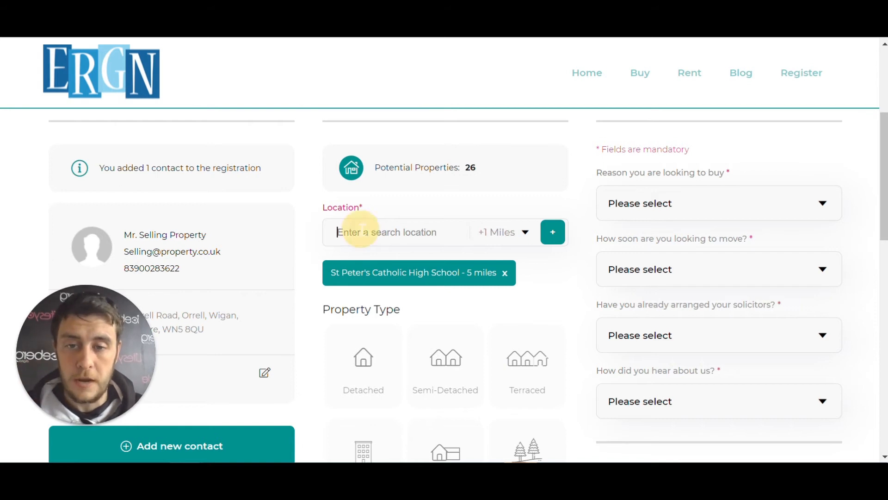
{"action": "type", "text": "stagg inn"}
{"action": "key", "text": "ctrl+a"}
{"action": "key", "text": "BackSpace"}
{"action": "type", "text": "the stag inn wi"}
{"action": "left_click", "coordinate": [365, 276]}
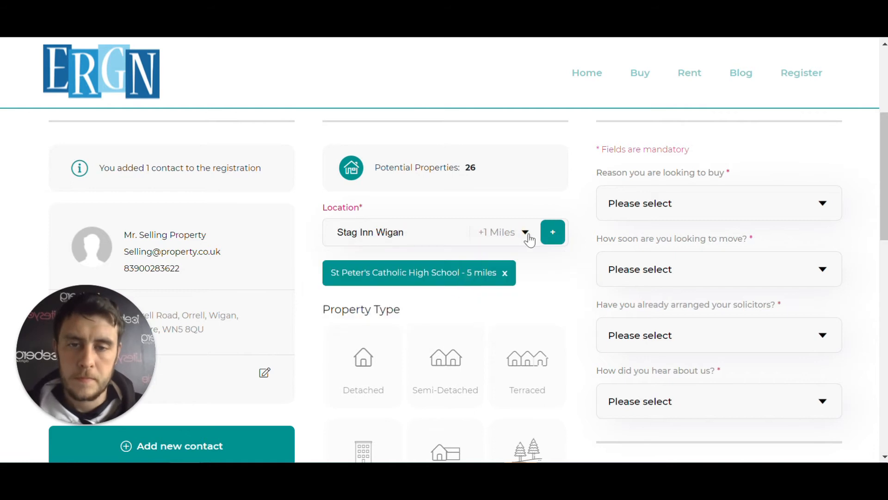
{"action": "left_click", "coordinate": [525, 233]}
{"action": "left_click", "coordinate": [508, 393]}
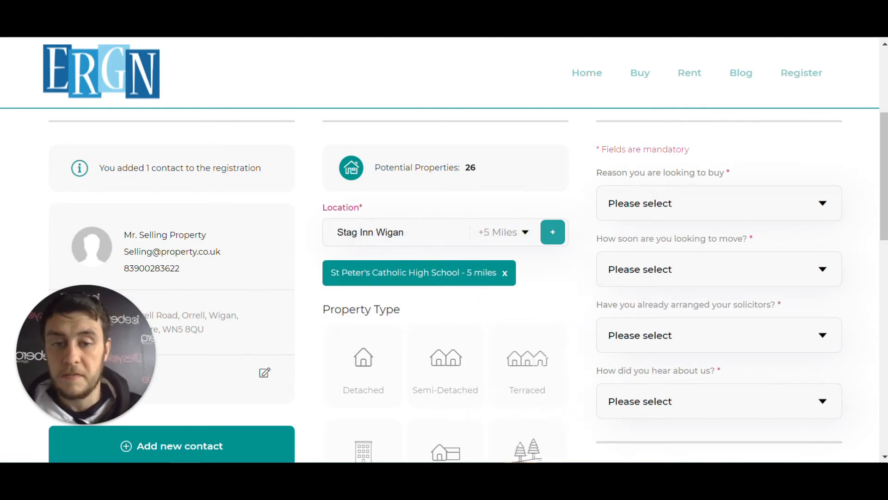
{"action": "left_click", "coordinate": [556, 234]}
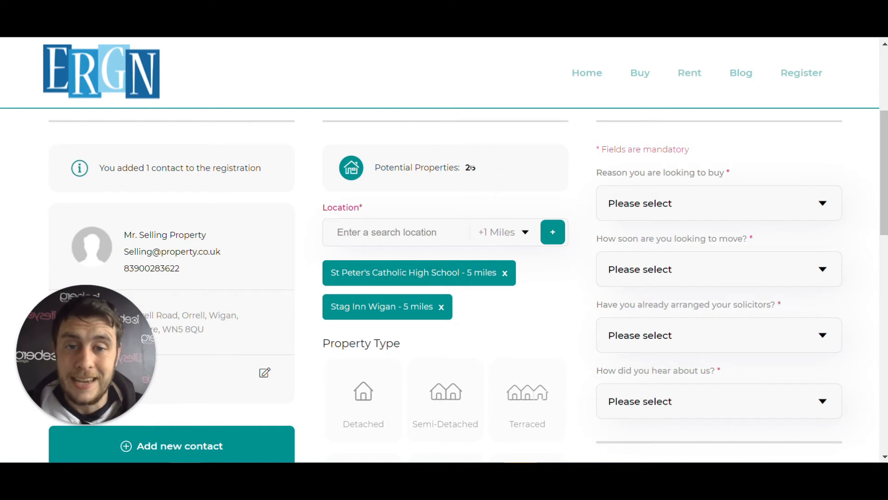
Select Detached and Semi-Detached as the wanted property types and check the number of potential properties
{"action": "scroll", "coordinate": [502, 176], "scroll_direction": "down", "scroll_amount": 3}
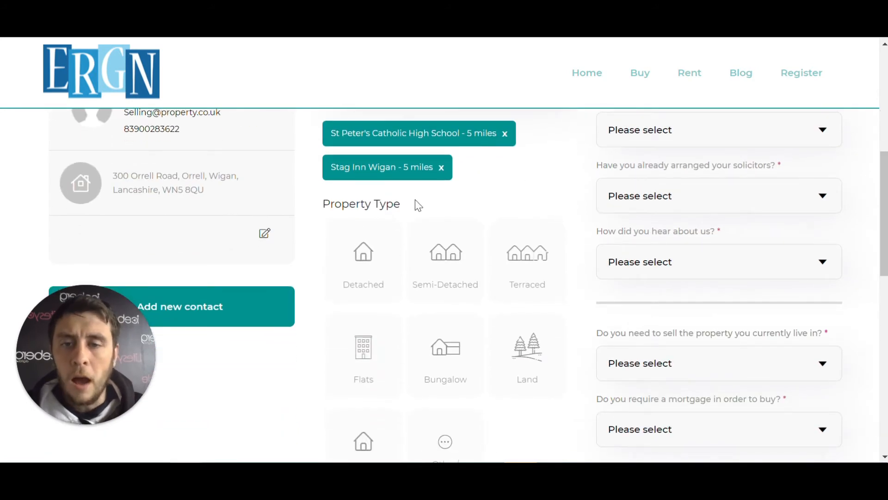
{"action": "left_click", "coordinate": [363, 252]}
{"action": "left_click", "coordinate": [447, 249]}
{"action": "scroll", "coordinate": [512, 199], "scroll_direction": "up", "scroll_amount": 3}
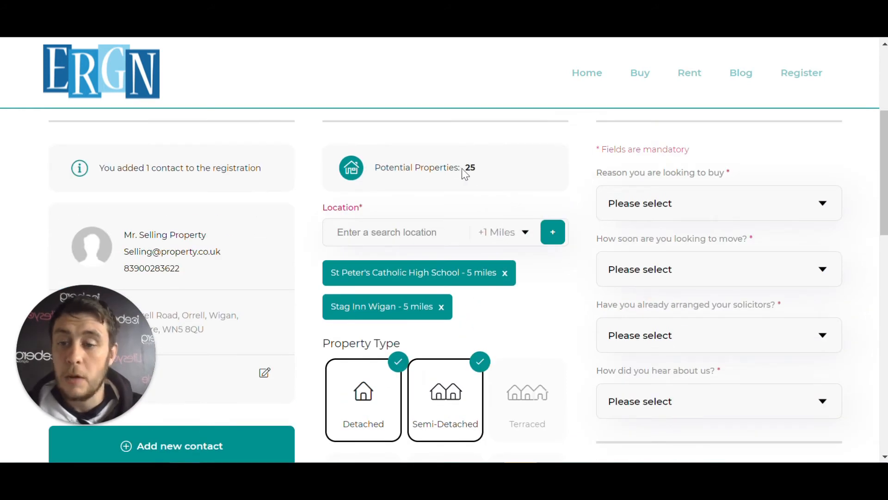
{"action": "scroll", "coordinate": [487, 188], "scroll_direction": "down", "scroll_amount": 9}
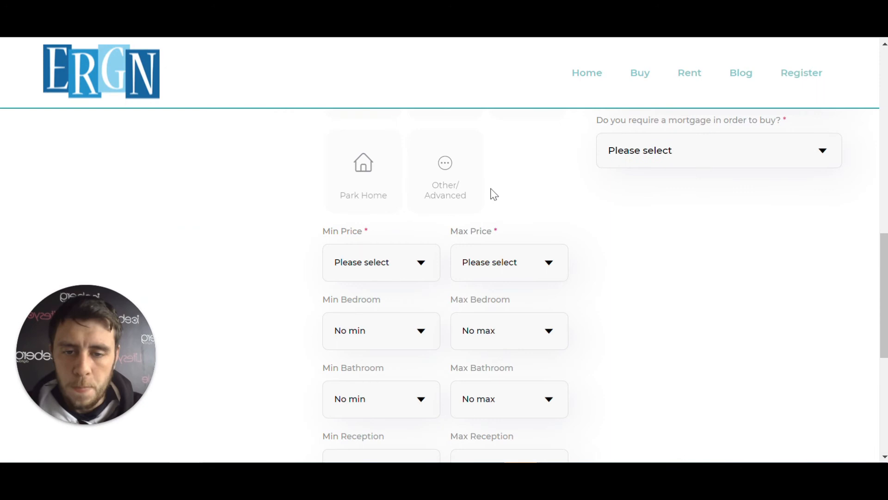
Set the price range in the property preferences to No min and No max
{"action": "scroll", "coordinate": [456, 239], "scroll_direction": "up", "scroll_amount": 2}
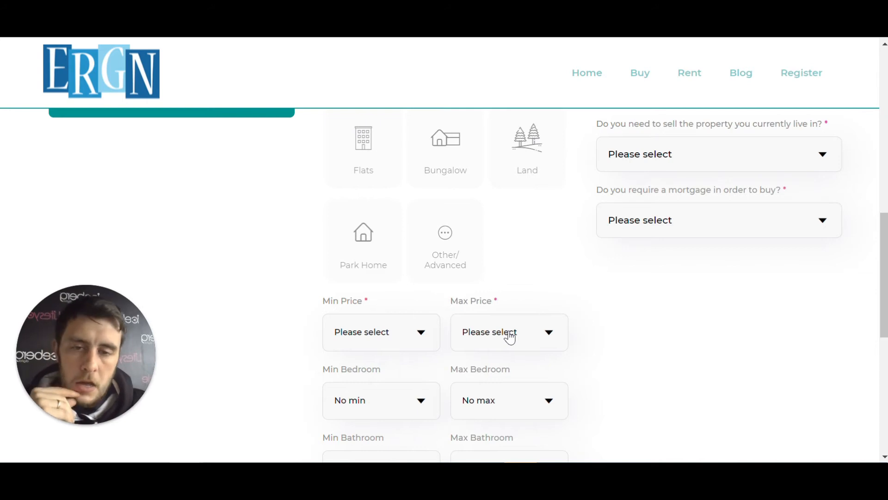
{"action": "left_click", "coordinate": [419, 334]}
{"action": "left_click", "coordinate": [377, 397]}
{"action": "left_click", "coordinate": [550, 334]}
{"action": "left_click", "coordinate": [510, 397]}
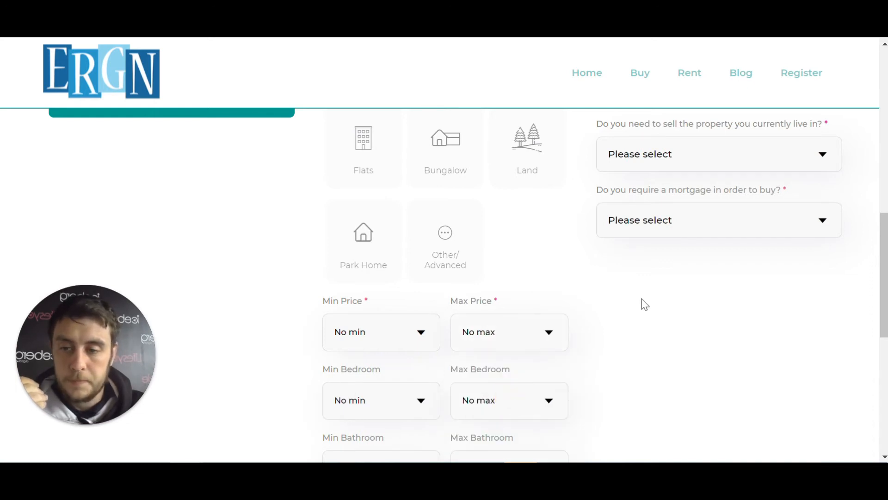
{"action": "scroll", "coordinate": [490, 311], "scroll_direction": "down", "scroll_amount": 3}
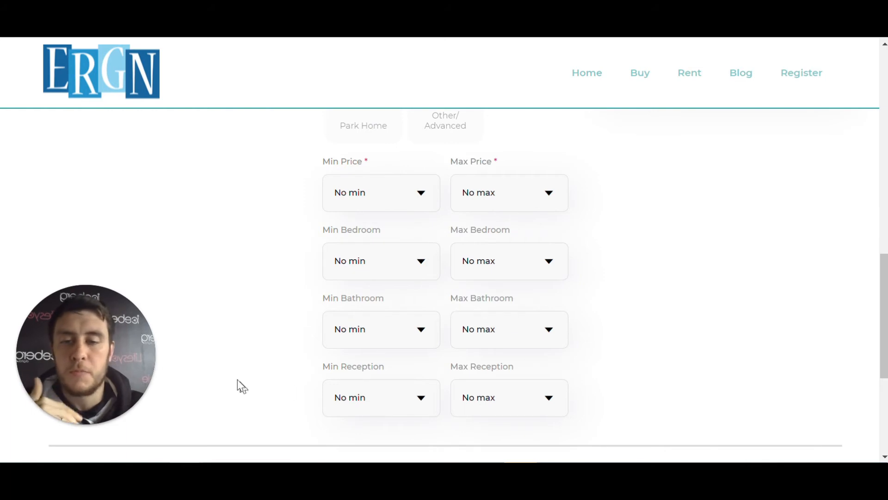
{"action": "scroll", "coordinate": [636, 380], "scroll_direction": "up", "scroll_amount": 10}
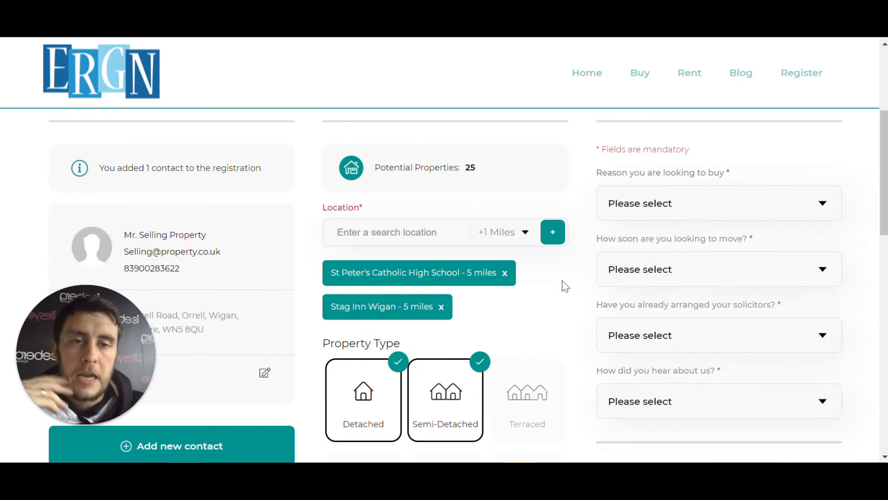
{"action": "scroll", "coordinate": [697, 197], "scroll_direction": "up", "scroll_amount": 3}
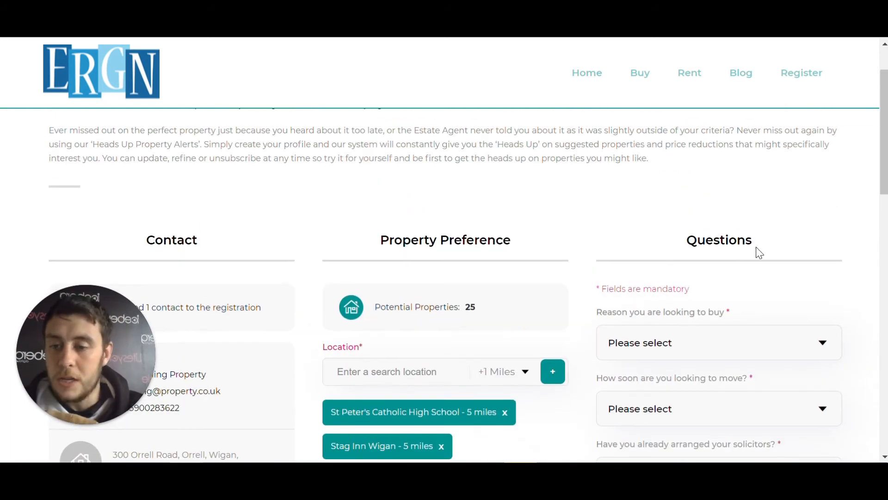
Answer the questions on buying reason (I am first time buyer), moving timescale, solicitors and how the buyer heard about the agency
{"action": "scroll", "coordinate": [759, 245], "scroll_direction": "down", "scroll_amount": 2}
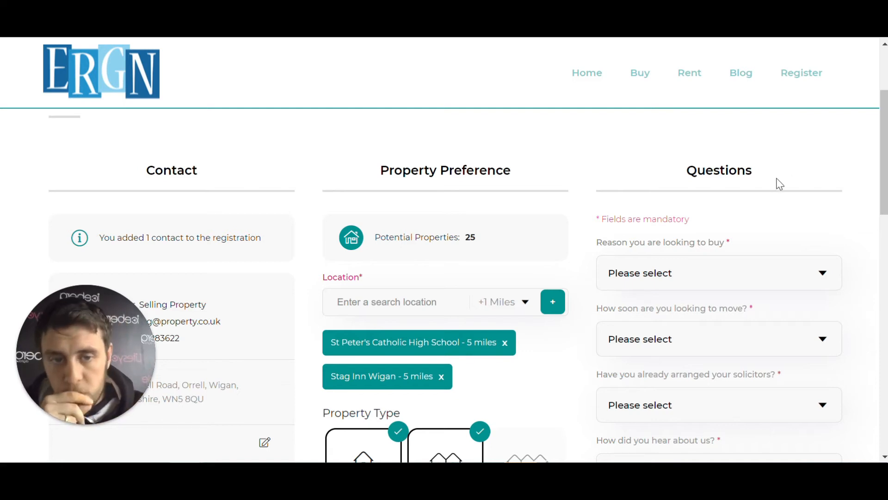
{"action": "scroll", "coordinate": [779, 184], "scroll_direction": "down", "scroll_amount": 3}
{"action": "scroll", "coordinate": [779, 162], "scroll_direction": "up", "scroll_amount": 2}
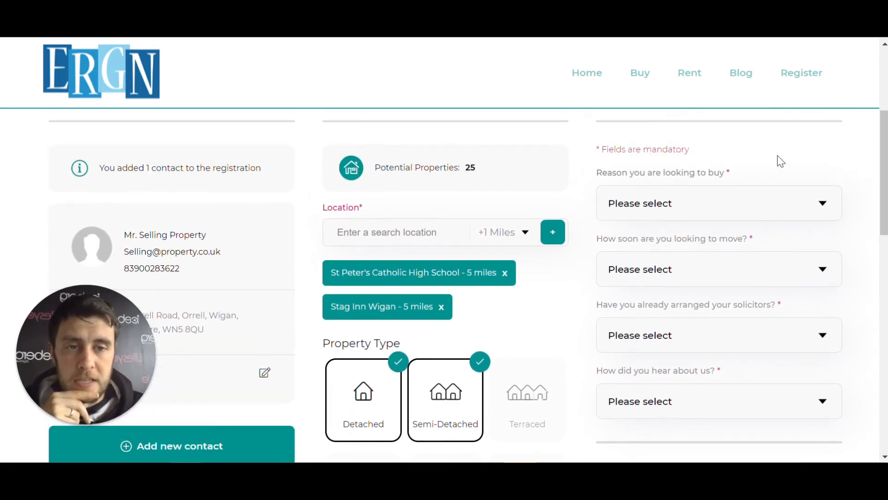
{"action": "scroll", "coordinate": [781, 161], "scroll_direction": "down", "scroll_amount": 2}
{"action": "left_click", "coordinate": [817, 132]}
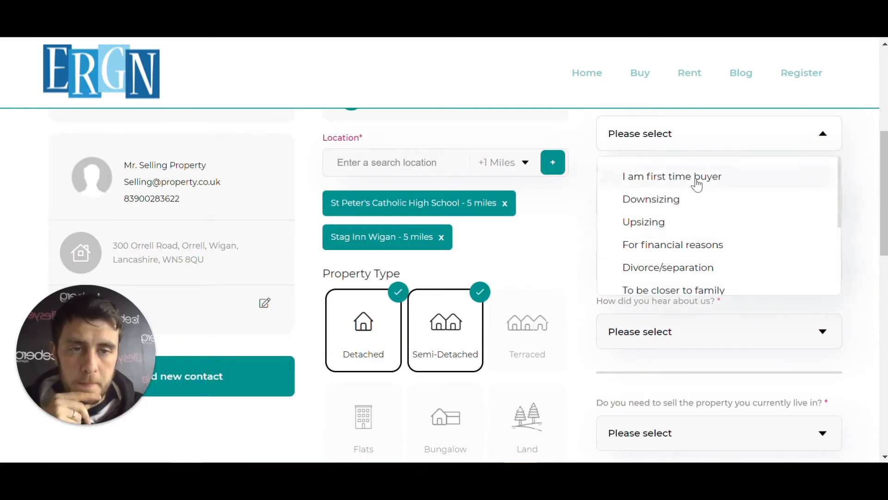
{"action": "left_click", "coordinate": [697, 181]}
{"action": "left_click", "coordinate": [683, 200]}
{"action": "left_click", "coordinate": [674, 240]}
{"action": "left_click", "coordinate": [665, 267]}
{"action": "left_click", "coordinate": [669, 307]}
{"action": "left_click", "coordinate": [671, 331]}
{"action": "left_click", "coordinate": [675, 373]}
Answer the sale question with I am a first time buyer and the mortgage question with No I will be buying with cash, and submit the registration
{"action": "scroll", "coordinate": [681, 324], "scroll_direction": "down", "scroll_amount": 3}
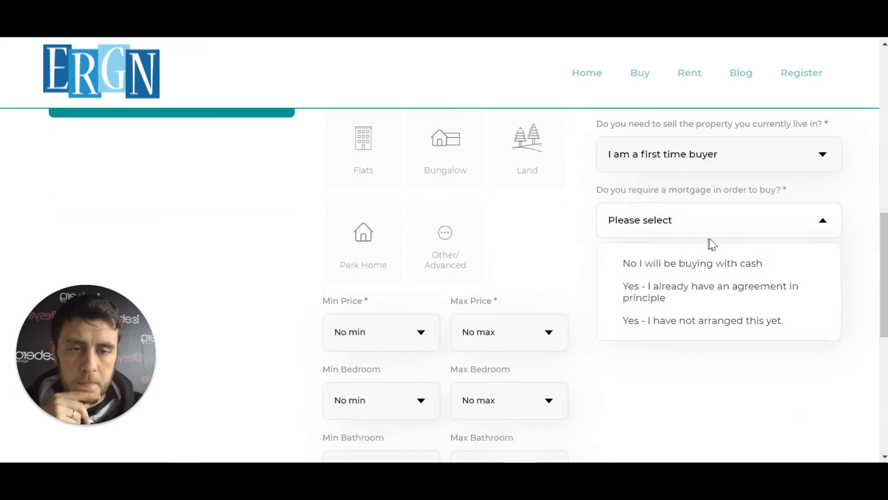
{"action": "left_click", "coordinate": [715, 263]}
{"action": "scroll", "coordinate": [724, 270], "scroll_direction": "down", "scroll_amount": 6}
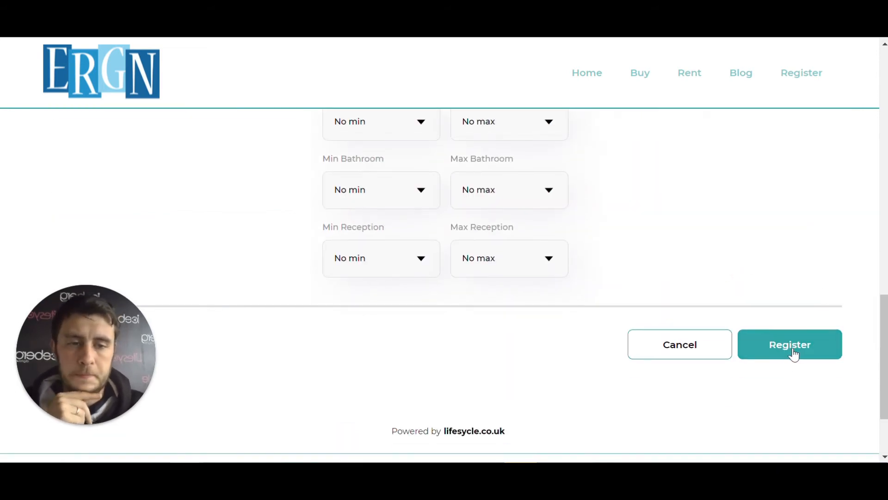
{"action": "left_click", "coordinate": [793, 354]}
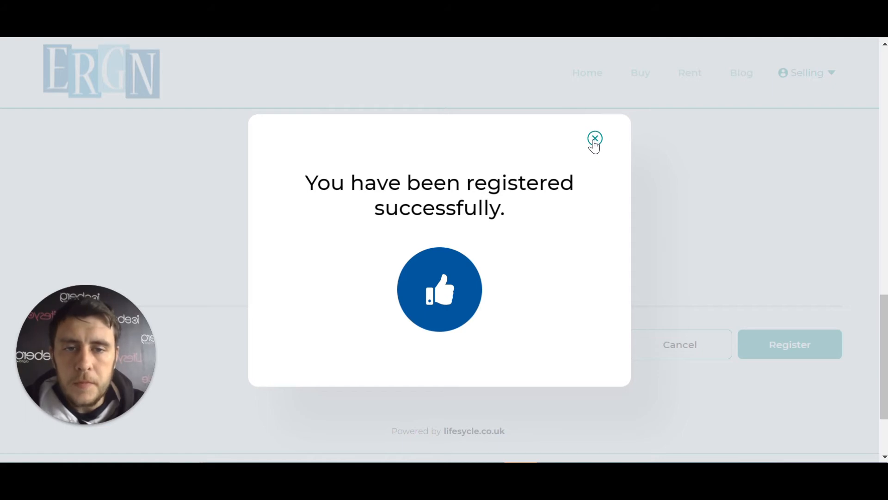
{"action": "left_click", "coordinate": [594, 139]}
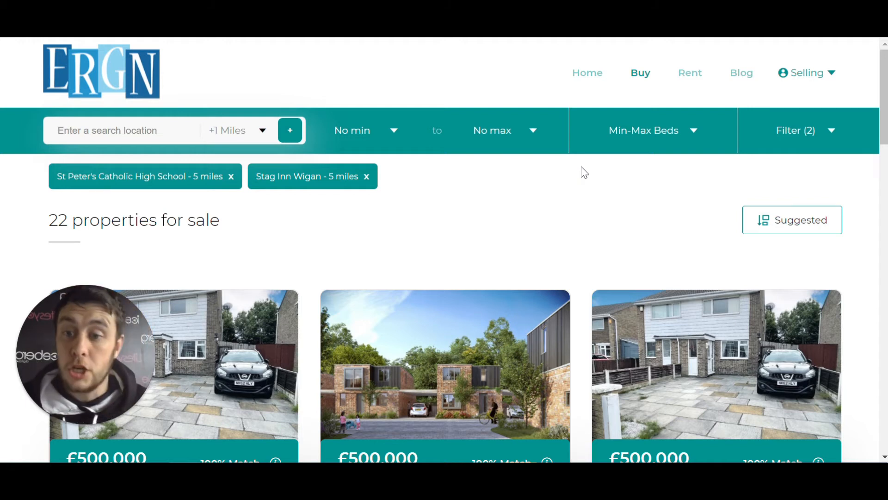
Look through the matching properties for sale and open the first listing, Spacious Potential Family Home
{"action": "scroll", "coordinate": [464, 210], "scroll_direction": "down", "scroll_amount": 4}
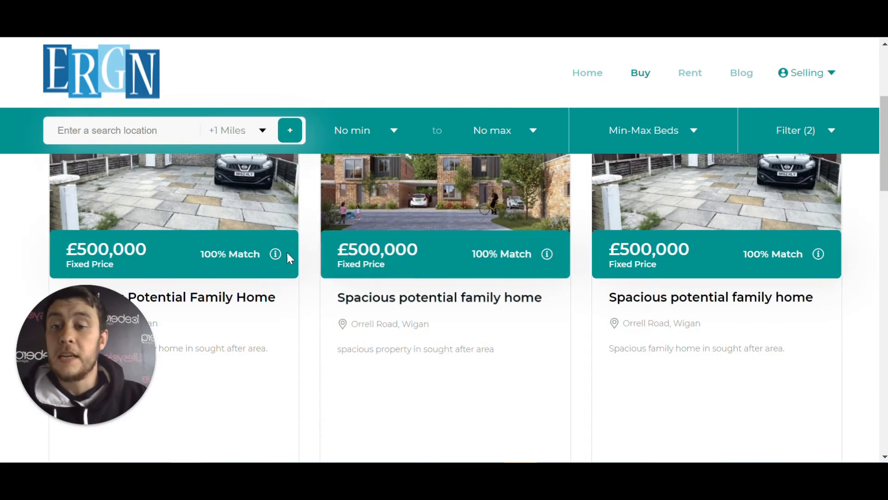
{"action": "left_click_drag", "start_coordinate": [121, 342], "coordinate": [510, 393]}
{"action": "scroll", "coordinate": [191, 206], "scroll_direction": "up", "scroll_amount": 3}
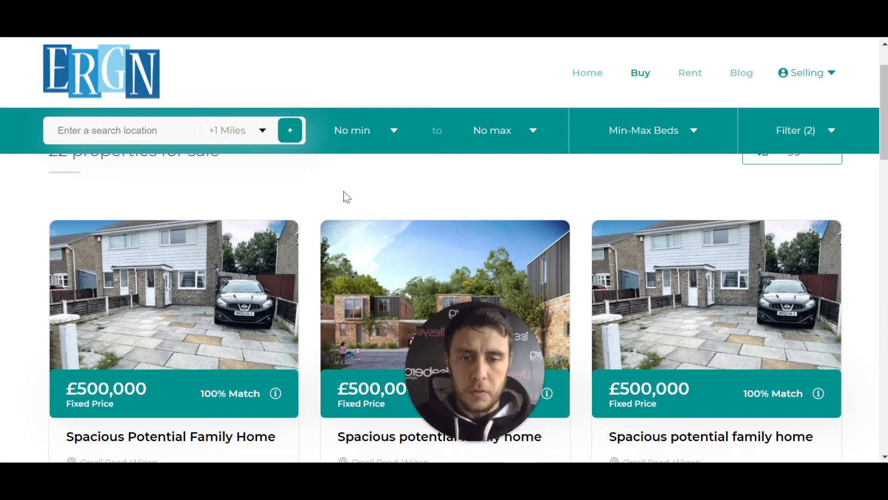
{"action": "scroll", "coordinate": [220, 281], "scroll_direction": "down", "scroll_amount": 1}
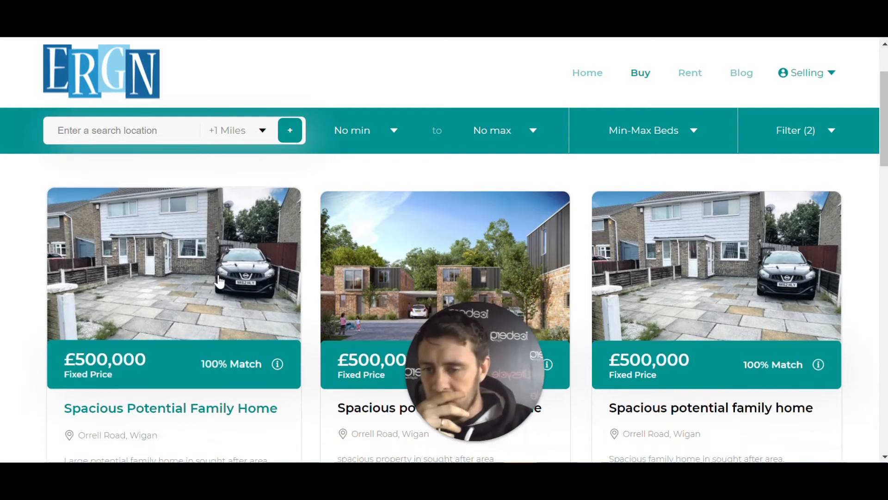
{"action": "scroll", "coordinate": [220, 281], "scroll_direction": "down", "scroll_amount": 4}
{"action": "scroll", "coordinate": [192, 227], "scroll_direction": "up", "scroll_amount": 3}
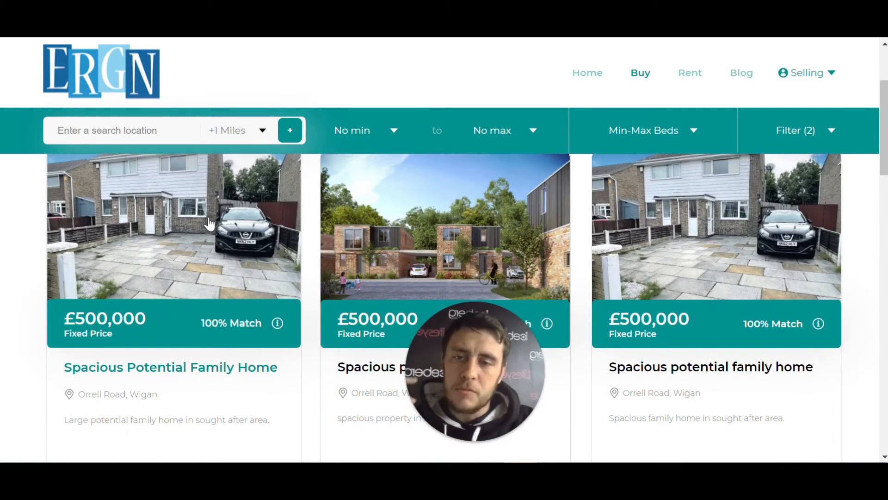
{"action": "left_click", "coordinate": [210, 225]}
Examine the listing's photos, room details, request option and key features, and return to the search results
{"action": "left_click_drag", "start_coordinate": [476, 368], "coordinate": [801, 140]}
{"action": "scroll", "coordinate": [592, 200], "scroll_direction": "down", "scroll_amount": 1}
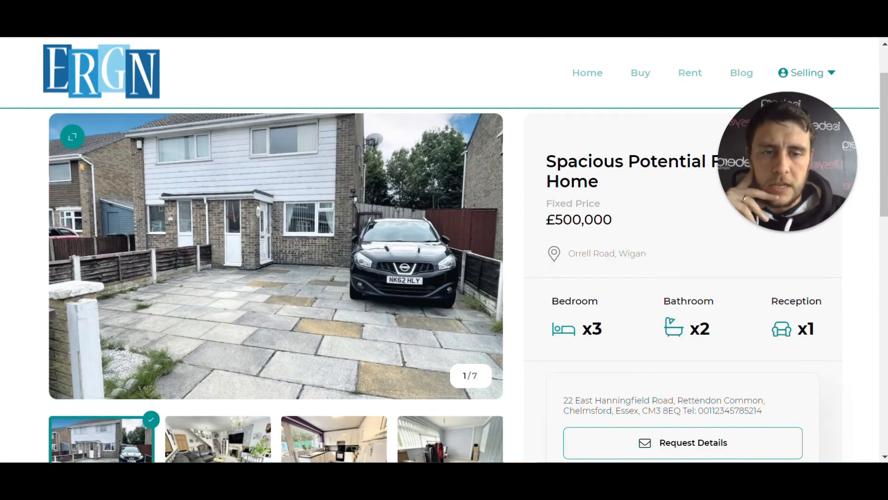
{"action": "scroll", "coordinate": [656, 284], "scroll_direction": "down", "scroll_amount": 3}
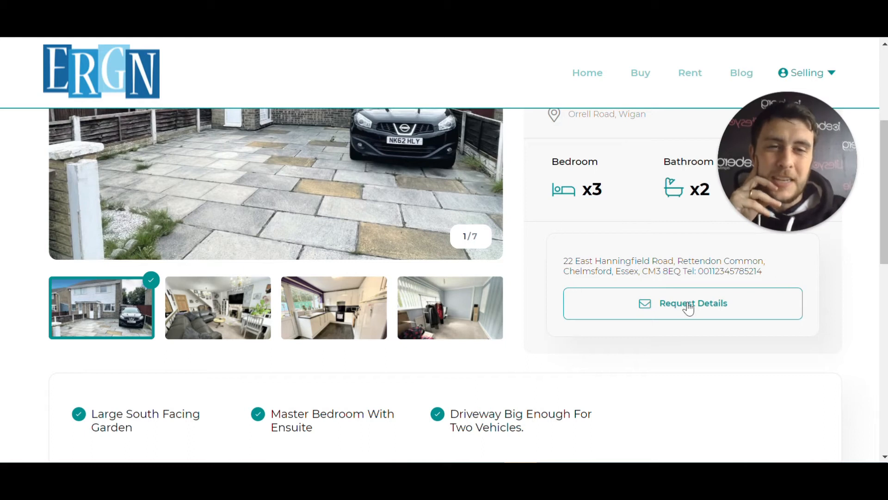
{"action": "scroll", "coordinate": [688, 308], "scroll_direction": "up", "scroll_amount": 3}
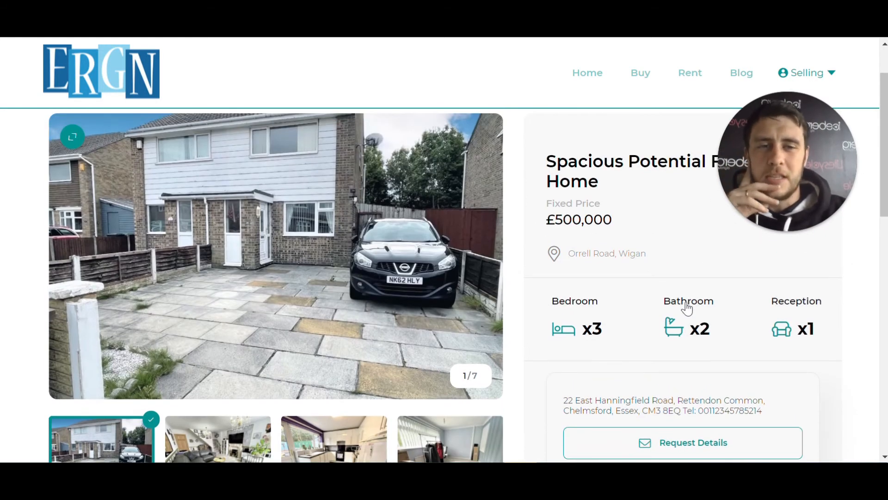
{"action": "scroll", "coordinate": [687, 307], "scroll_direction": "down", "scroll_amount": 2}
{"action": "scroll", "coordinate": [686, 307], "scroll_direction": "down", "scroll_amount": 3}
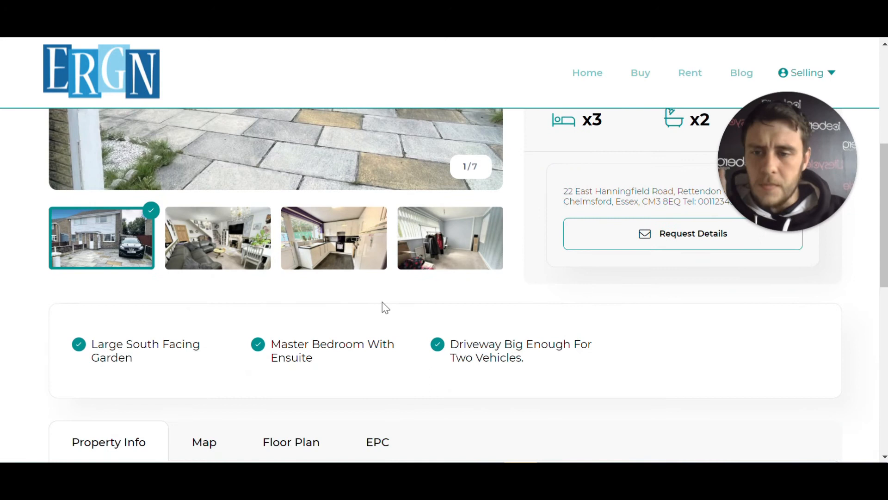
{"action": "scroll", "coordinate": [385, 304], "scroll_direction": "down", "scroll_amount": 2}
{"action": "scroll", "coordinate": [493, 308], "scroll_direction": "up", "scroll_amount": 7}
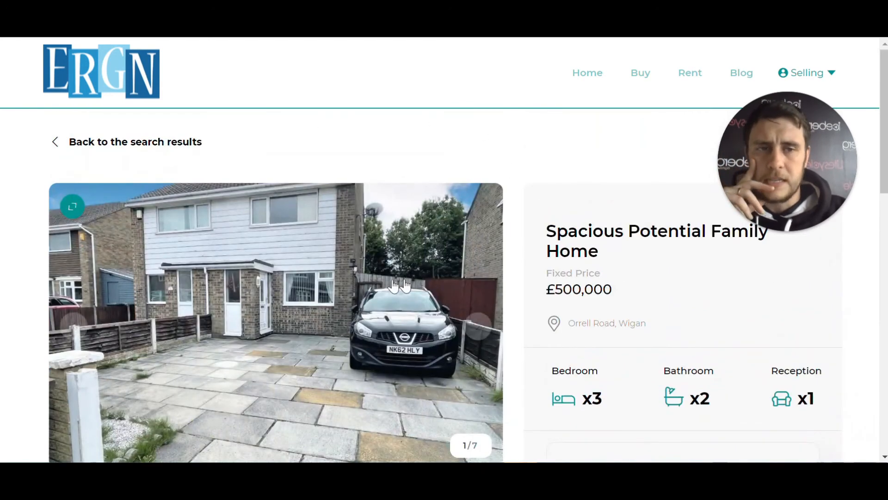
{"action": "left_click", "coordinate": [135, 142]}
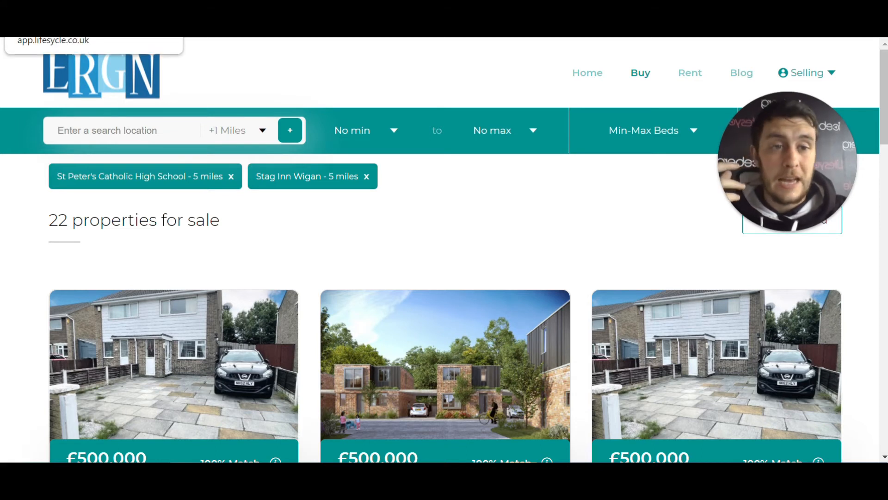
Switch to the Lifesycle CRM's property profile and show the applicants matched to the instruction
{"action": "left_click", "coordinate": [55, 18]}
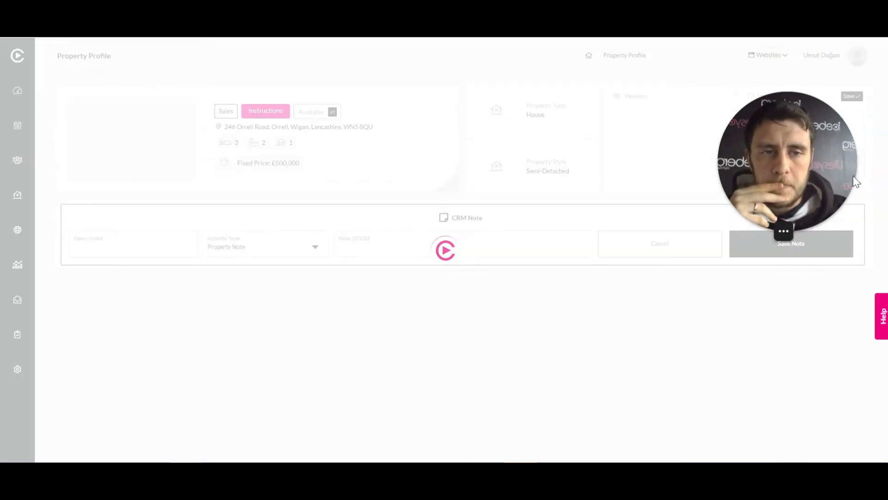
{"action": "left_click_drag", "start_coordinate": [812, 157], "coordinate": [53, 352]}
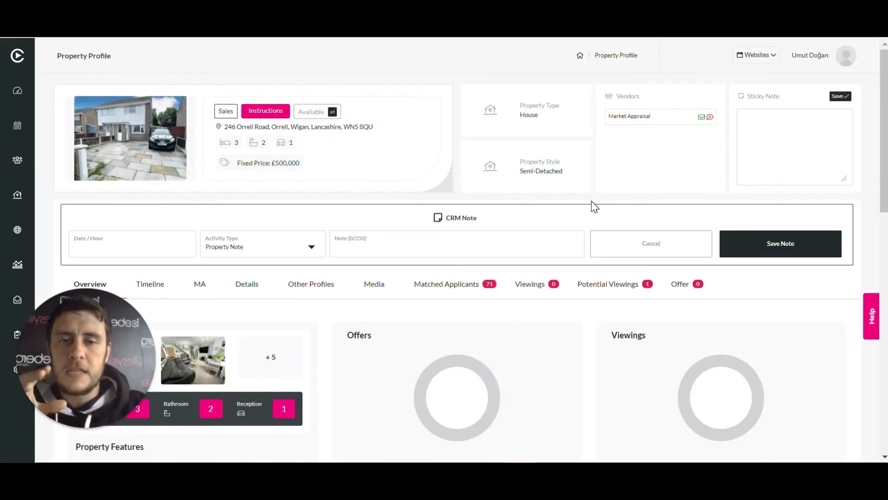
{"action": "scroll", "coordinate": [591, 207], "scroll_direction": "down", "scroll_amount": 2}
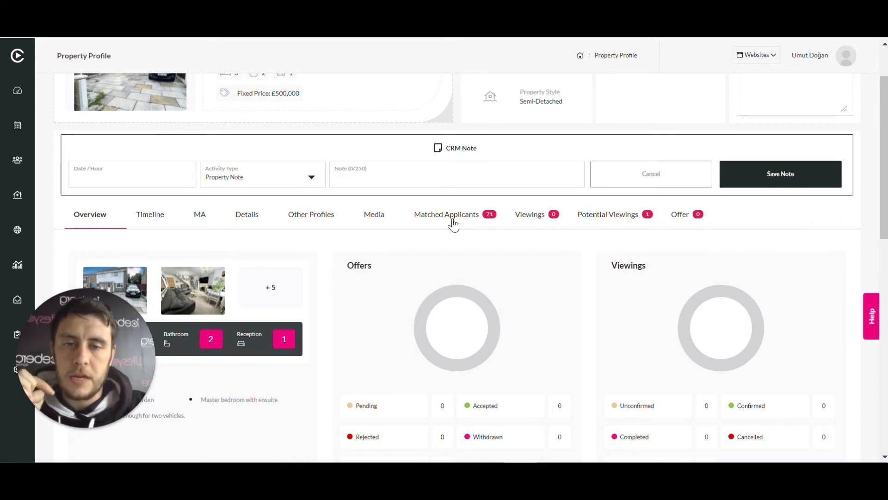
{"action": "left_click", "coordinate": [470, 219]}
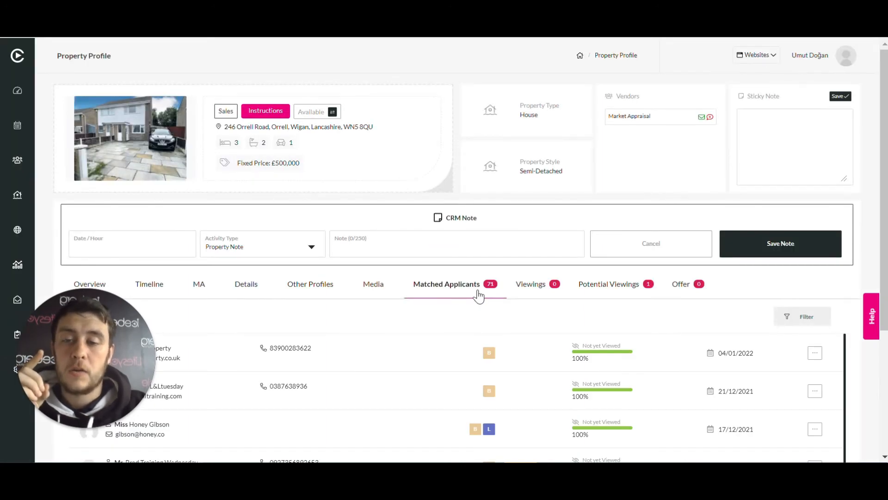
Examine the matched applicants' contact roles, viewed status, match percentages and dates
{"action": "mouse_move", "coordinate": [99, 365]}
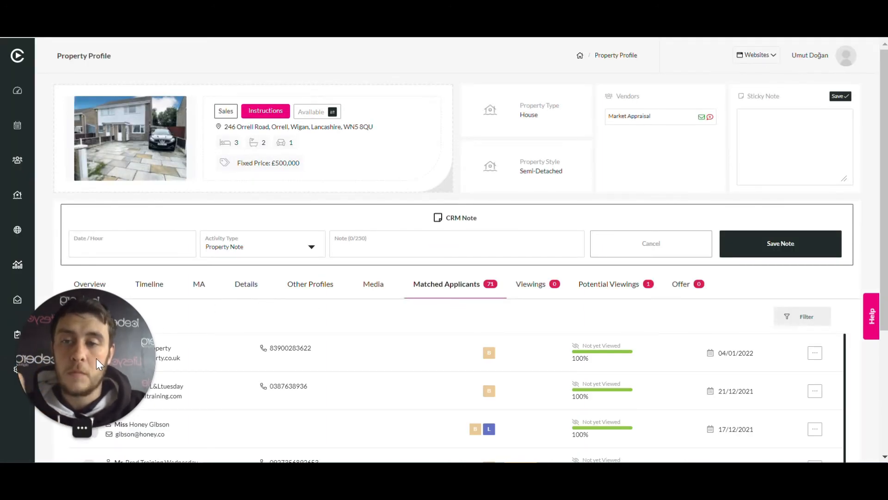
{"action": "left_click_drag", "start_coordinate": [96, 359], "coordinate": [97, 209]}
{"action": "scroll", "coordinate": [564, 351], "scroll_direction": "down", "scroll_amount": 2}
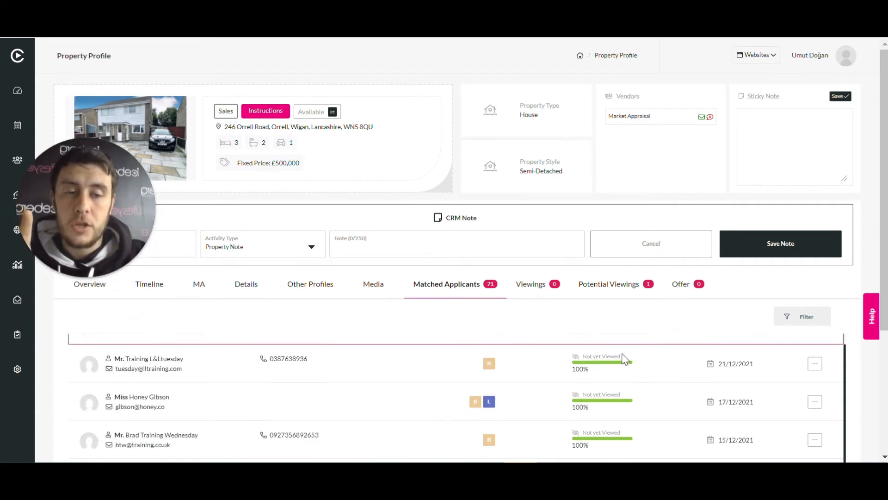
{"action": "left_click_drag", "start_coordinate": [883, 196], "coordinate": [882, 243]}
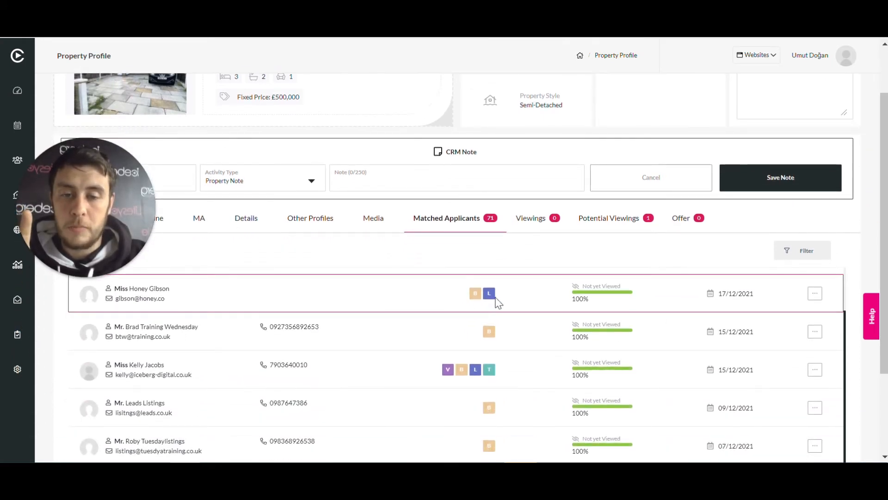
{"action": "scroll", "coordinate": [498, 301], "scroll_direction": "down", "scroll_amount": 3}
{"action": "scroll", "coordinate": [509, 377], "scroll_direction": "up", "scroll_amount": 1}
{"action": "scroll", "coordinate": [507, 391], "scroll_direction": "up", "scroll_amount": 4}
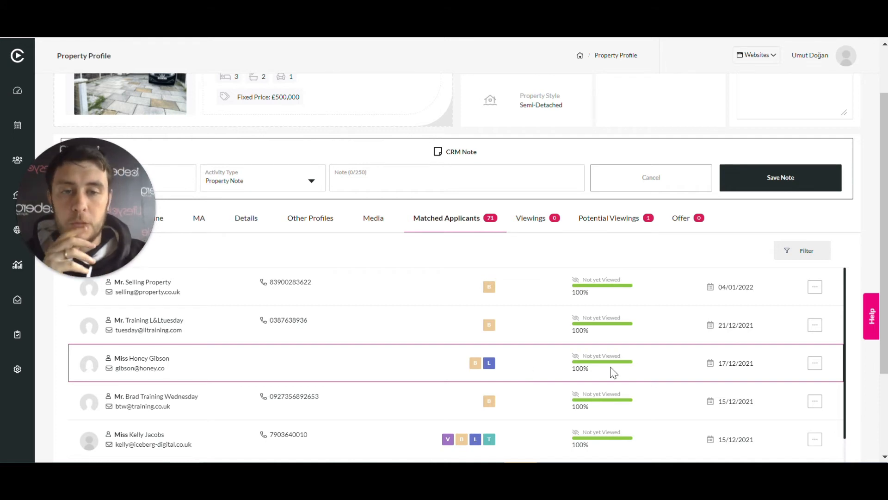
Show the property's potential viewings and open the viewing booking form for the listed applicant
{"action": "left_click", "coordinate": [609, 219]}
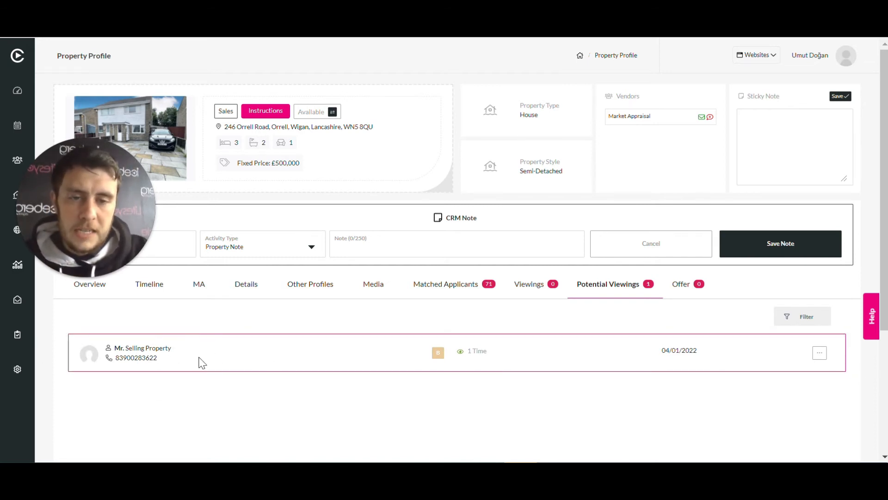
{"action": "left_click", "coordinate": [820, 354]}
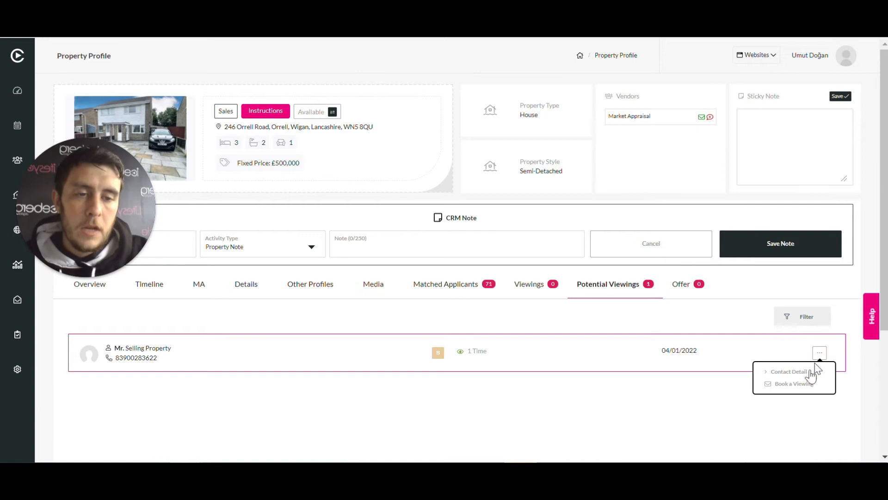
{"action": "left_click", "coordinate": [804, 384]}
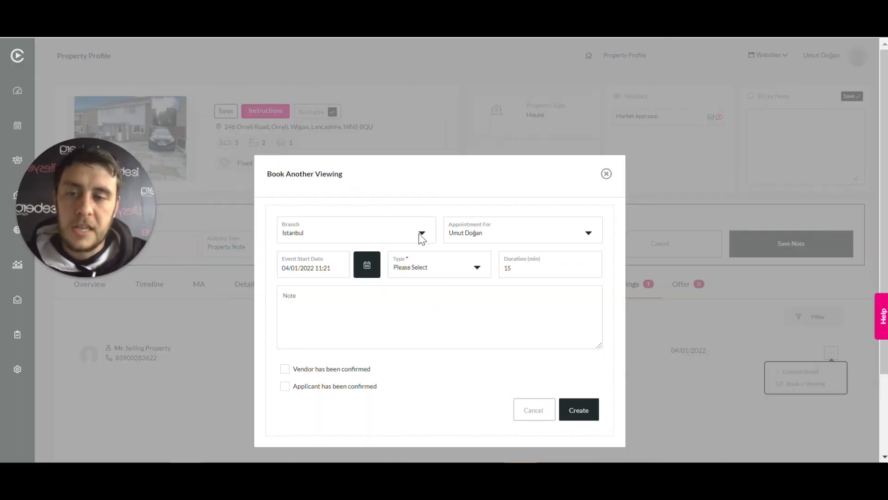
Set the viewing's event start date to 02/01/2022 and place the cursor in the note
{"action": "left_click", "coordinate": [326, 263]}
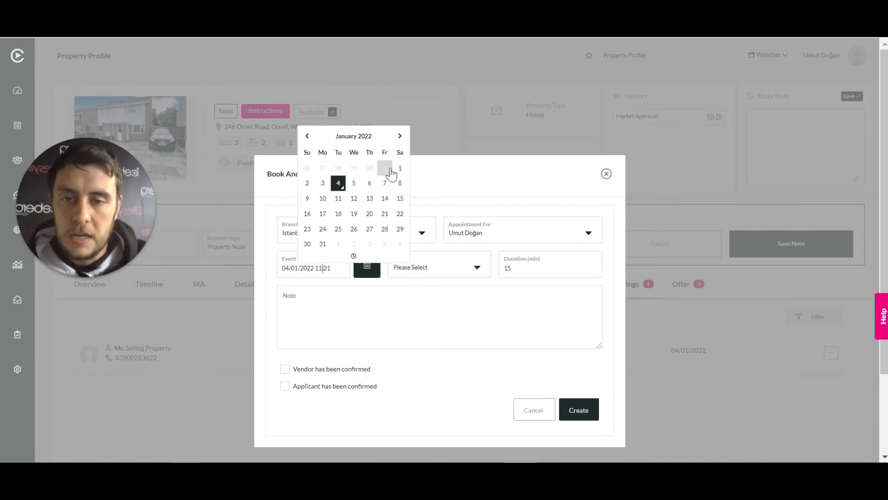
{"action": "left_click", "coordinate": [307, 183]}
{"action": "left_click", "coordinate": [413, 307]}
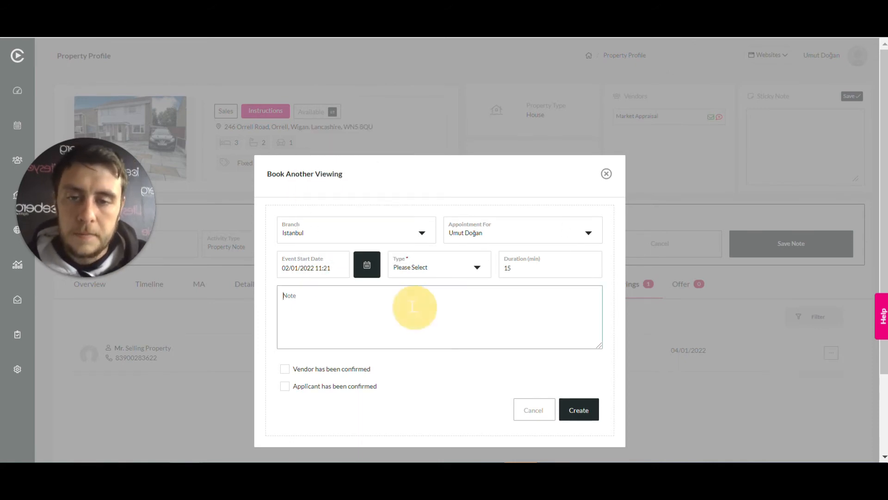
Set the viewing type to Accompanied and create the viewing
{"action": "left_click", "coordinate": [426, 268]}
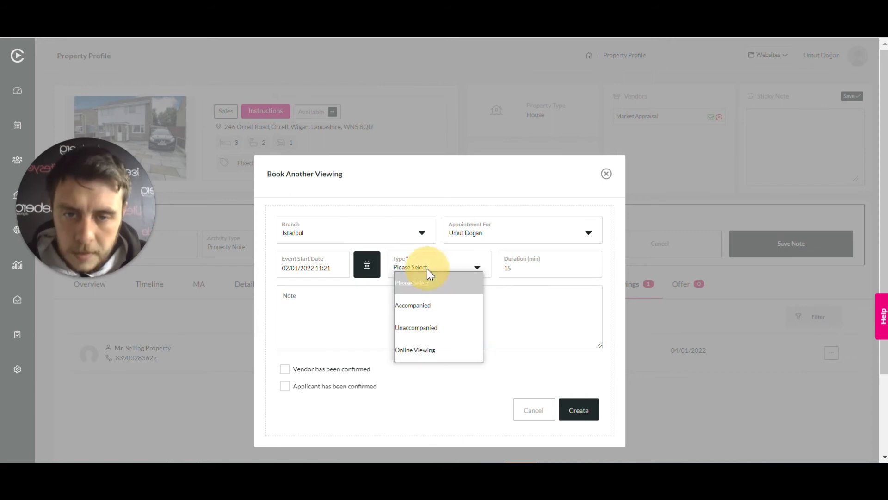
{"action": "left_click", "coordinate": [432, 306]}
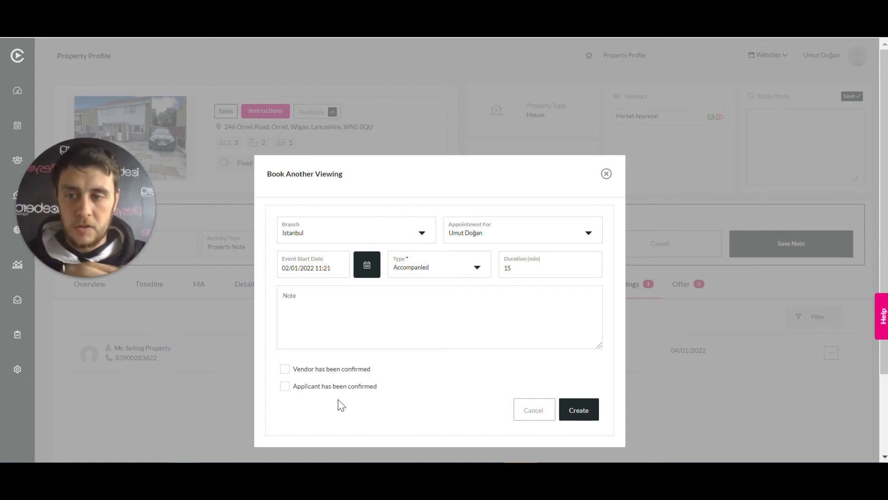
{"action": "left_click", "coordinate": [586, 414]}
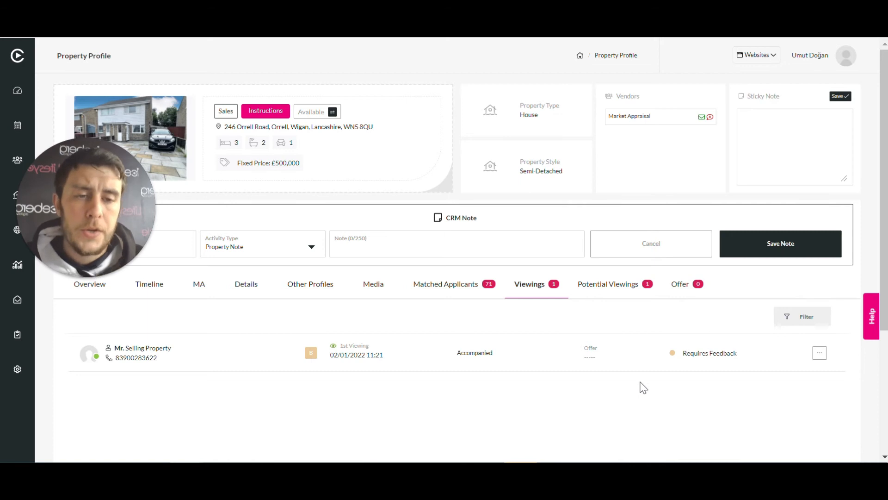
Send the booked viewing's mail confirmation to all vendors and applicants and close the e-mail and SMS results
{"action": "left_click", "coordinate": [820, 355]}
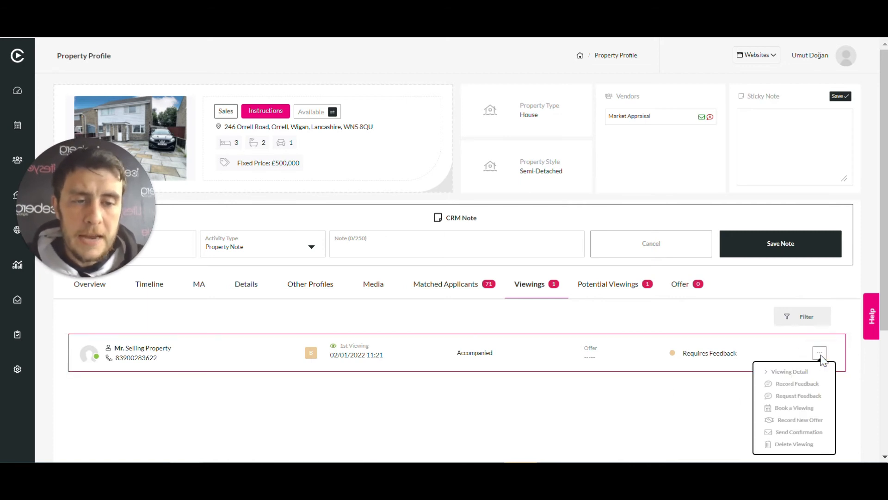
{"action": "left_click", "coordinate": [809, 433]}
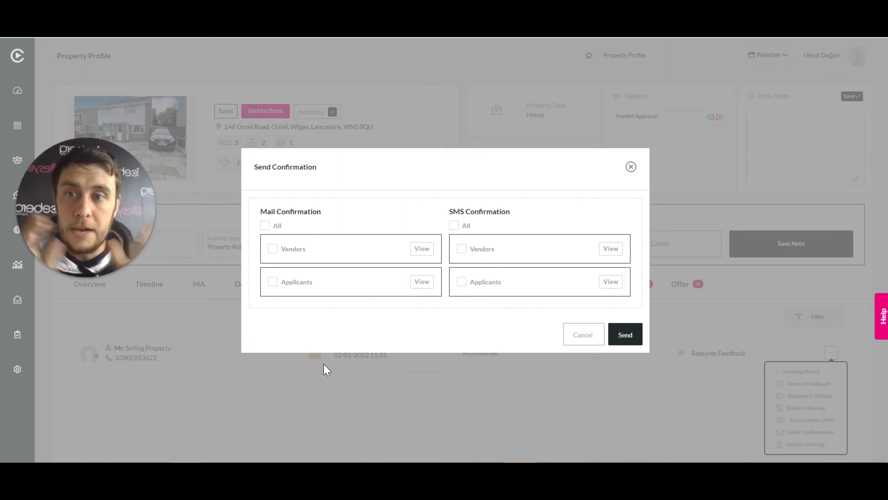
{"action": "left_click", "coordinate": [265, 226]}
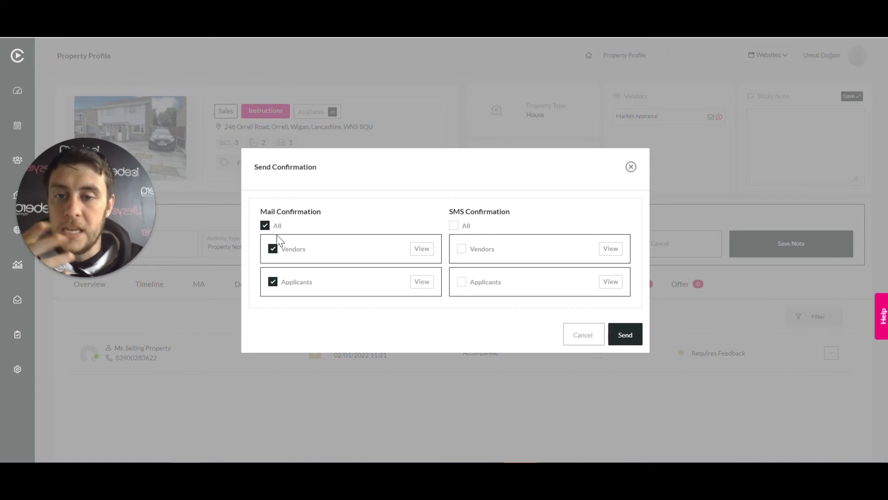
{"action": "left_click", "coordinate": [625, 337]}
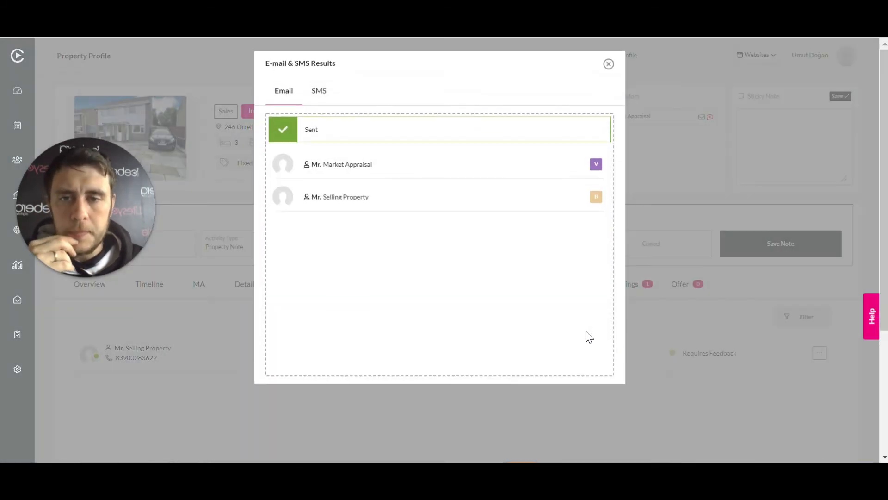
{"action": "left_click", "coordinate": [609, 64]}
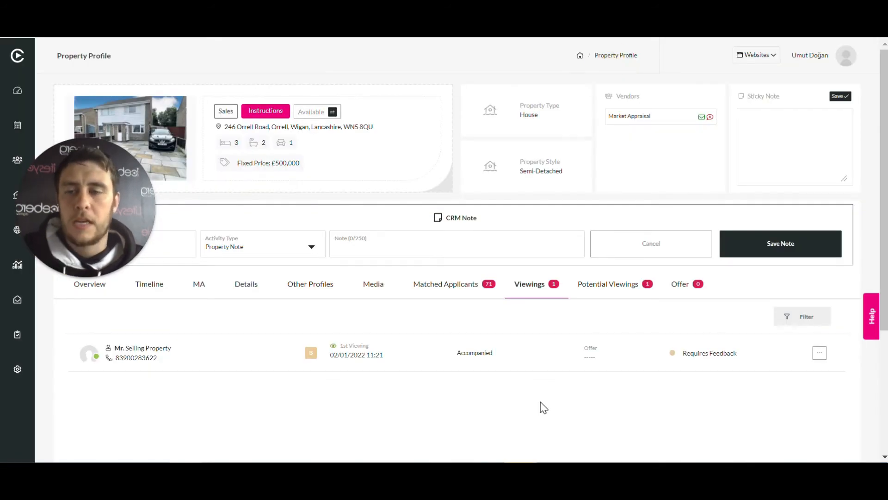
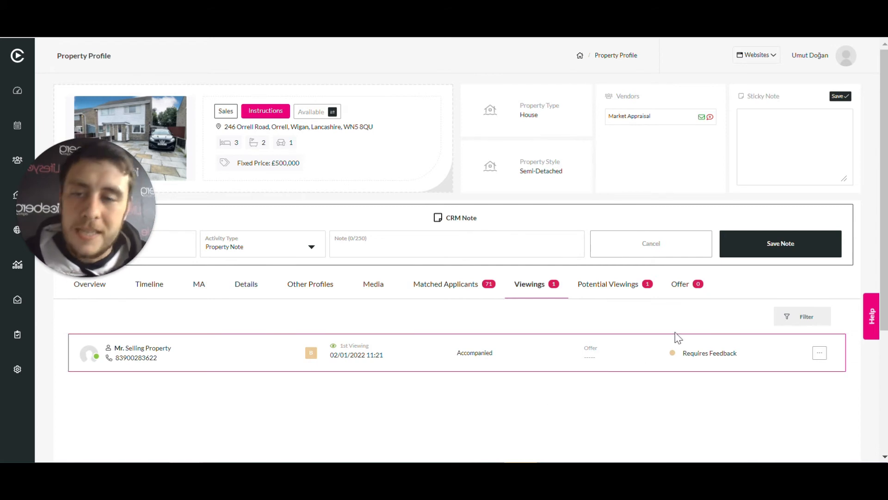
Open the feedback request e-mail for the booked viewing, read through its message and close it without sending
{"action": "left_click", "coordinate": [819, 357]}
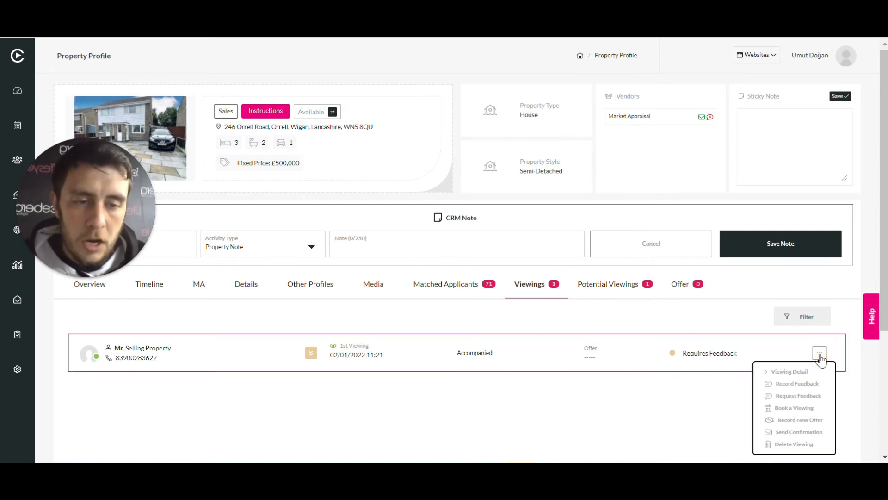
{"action": "left_click", "coordinate": [820, 397]}
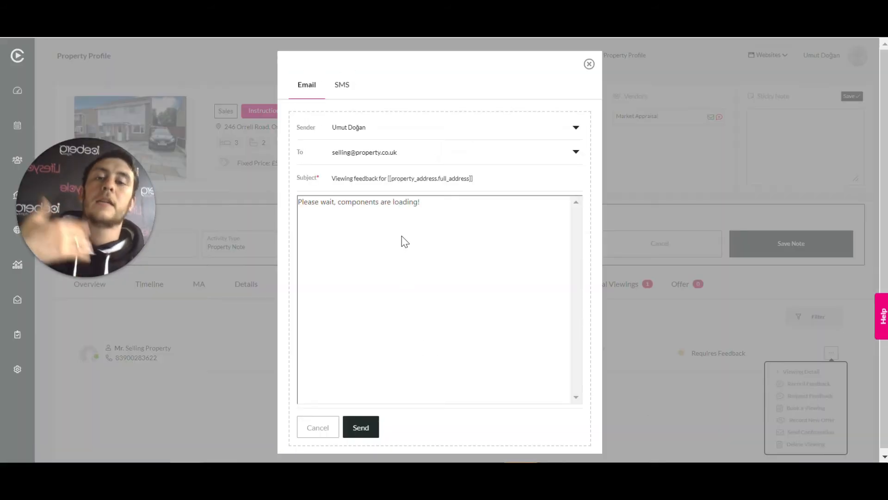
{"action": "scroll", "coordinate": [427, 308], "scroll_direction": "down", "scroll_amount": 3}
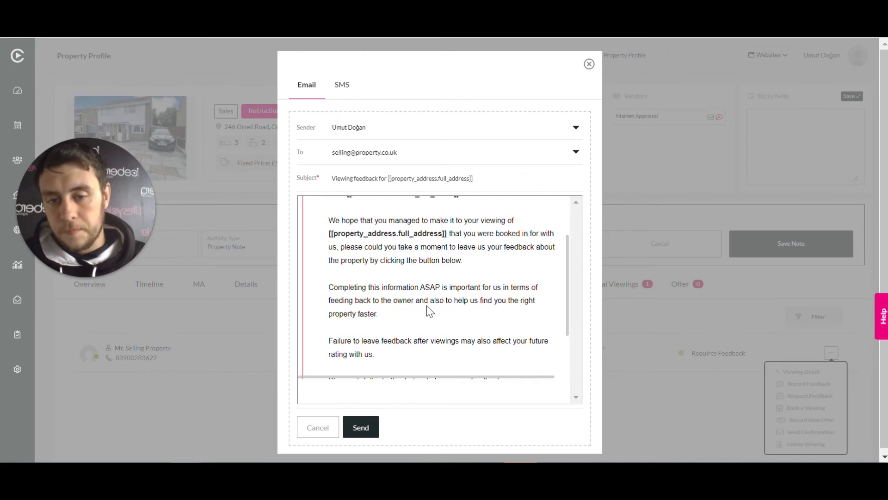
{"action": "scroll", "coordinate": [444, 341], "scroll_direction": "up", "scroll_amount": 2}
{"action": "scroll", "coordinate": [438, 340], "scroll_direction": "down", "scroll_amount": 2}
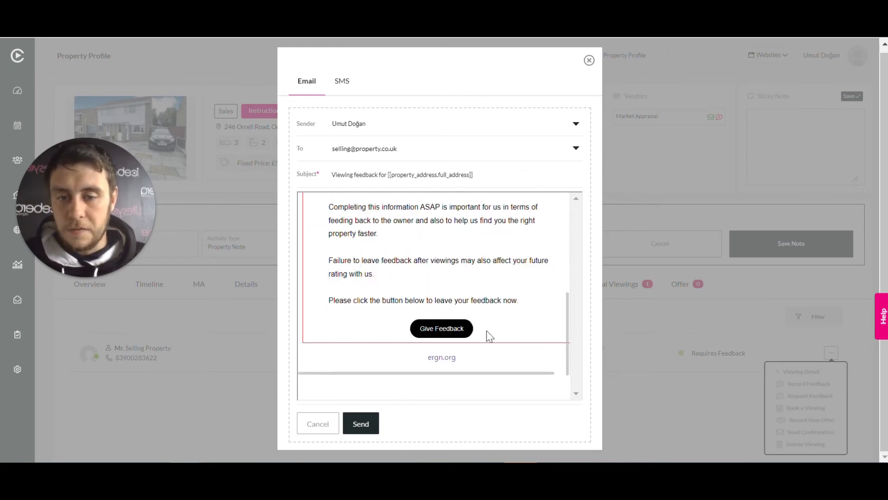
{"action": "scroll", "coordinate": [435, 289], "scroll_direction": "up", "scroll_amount": 5}
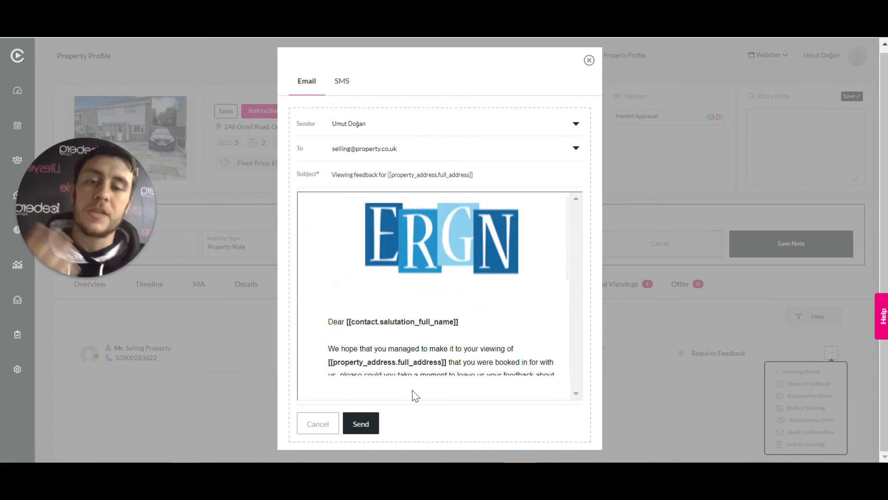
{"action": "left_click", "coordinate": [589, 62]}
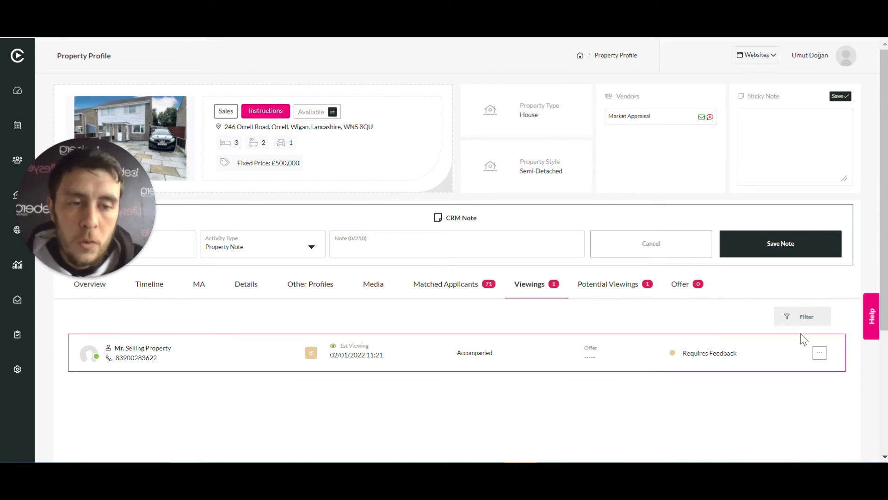
Record the viewing's feedback: Price seems fair, five stars for location and condition, No to another viewing, Yes to making an offer, and submit it
{"action": "left_click", "coordinate": [819, 354]}
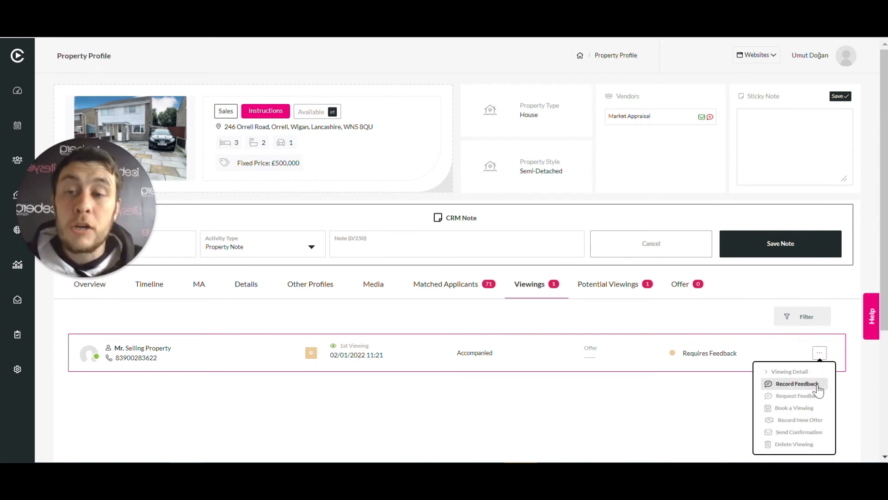
{"action": "left_click", "coordinate": [797, 383]}
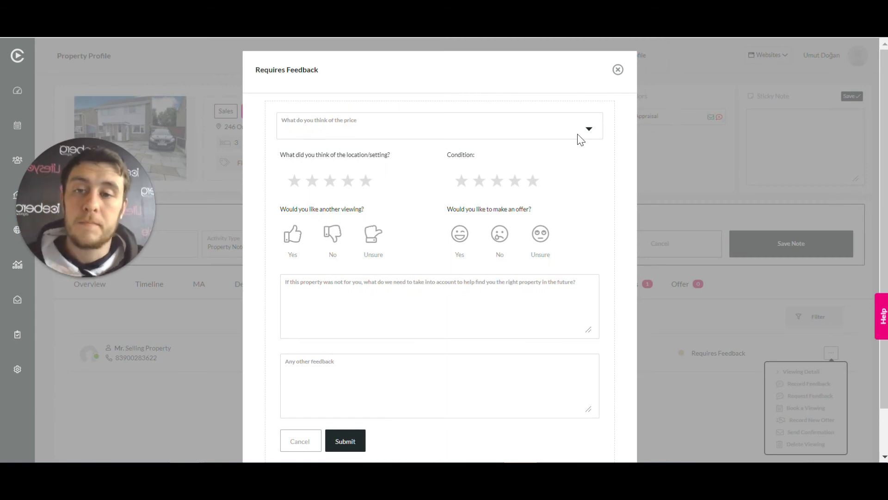
{"action": "left_click", "coordinate": [591, 130]}
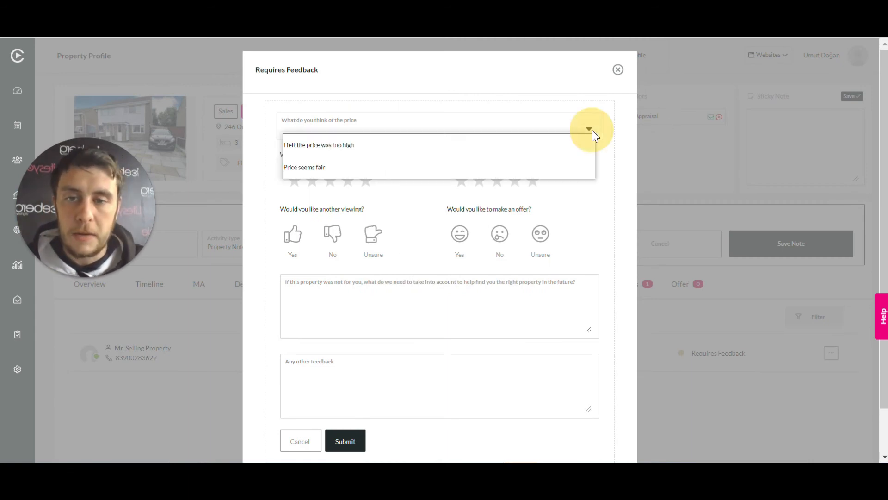
{"action": "left_click", "coordinate": [381, 167]}
{"action": "left_click", "coordinate": [365, 181]}
{"action": "left_click", "coordinate": [533, 181]}
{"action": "left_click", "coordinate": [333, 233]}
{"action": "left_click", "coordinate": [459, 234]}
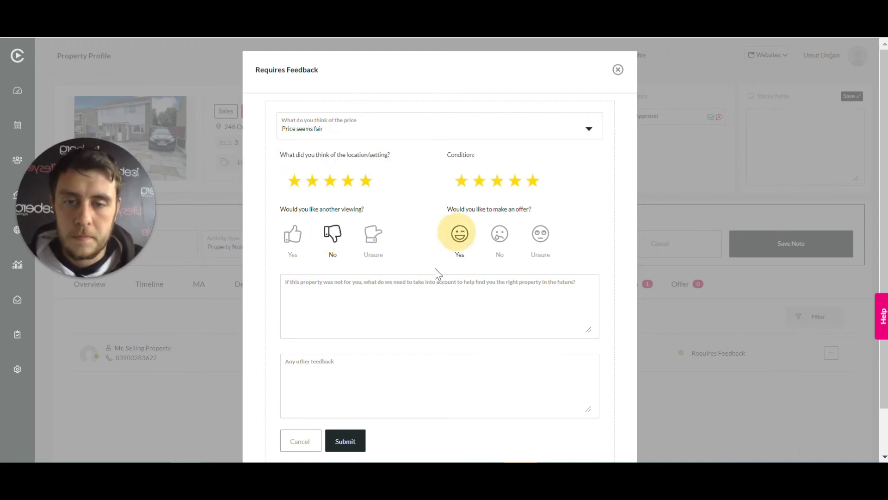
{"action": "left_click", "coordinate": [355, 444]}
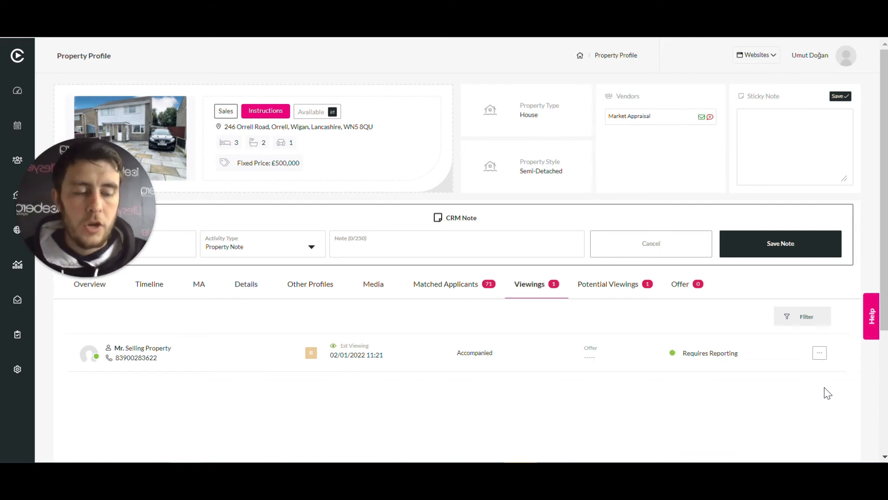
Report the feedback to the vendor by e-mail, replacing the feedback placeholder with "cijwenfoiefjwoefwek", and close the SMS message without sending it
{"action": "left_click", "coordinate": [820, 353]}
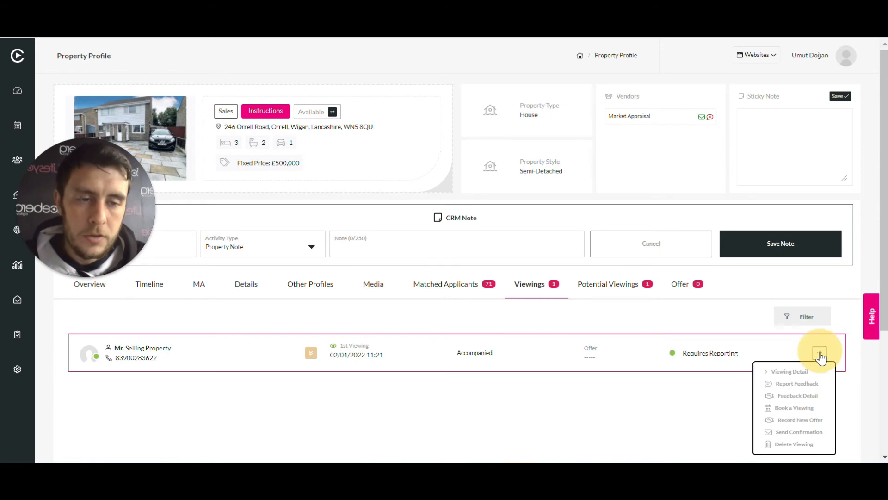
{"action": "left_click", "coordinate": [816, 389]}
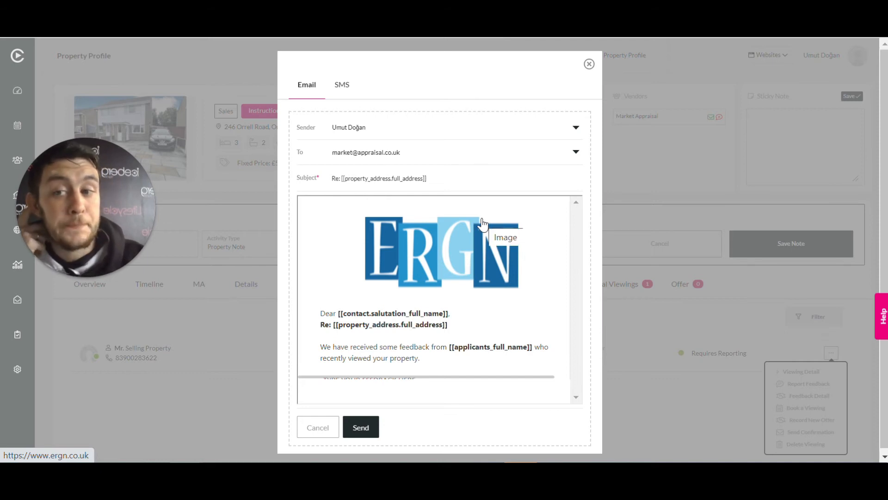
{"action": "scroll", "coordinate": [482, 224], "scroll_direction": "down", "scroll_amount": 1}
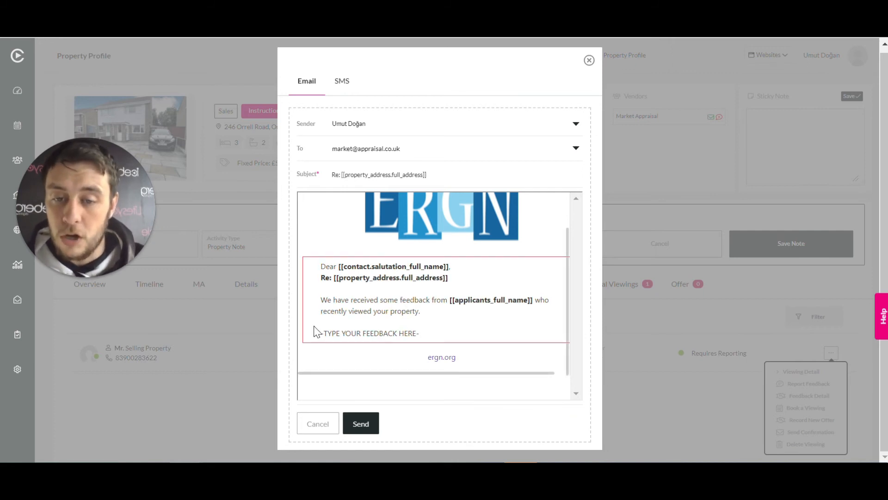
{"action": "left_click", "coordinate": [414, 337]}
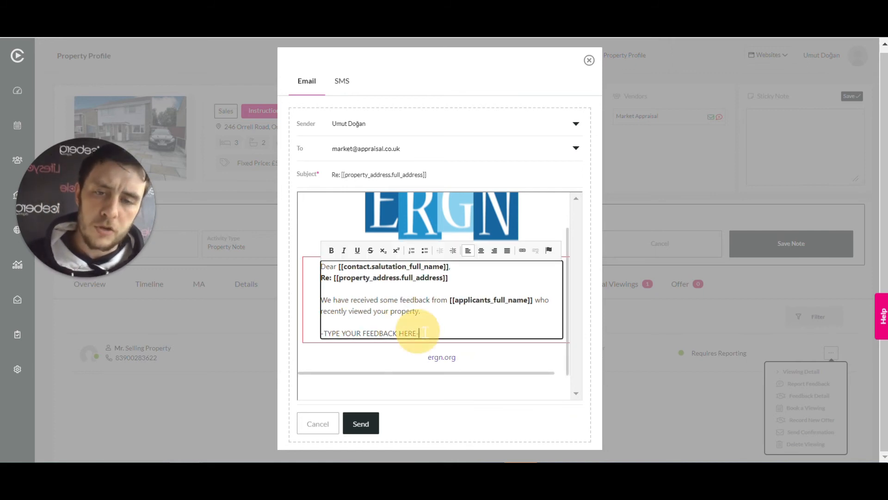
{"action": "key", "text": "BackSpace"}
{"action": "key", "text": "BackSpace"}
{"action": "key", "text": "BackSpace"}
{"action": "key", "text": "BackSpace"}
{"action": "key", "text": "BackSpace"}
{"action": "key", "text": "BackSpace"}
{"action": "key", "text": "BackSpace"}
{"action": "key", "text": "BackSpace"}
{"action": "key", "text": "BackSpace"}
{"action": "key", "text": "BackSpace"}
{"action": "key", "text": "BackSpace"}
{"action": "key", "text": "BackSpace"}
{"action": "key", "text": "BackSpace"}
{"action": "key", "text": "BackSpace"}
{"action": "key", "text": "BackSpace"}
{"action": "key", "text": "BackSpace"}
{"action": "key", "text": "BackSpace"}
{"action": "key", "text": "BackSpace"}
{"action": "key", "text": "BackSpace"}
{"action": "key", "text": "BackSpace"}
{"action": "key", "text": "BackSpace"}
{"action": "key", "text": "BackSpace"}
{"action": "key", "text": "BackSpace"}
{"action": "key", "text": "BackSpace"}
{"action": "key", "text": "BackSpace"}
{"action": "type", "text": "cijwenfoiefjwoefwek"}
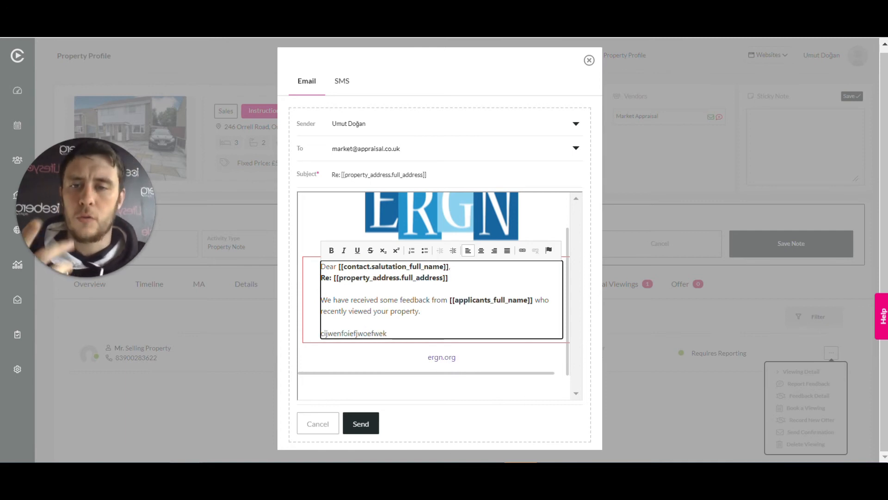
{"action": "left_click", "coordinate": [361, 423]}
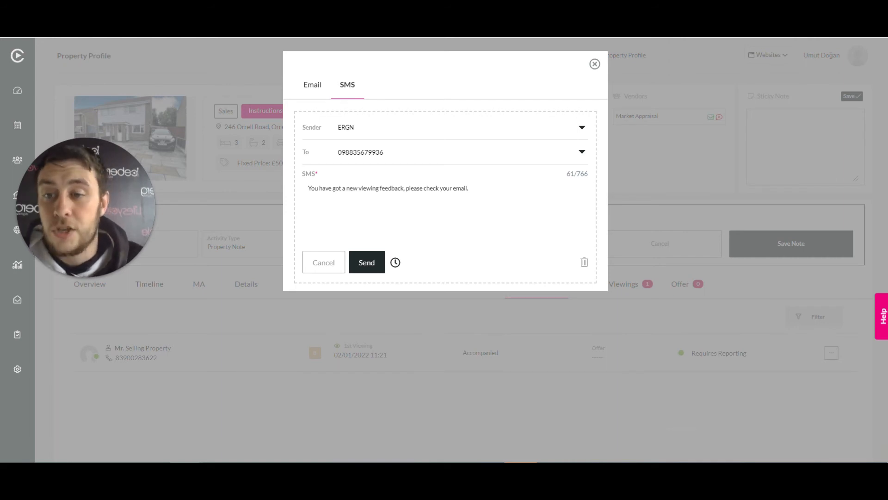
{"action": "left_click", "coordinate": [595, 64]}
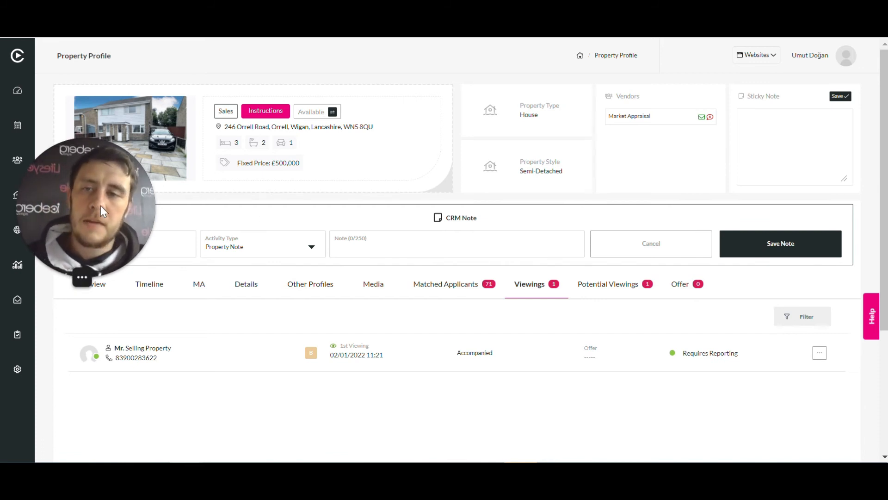
Show the Operations list of viewings awaiting feedback and check the feedback actions offered for the first two viewings
{"action": "left_click_drag", "start_coordinate": [98, 210], "coordinate": [131, 374]}
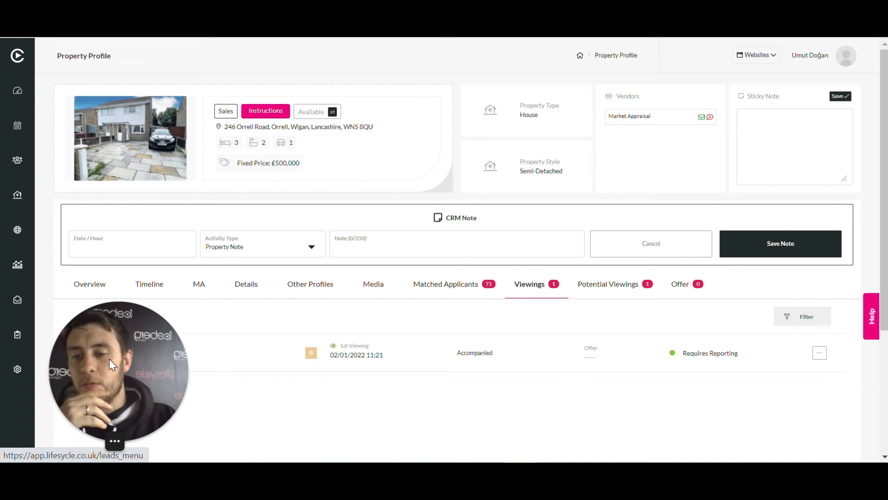
{"action": "left_click", "coordinate": [19, 335]}
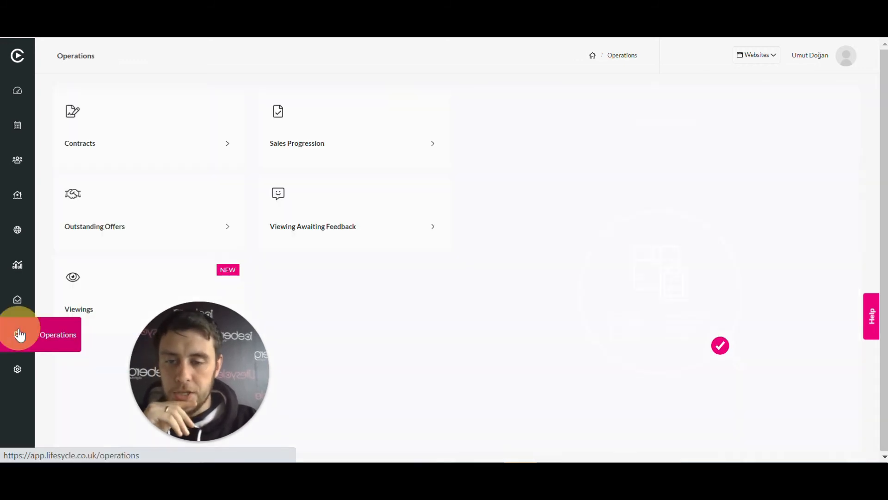
{"action": "left_click_drag", "start_coordinate": [201, 360], "coordinate": [350, 360]}
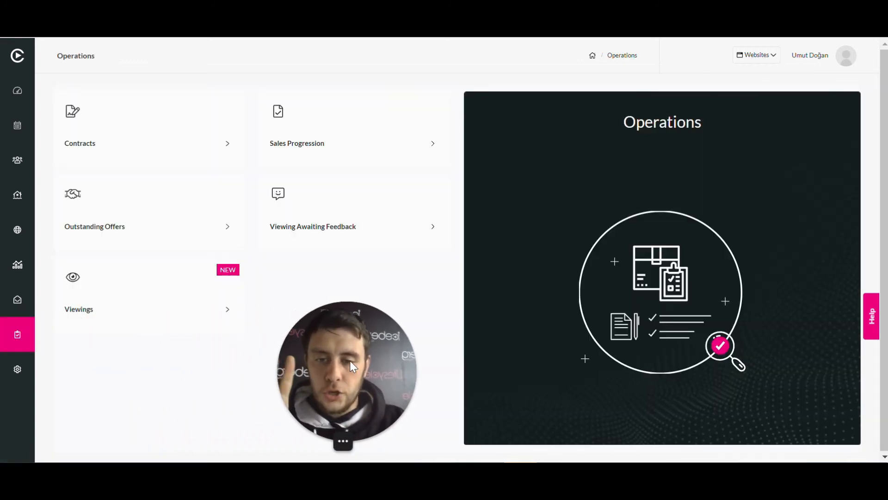
{"action": "left_click", "coordinate": [346, 215]}
{"action": "left_click_drag", "start_coordinate": [345, 364], "coordinate": [63, 356]}
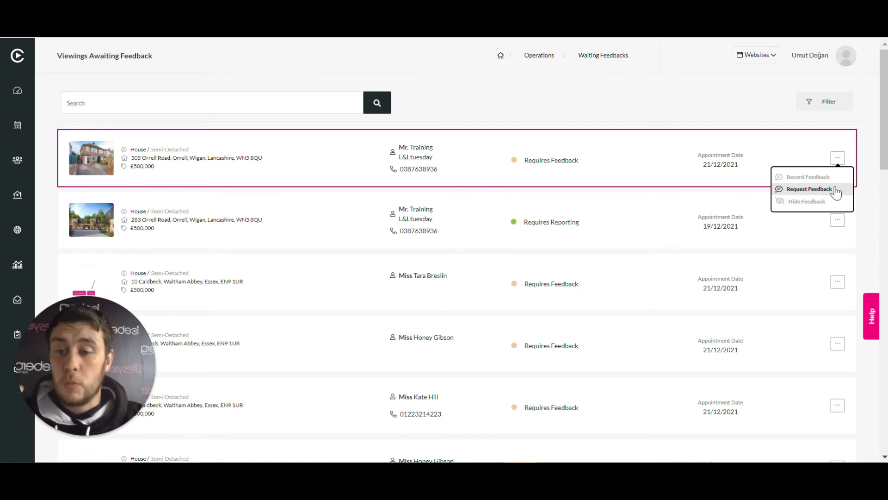
{"action": "left_click", "coordinate": [725, 99]}
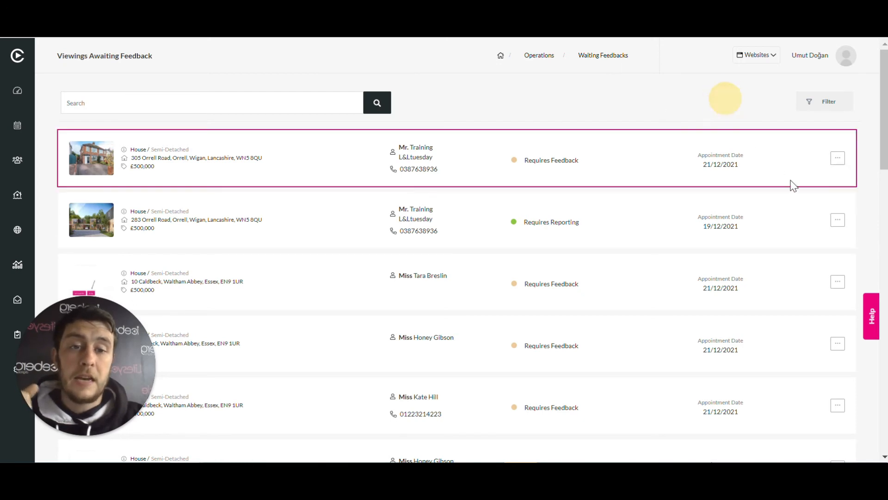
{"action": "left_click", "coordinate": [839, 224]}
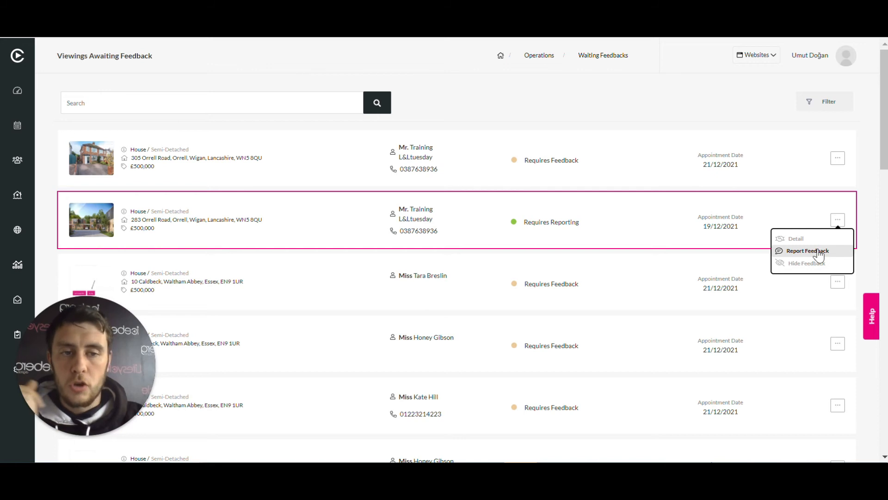
{"action": "left_click", "coordinate": [838, 221]}
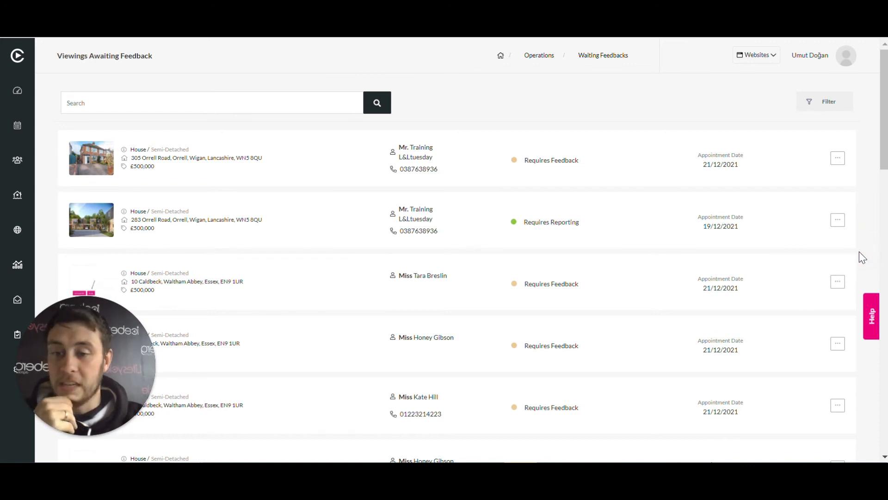
Return to Operations, show the list of all viewings and check the actions for the first viewing
{"action": "mouse_move", "coordinate": [116, 407]}
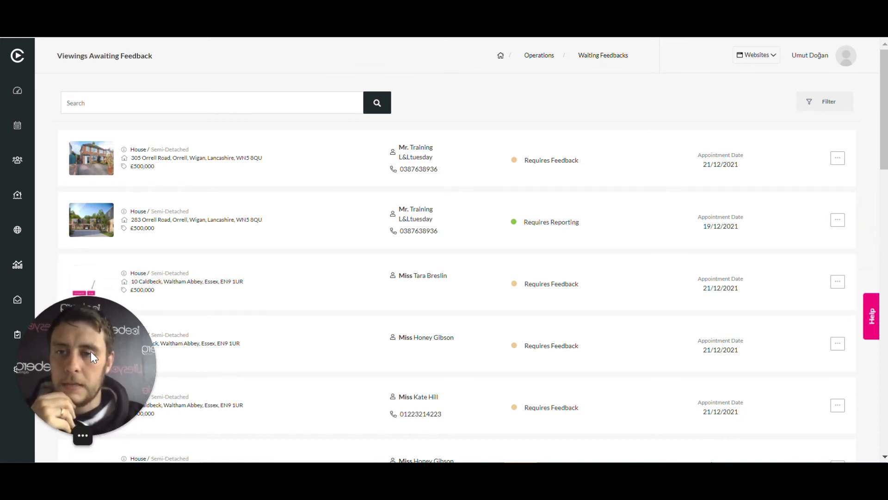
{"action": "left_click_drag", "start_coordinate": [90, 351], "coordinate": [220, 349]}
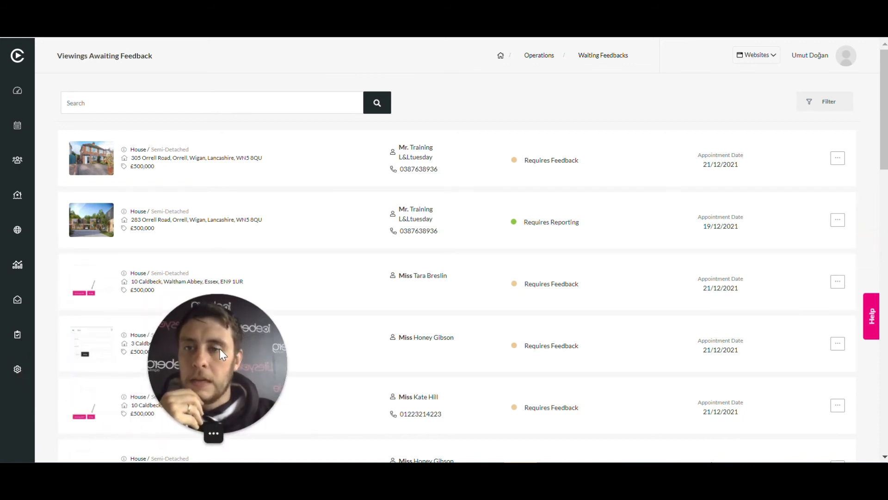
{"action": "left_click", "coordinate": [16, 342]}
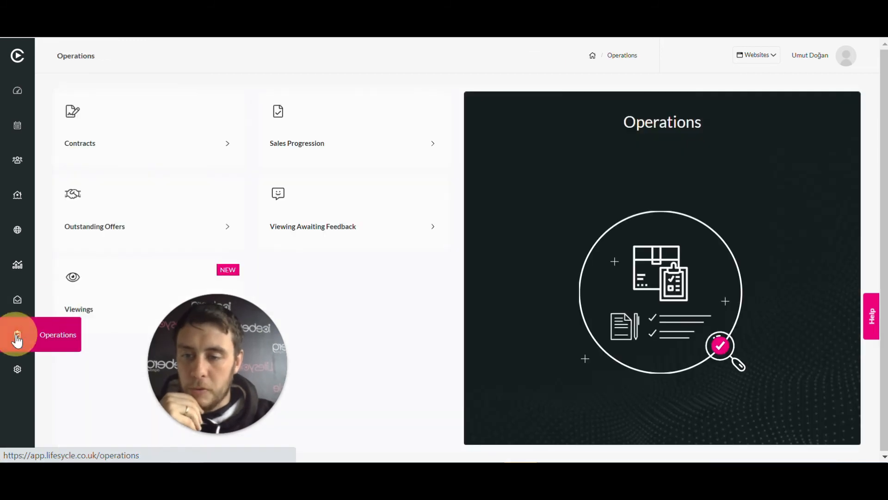
{"action": "left_click", "coordinate": [109, 292]}
{"action": "left_click_drag", "start_coordinate": [229, 377], "coordinate": [74, 371]}
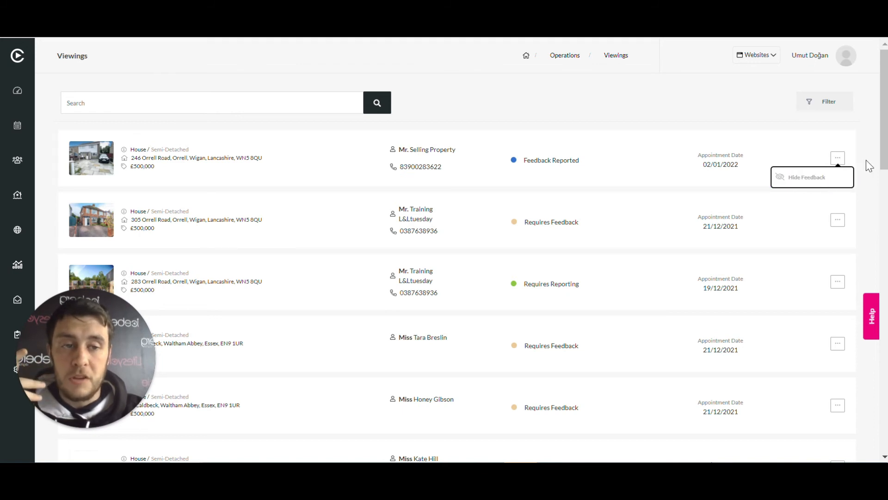
Check the actions offered for the second and third viewings and look through the rest of the viewings list
{"action": "left_click", "coordinate": [839, 225]}
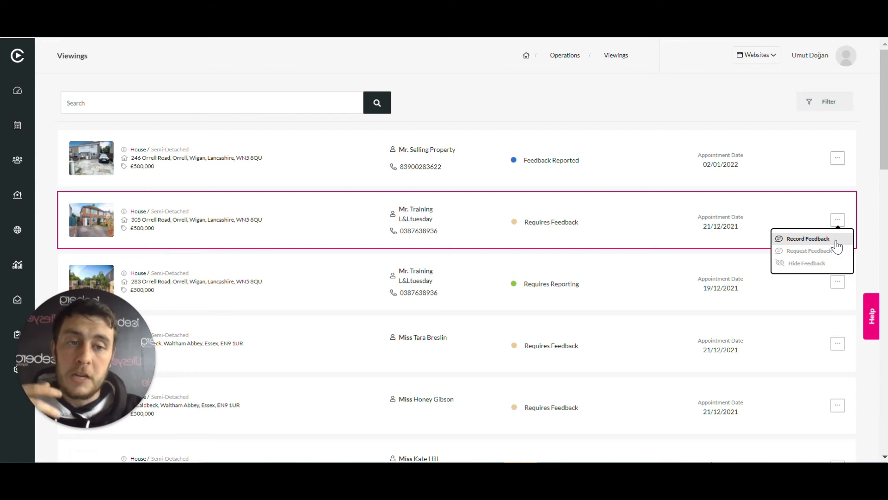
{"action": "left_click", "coordinate": [869, 253]}
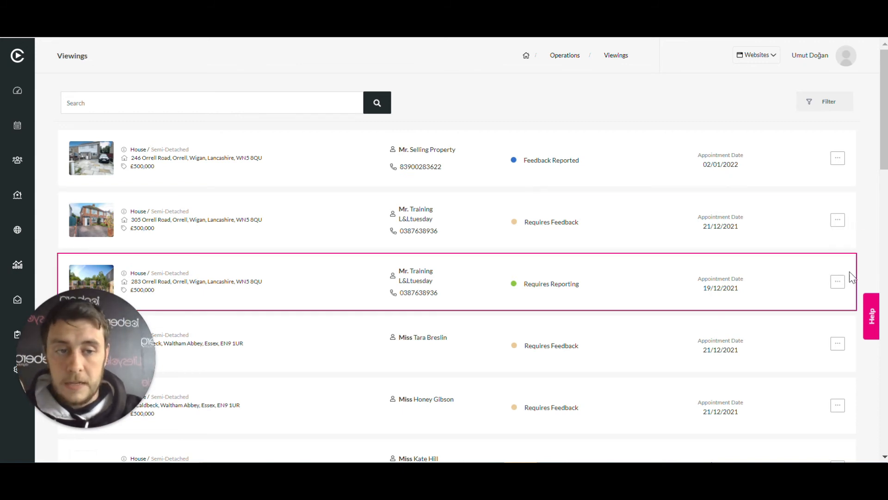
{"action": "left_click", "coordinate": [837, 283]}
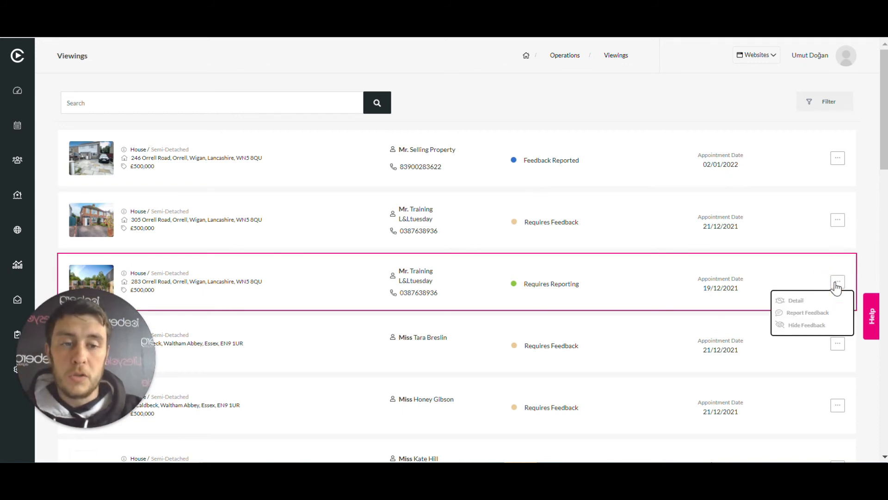
{"action": "left_click", "coordinate": [869, 246]}
{"action": "scroll", "coordinate": [763, 250], "scroll_direction": "down", "scroll_amount": 5}
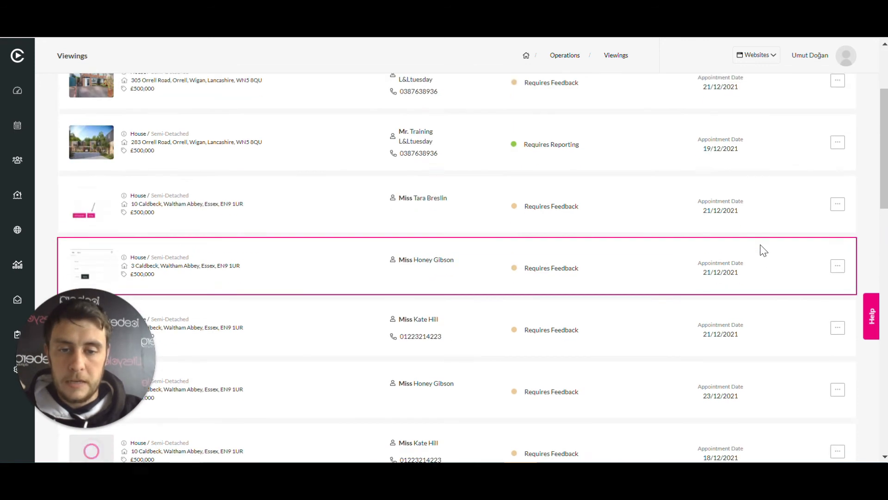
{"action": "scroll", "coordinate": [764, 250], "scroll_direction": "down", "scroll_amount": 10}
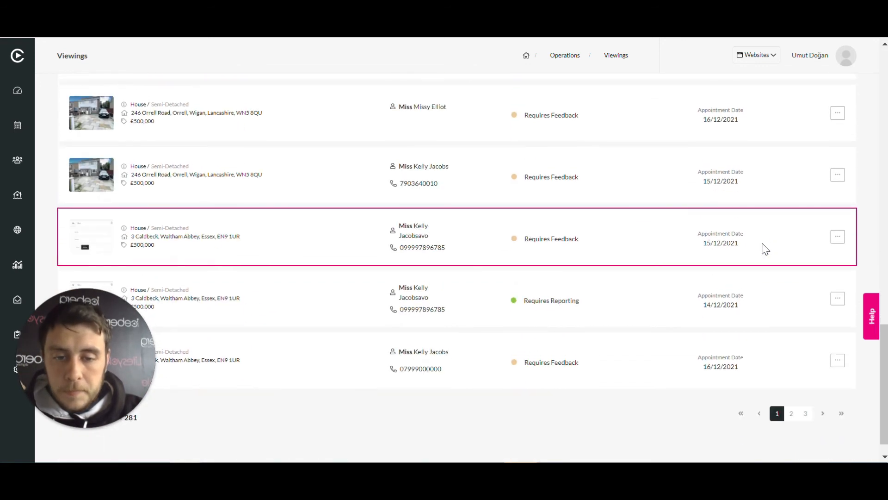
{"action": "scroll", "coordinate": [618, 322], "scroll_direction": "up", "scroll_amount": 15}
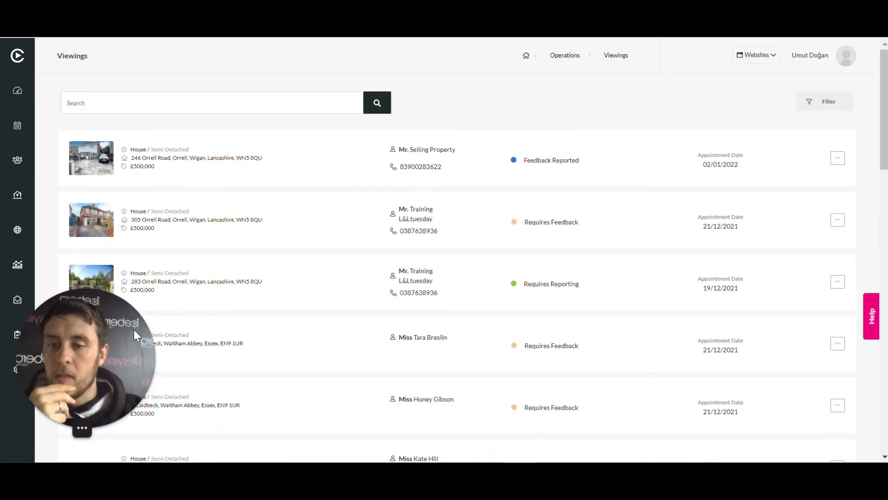
Open the property profile of the first viewing in the list and show that property's viewings
{"action": "left_click_drag", "start_coordinate": [87, 357], "coordinate": [224, 351]}
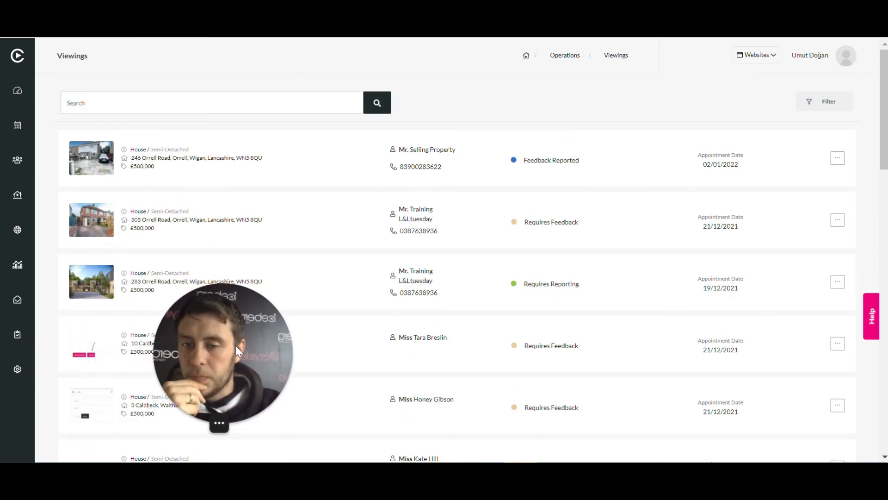
{"action": "left_click", "coordinate": [98, 160]}
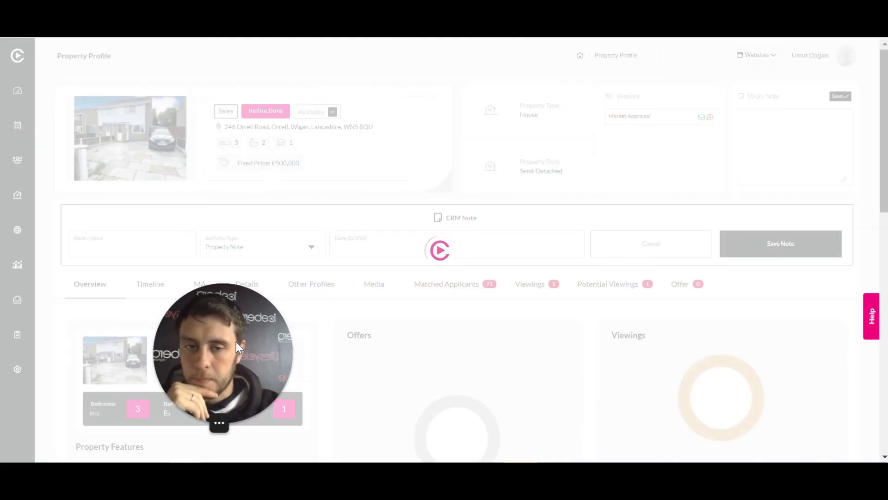
{"action": "left_click_drag", "start_coordinate": [236, 341], "coordinate": [73, 344]}
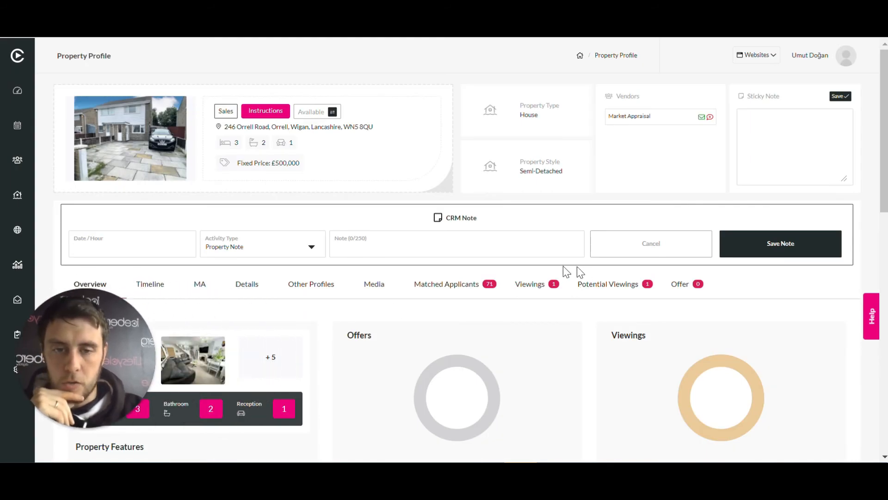
{"action": "left_click", "coordinate": [536, 287]}
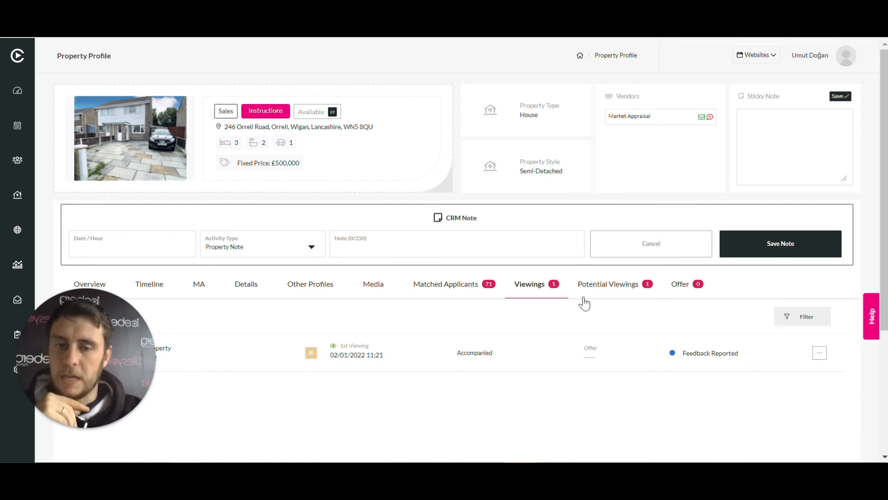
Record a new offer of £510,000 from the buyer's viewing, set it as Proceedable and save it without a note
{"action": "scroll", "coordinate": [589, 299], "scroll_direction": "down", "scroll_amount": 3}
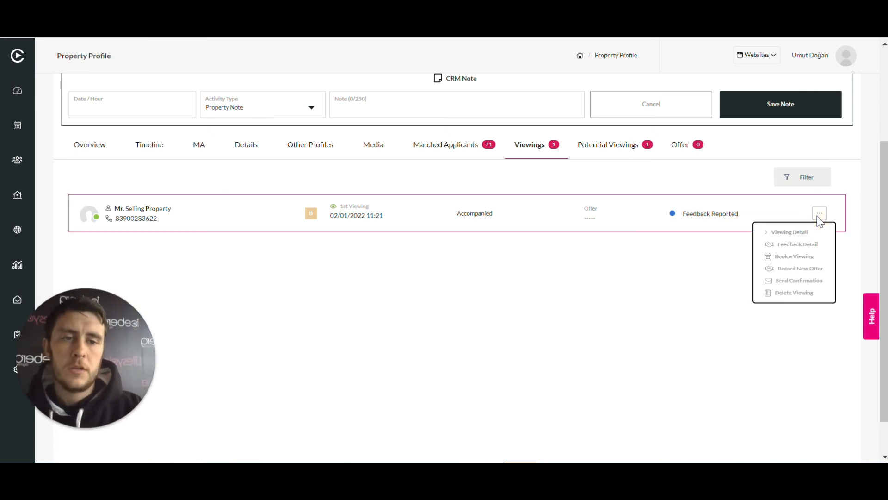
{"action": "left_click", "coordinate": [809, 270]}
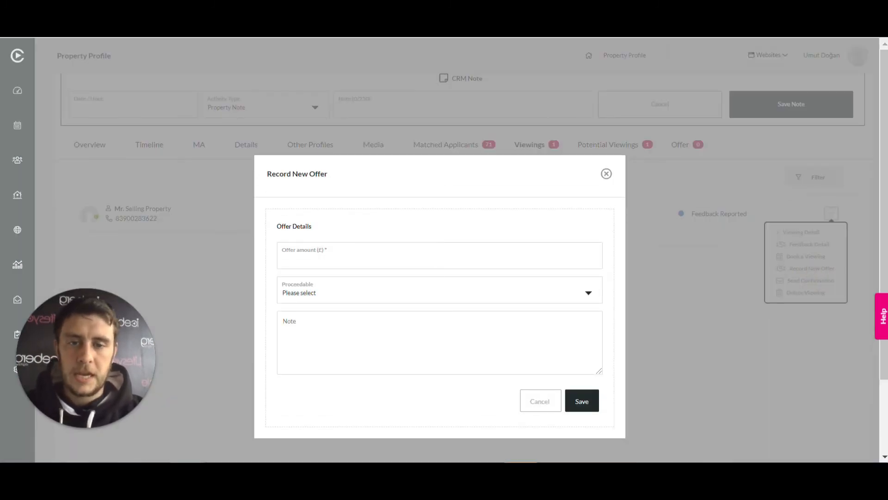
{"action": "left_click", "coordinate": [358, 282]}
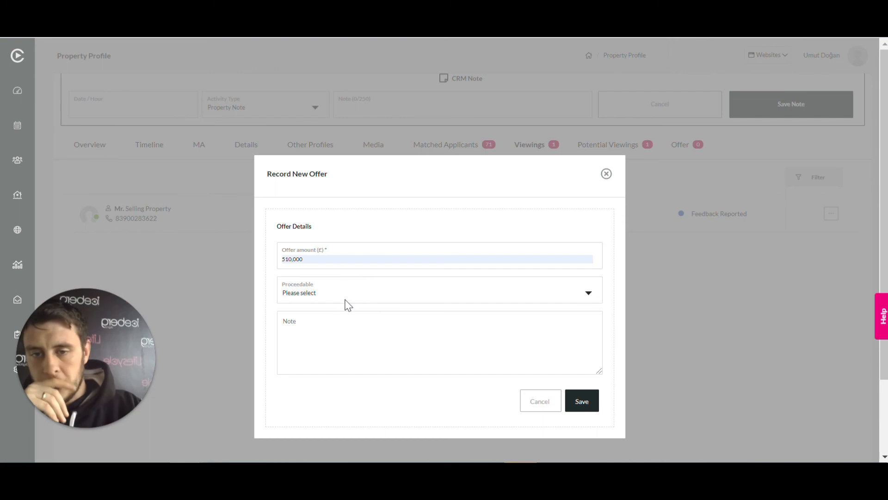
{"action": "left_click", "coordinate": [326, 296]}
{"action": "left_click", "coordinate": [327, 331]}
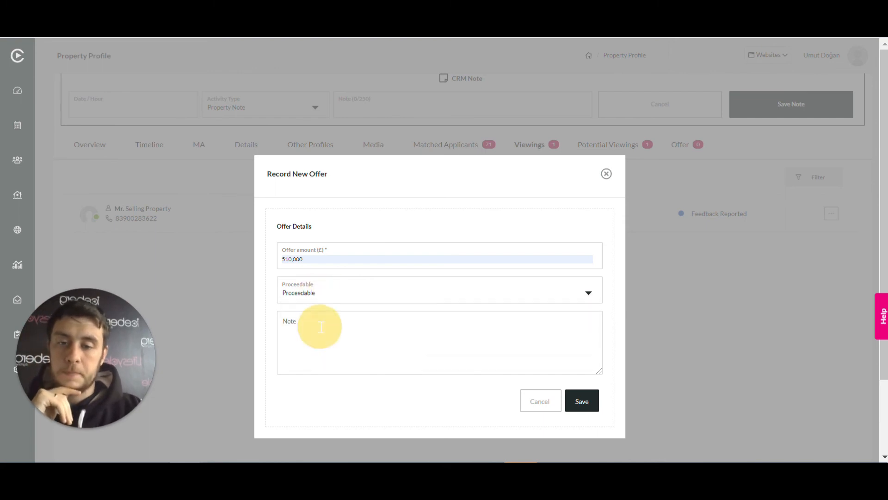
{"action": "left_click", "coordinate": [582, 401]}
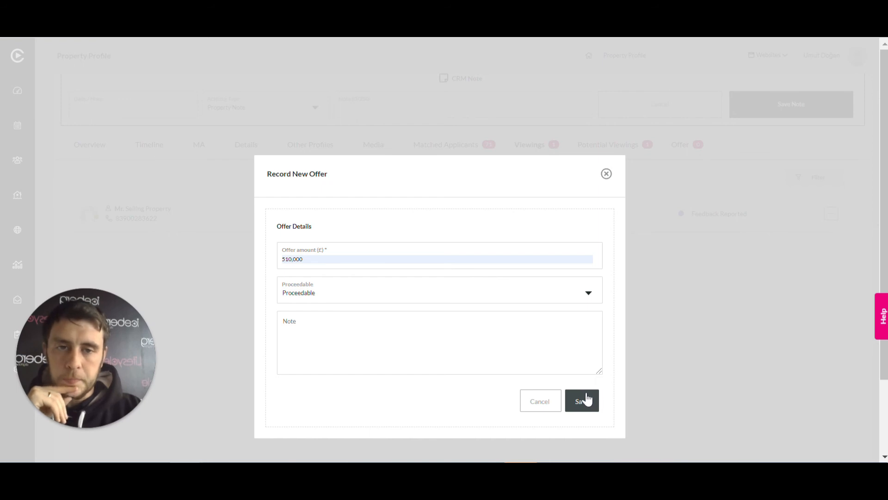
{"action": "left_click", "coordinate": [588, 402]}
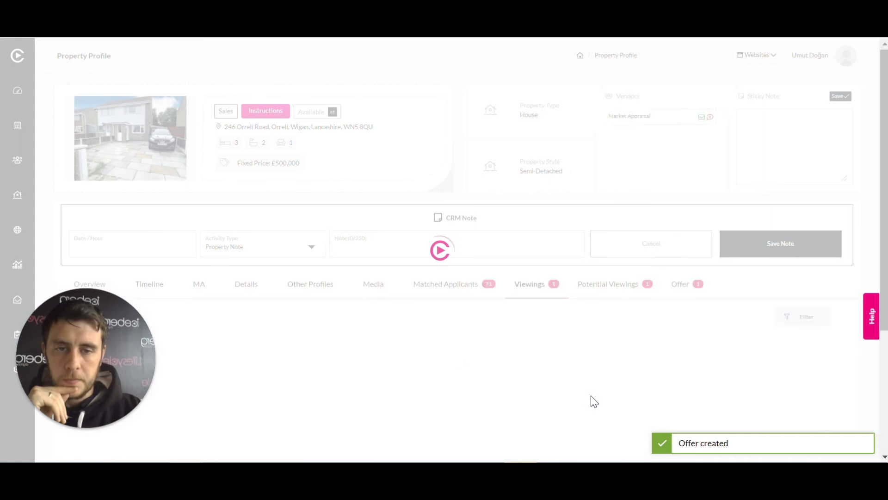
Open the details of the pending offer among the property's offers and save the decision as Offer Accepted
{"action": "left_click", "coordinate": [676, 293]}
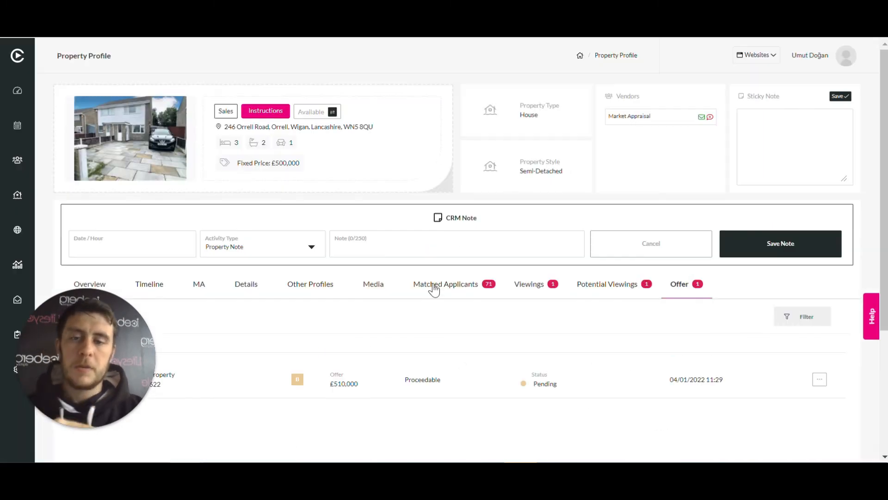
{"action": "scroll", "coordinate": [509, 266], "scroll_direction": "down", "scroll_amount": 4}
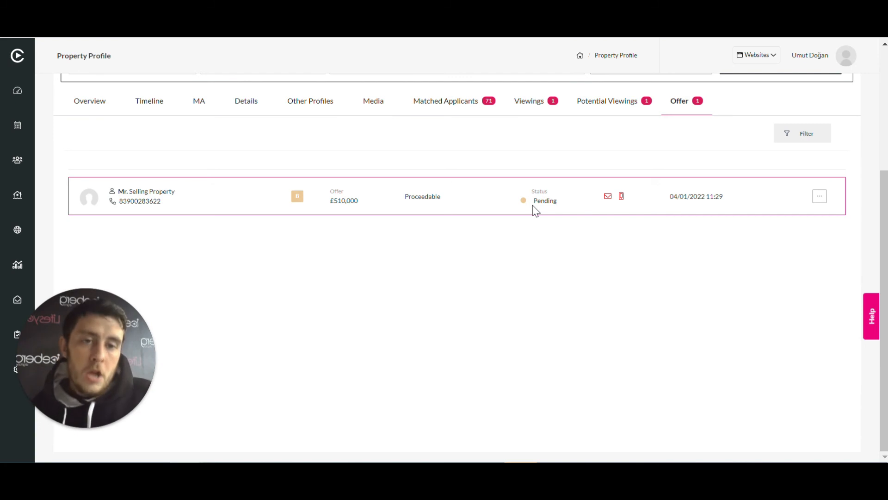
{"action": "left_click", "coordinate": [820, 198]}
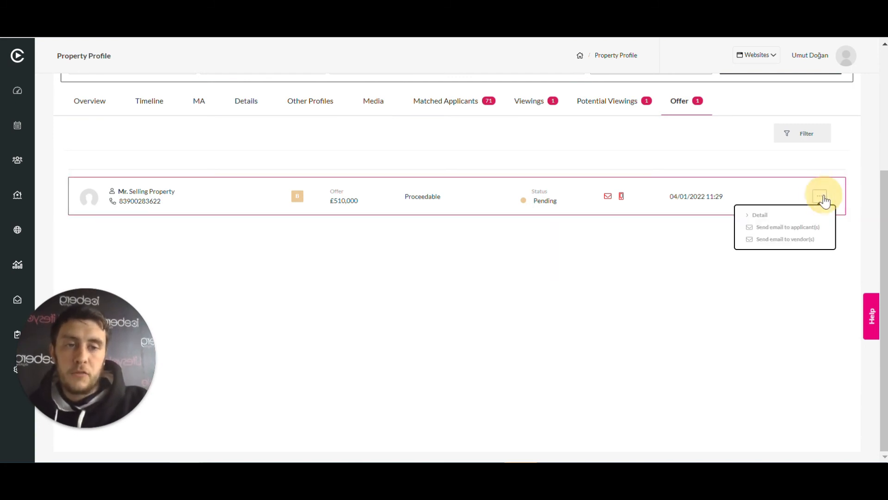
{"action": "left_click", "coordinate": [785, 214]}
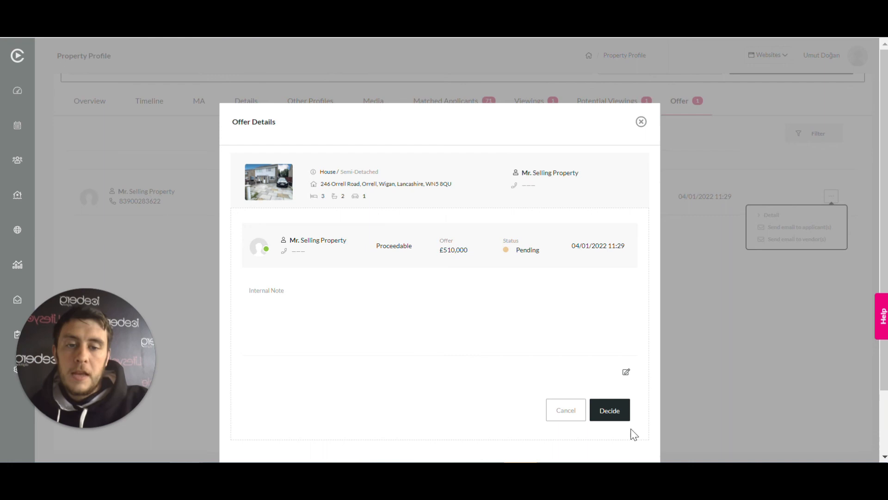
{"action": "left_click", "coordinate": [617, 412]}
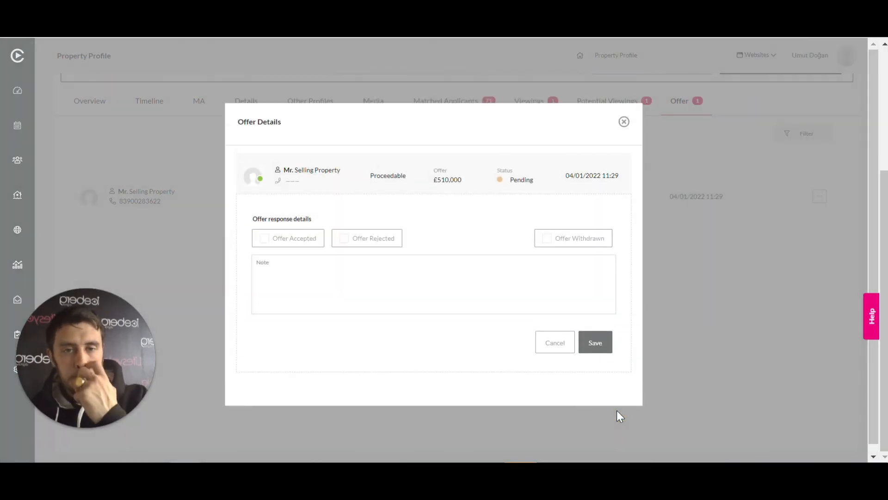
{"action": "left_click", "coordinate": [265, 239]}
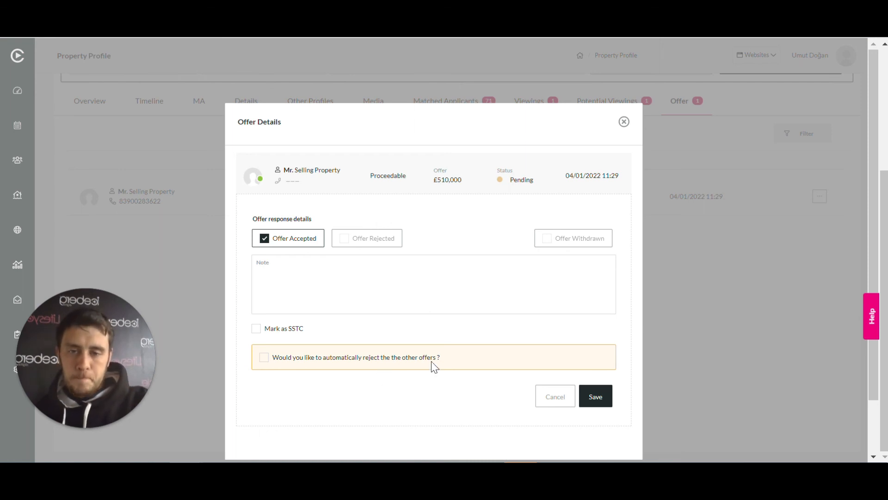
{"action": "left_click", "coordinate": [600, 398]}
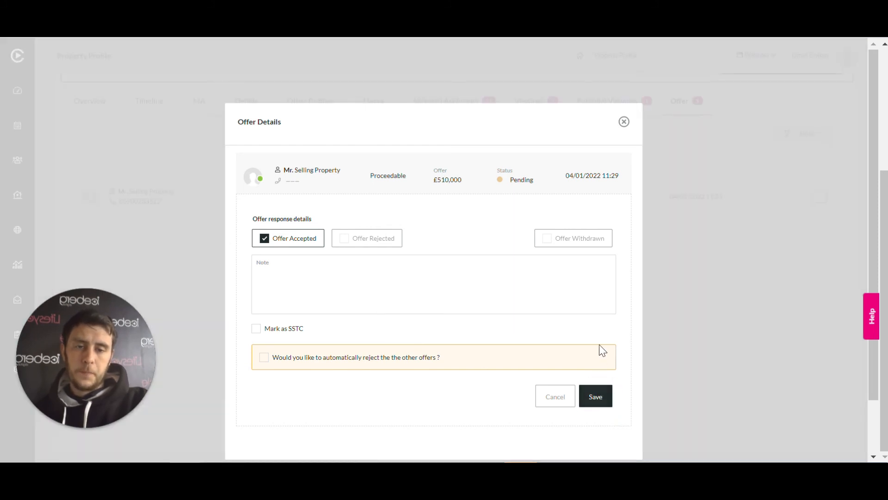
{"action": "left_click", "coordinate": [602, 410]}
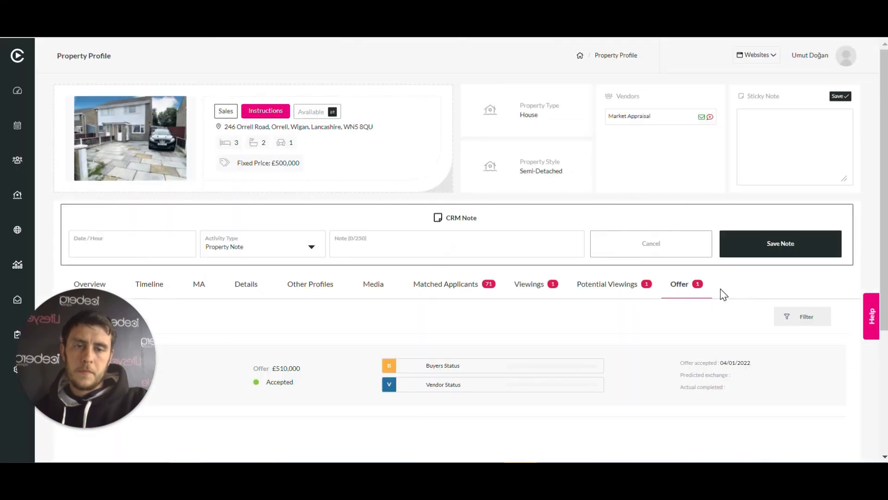
Check the accepted offer's entry and open its full offer detail page
{"action": "scroll", "coordinate": [697, 295], "scroll_direction": "down", "scroll_amount": 3}
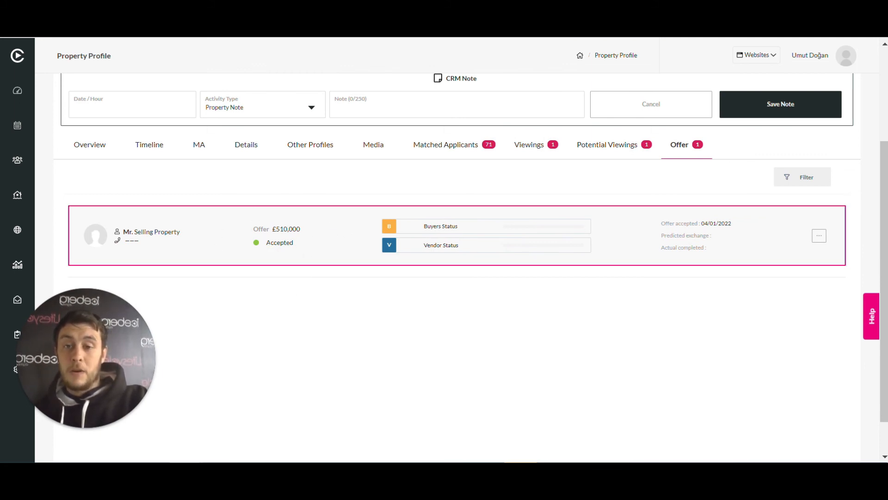
{"action": "left_click", "coordinate": [819, 237]}
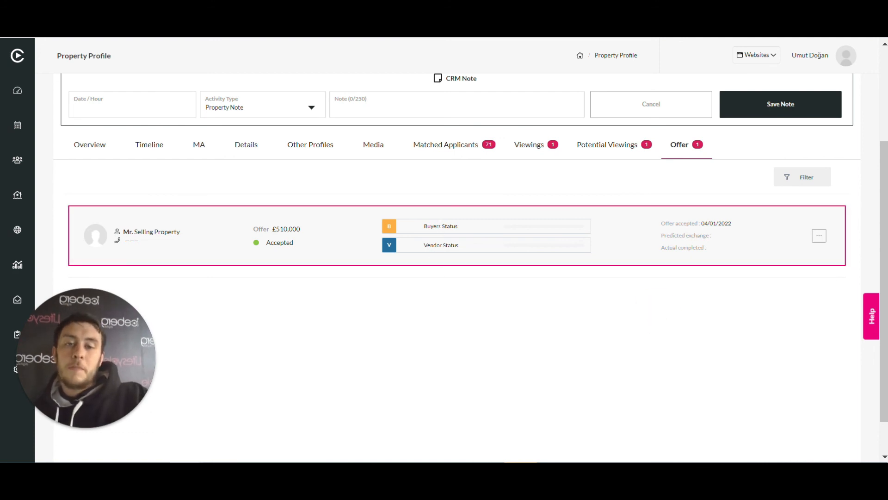
{"action": "mouse_move", "coordinate": [522, 246]}
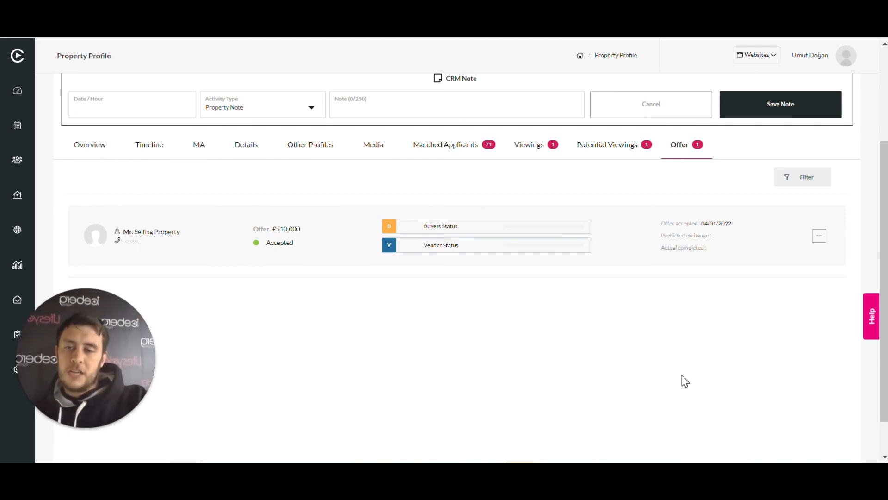
{"action": "left_click", "coordinate": [820, 238]}
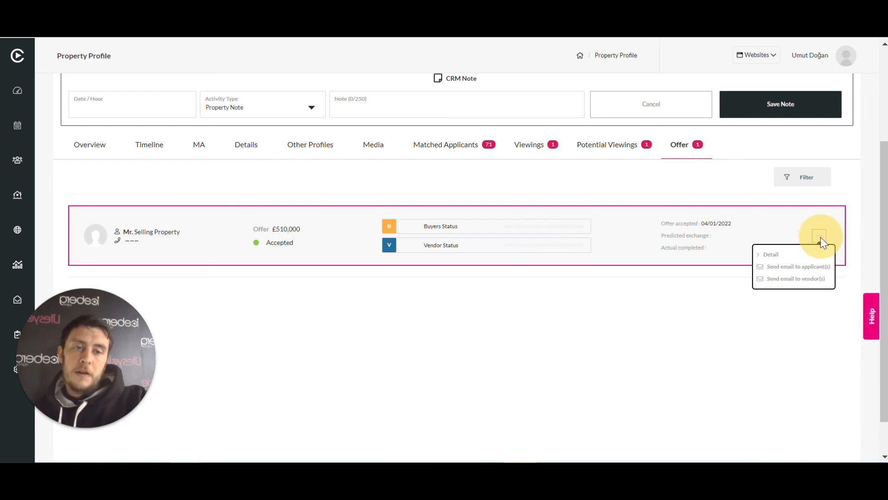
{"action": "left_click", "coordinate": [789, 260]}
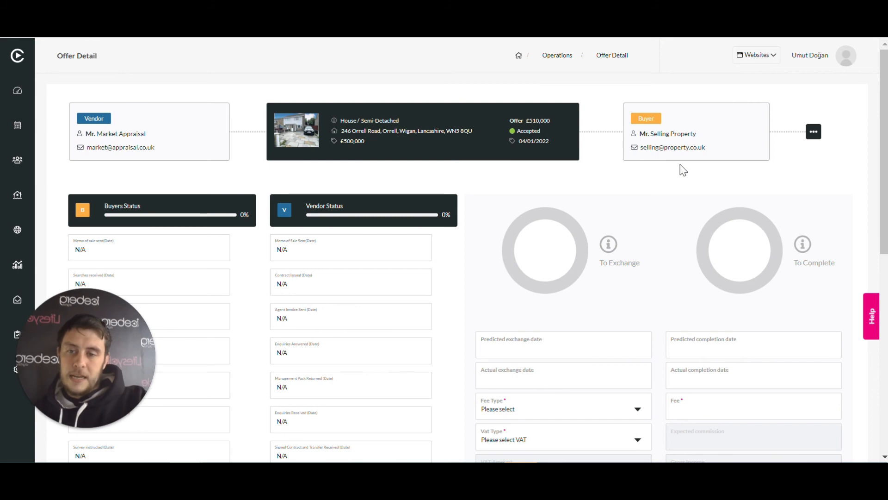
View the offer's sales chain and the form for adding a link above the vendor, and close it without adding one
{"action": "left_click", "coordinate": [815, 135]}
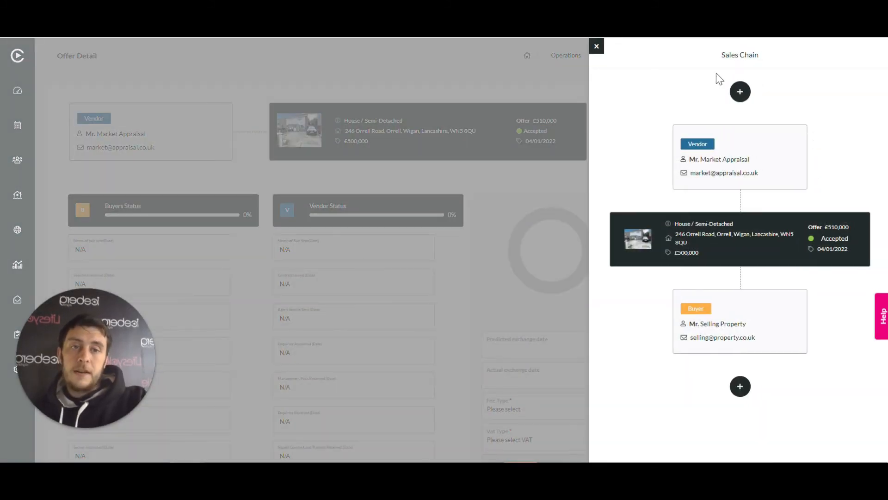
{"action": "left_click", "coordinate": [597, 57]}
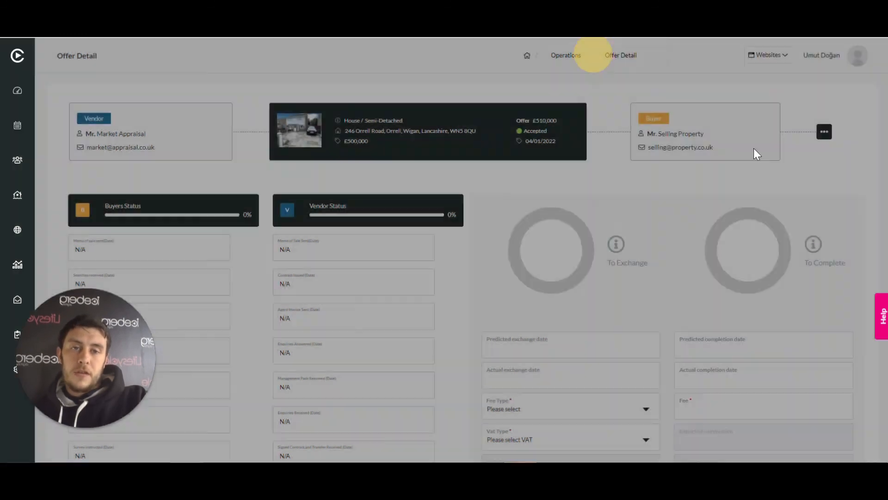
{"action": "left_click", "coordinate": [814, 134]}
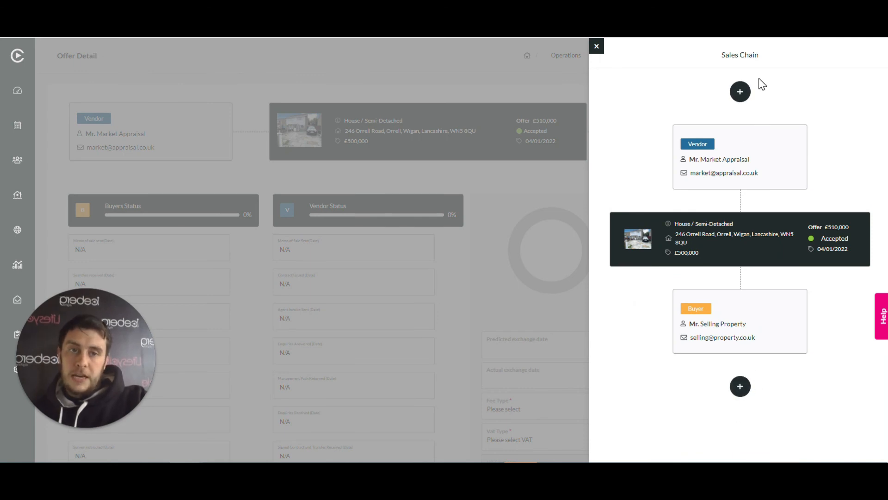
{"action": "left_click", "coordinate": [741, 91]}
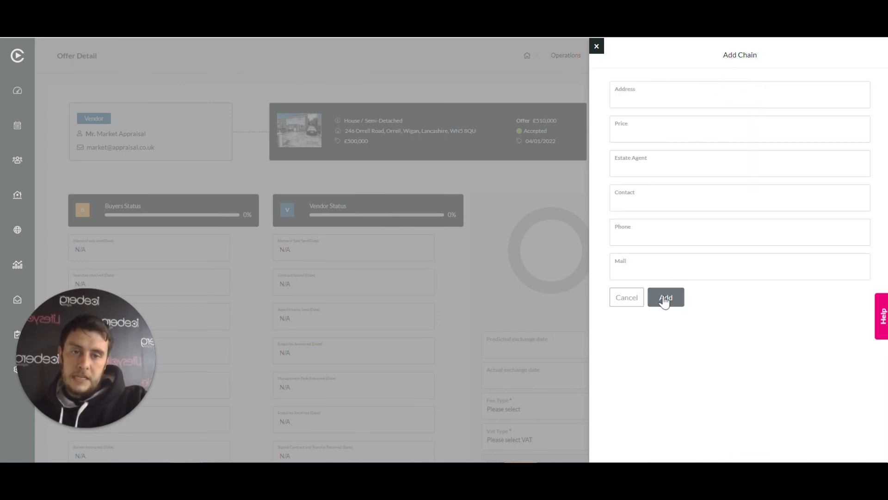
{"action": "left_click", "coordinate": [596, 46]}
Look through the offer's progression dates and fee fields, and open its Memorandum of Sale
{"action": "scroll", "coordinate": [692, 122], "scroll_direction": "down", "scroll_amount": 4}
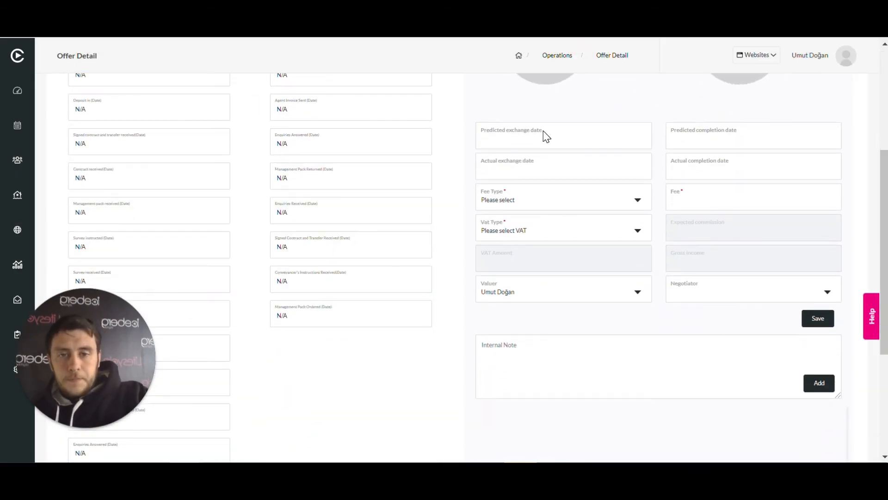
{"action": "scroll", "coordinate": [546, 134], "scroll_direction": "down", "scroll_amount": 4}
{"action": "left_click_drag", "start_coordinate": [122, 353], "coordinate": [160, 296]}
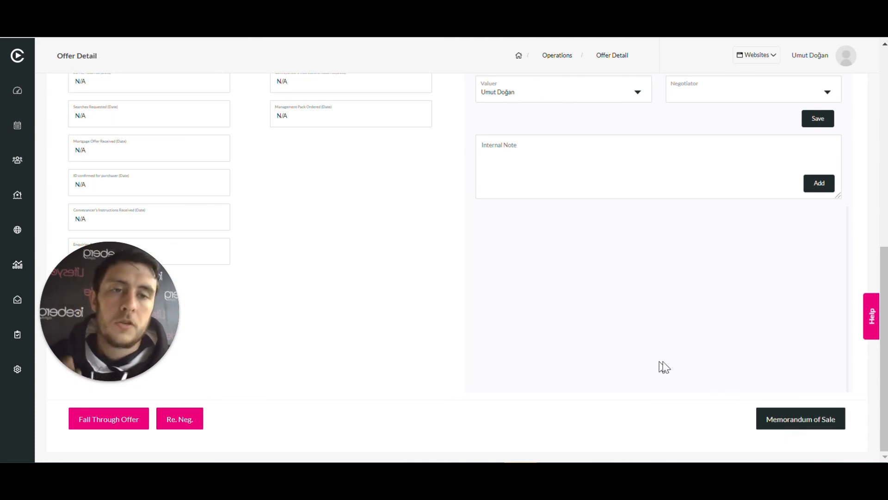
{"action": "left_click", "coordinate": [812, 424]}
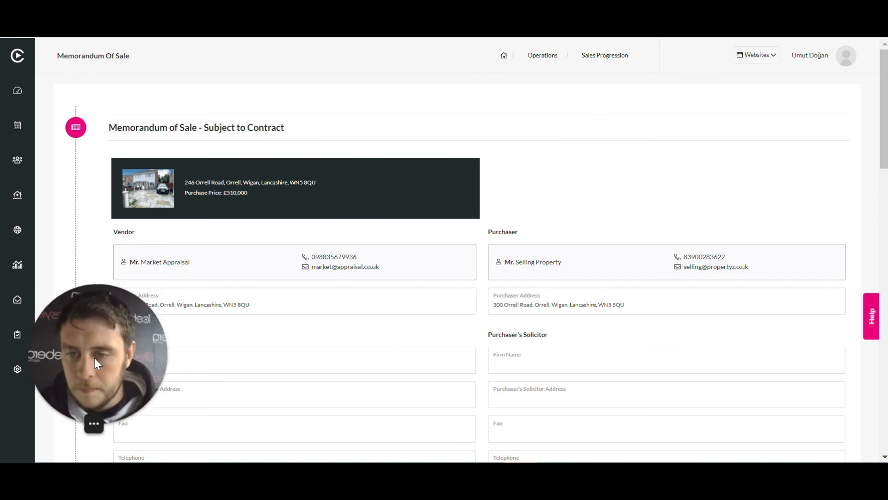
Look through the Memorandum of Sale form, from the party and solicitor details to the property section and sending options
{"action": "scroll", "coordinate": [477, 196], "scroll_direction": "down", "scroll_amount": 3}
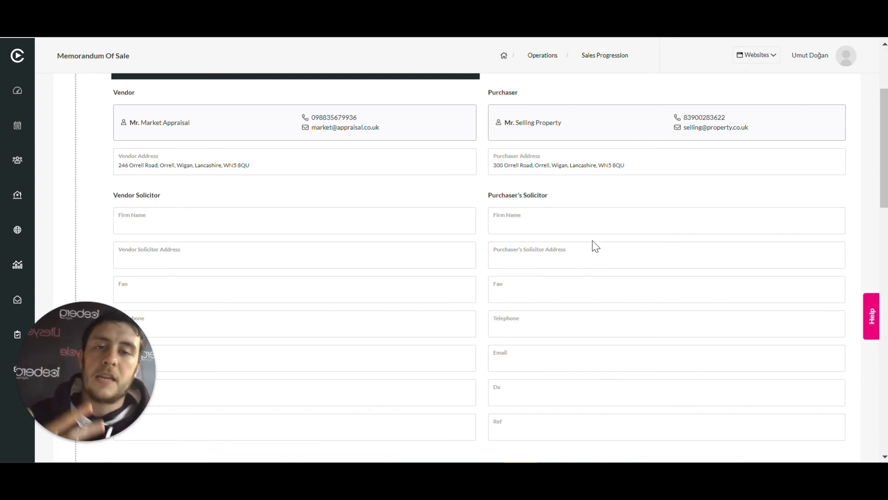
{"action": "scroll", "coordinate": [550, 197], "scroll_direction": "up", "scroll_amount": 3}
{"action": "scroll", "coordinate": [551, 197], "scroll_direction": "down", "scroll_amount": 8}
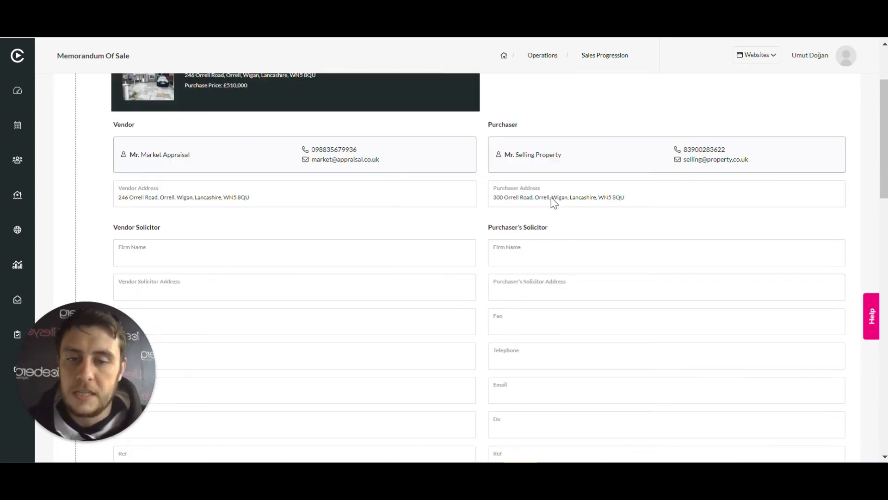
{"action": "scroll", "coordinate": [70, 183], "scroll_direction": "down", "scroll_amount": 2}
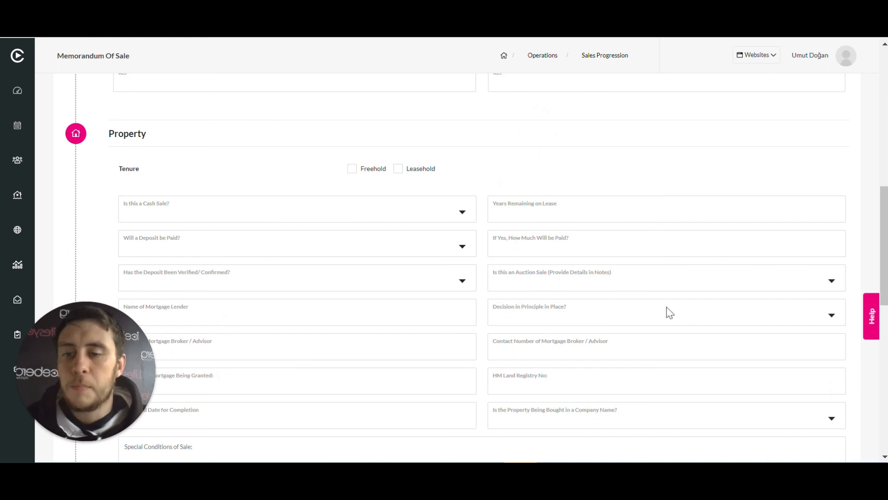
{"action": "scroll", "coordinate": [648, 319], "scroll_direction": "down", "scroll_amount": 5}
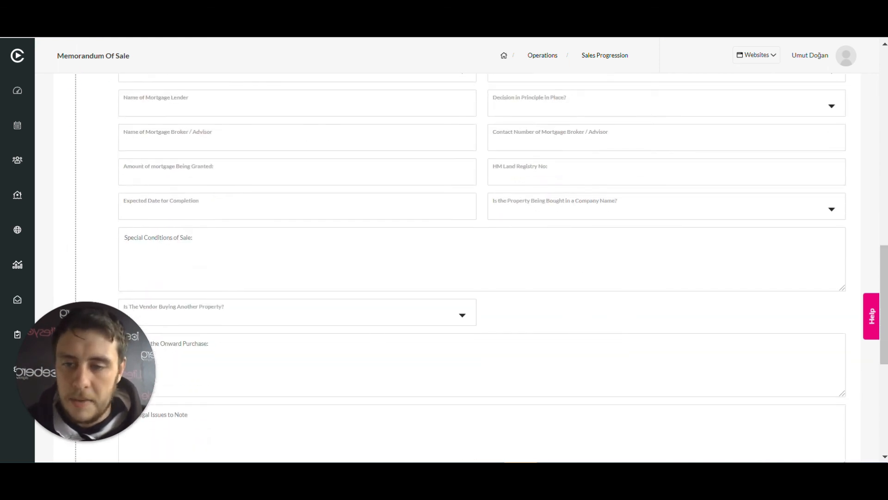
{"action": "scroll", "coordinate": [415, 318], "scroll_direction": "down", "scroll_amount": 7}
{"action": "left_click_drag", "start_coordinate": [139, 370], "coordinate": [622, 367]}
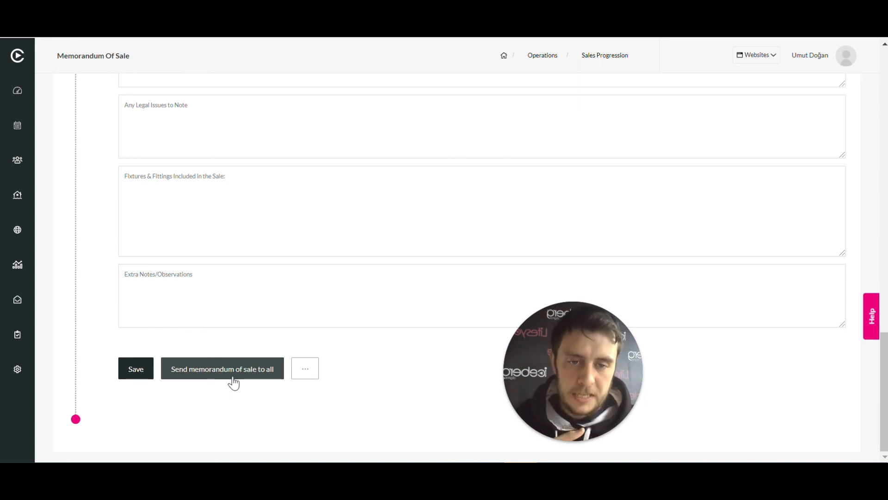
Check the options for mailing the Memorandum of Sale separately to the purchaser, vendor or either solicitor, without sending it
{"action": "left_click", "coordinate": [305, 370]}
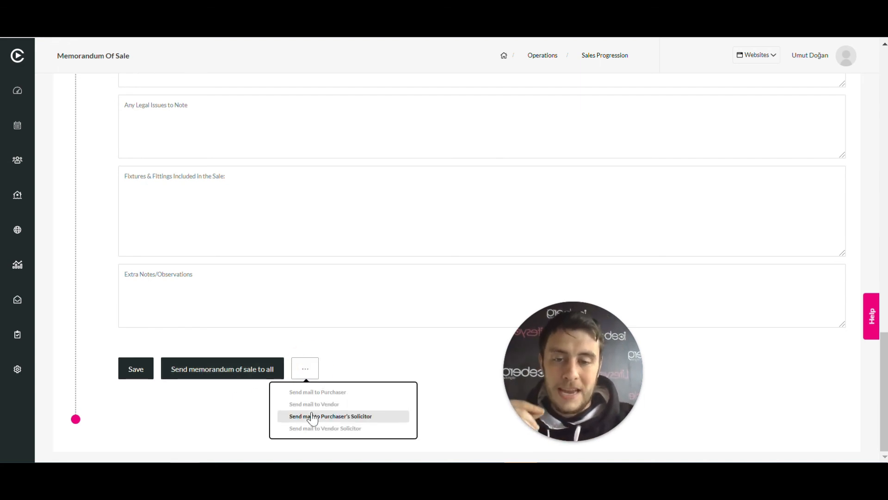
{"action": "left_click", "coordinate": [239, 421]}
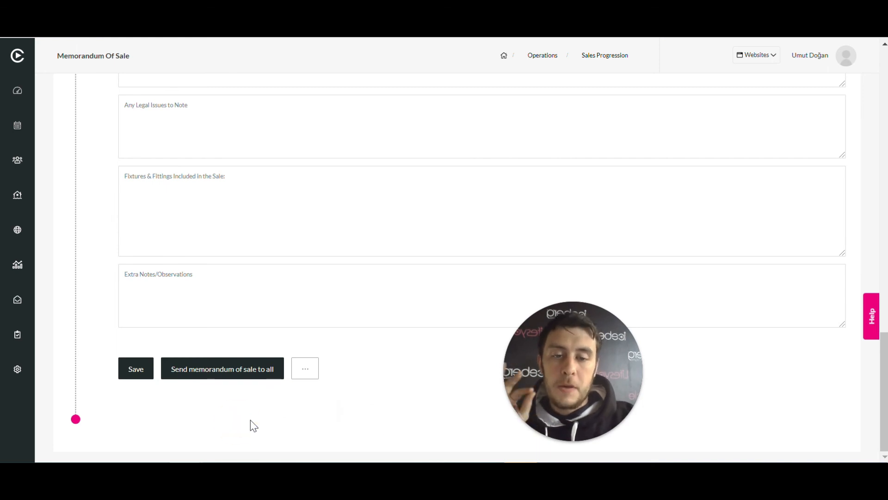
{"action": "left_click", "coordinate": [307, 371]}
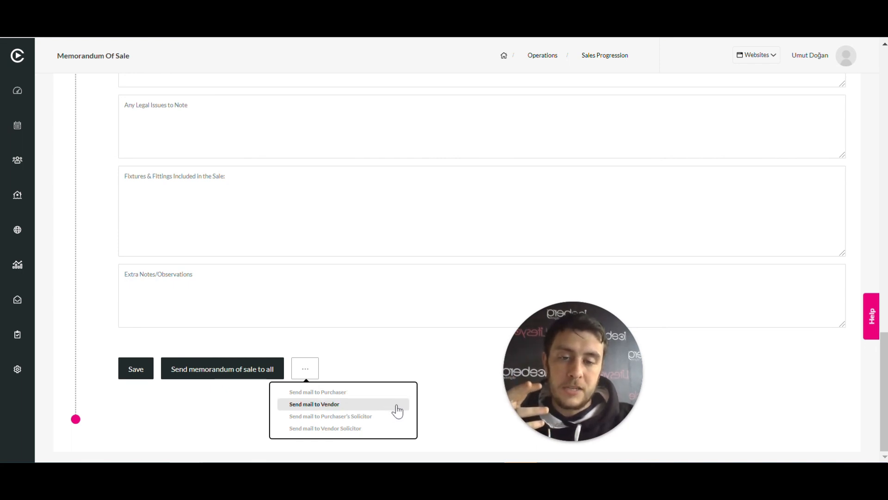
{"action": "left_click", "coordinate": [235, 425]}
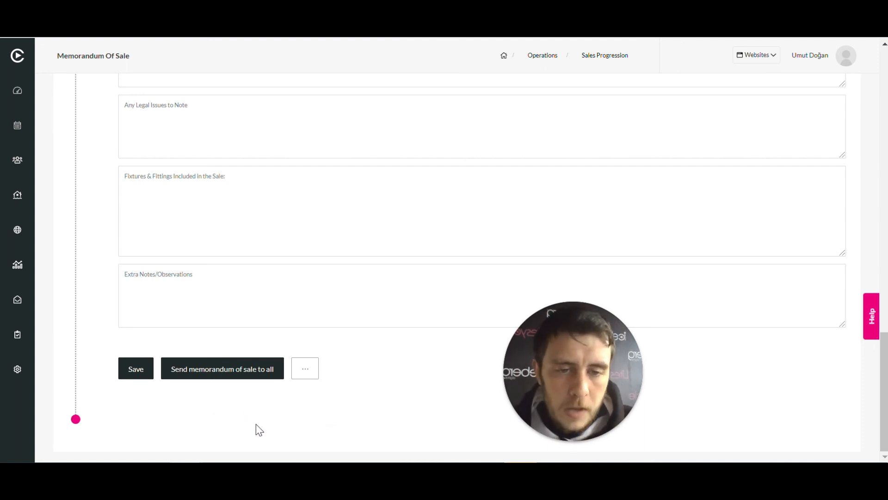
{"action": "left_click_drag", "start_coordinate": [581, 367], "coordinate": [124, 367]}
{"action": "scroll", "coordinate": [463, 357], "scroll_direction": "up", "scroll_amount": 2}
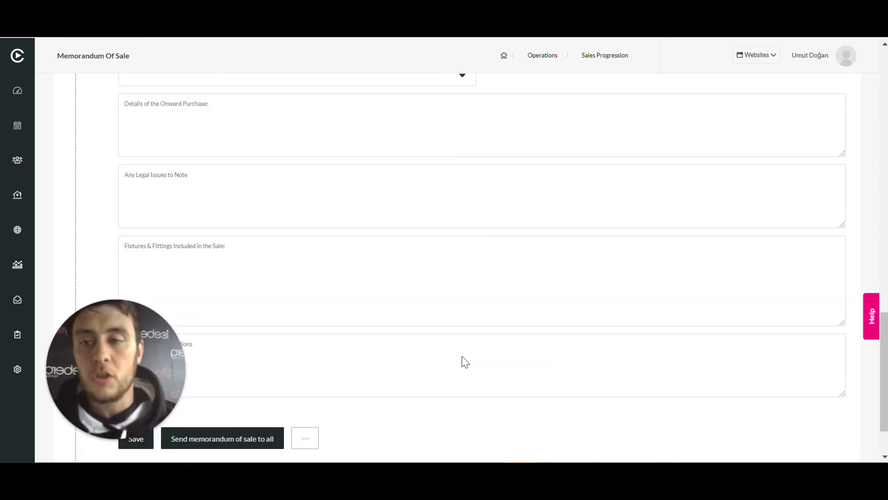
{"action": "scroll", "coordinate": [463, 356], "scroll_direction": "down", "scroll_amount": 2}
Return to the offer detail page and add the internal note "internal note here" to the offer
{"action": "key", "text": "alt+Left"}
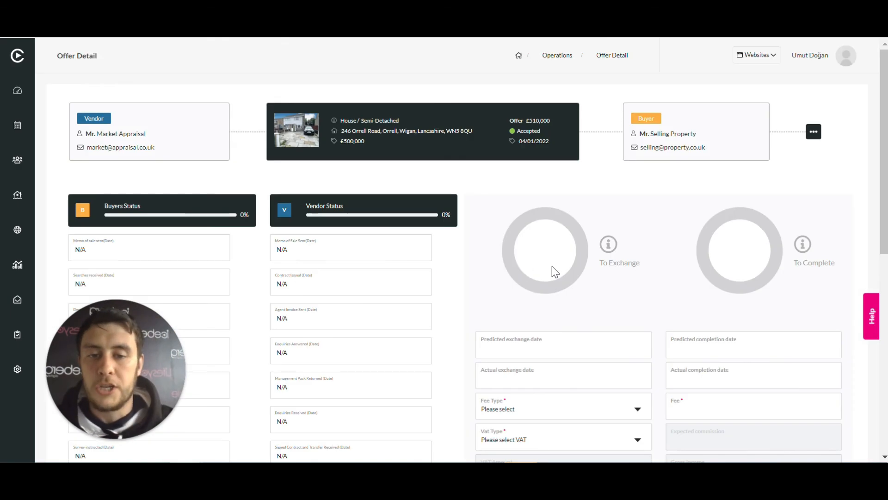
{"action": "scroll", "coordinate": [581, 248], "scroll_direction": "down", "scroll_amount": 2}
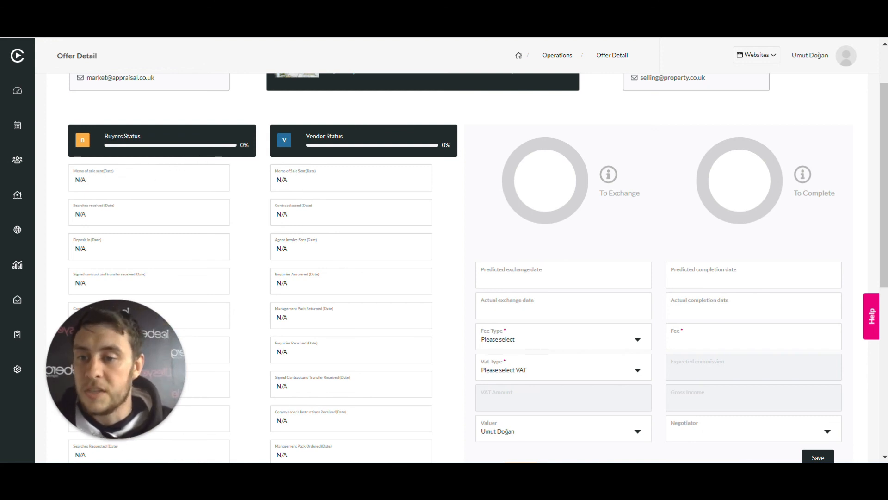
{"action": "scroll", "coordinate": [444, 250], "scroll_direction": "down", "scroll_amount": 2}
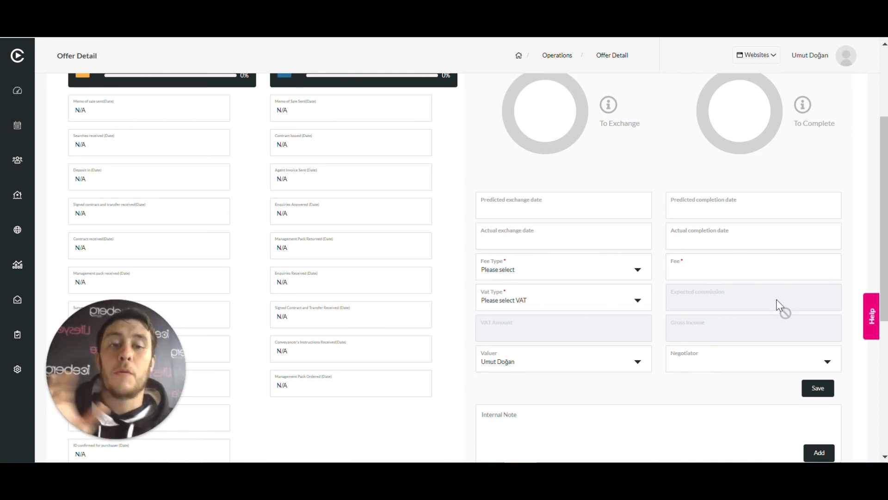
{"action": "scroll", "coordinate": [599, 362], "scroll_direction": "down", "scroll_amount": 3}
{"action": "left_click", "coordinate": [539, 345]}
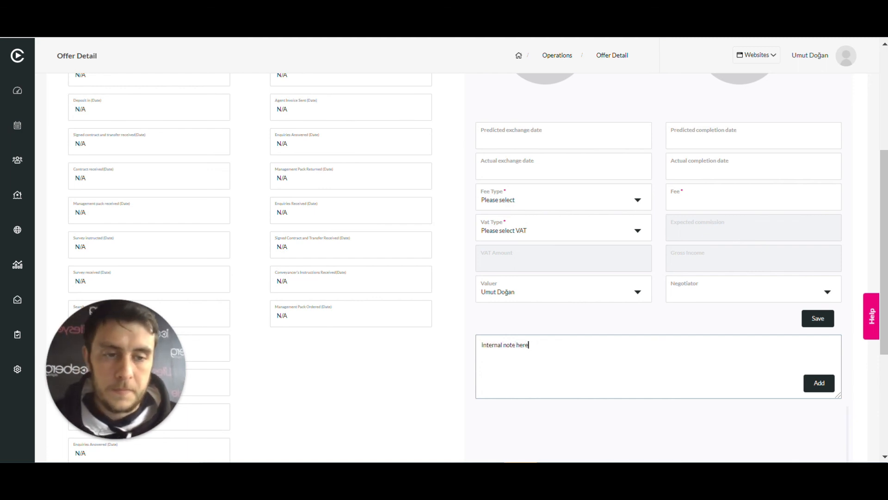
{"action": "left_click", "coordinate": [814, 384]}
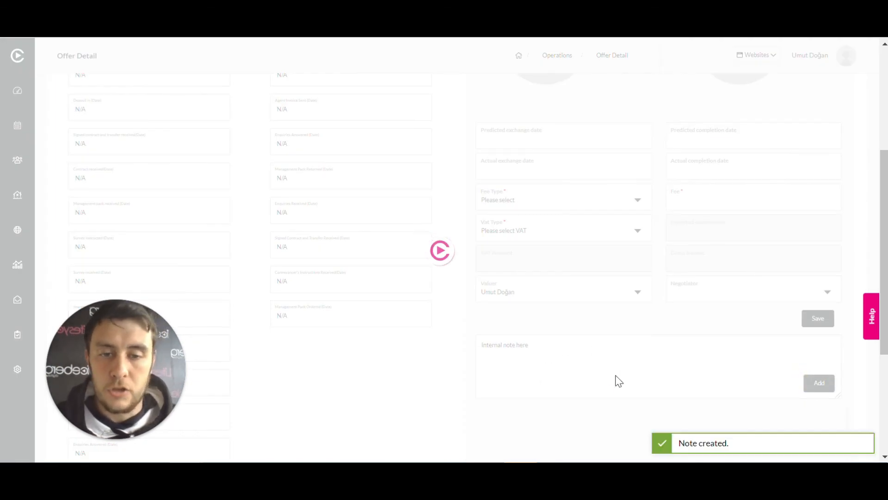
{"action": "scroll", "coordinate": [571, 365], "scroll_direction": "down", "scroll_amount": 5}
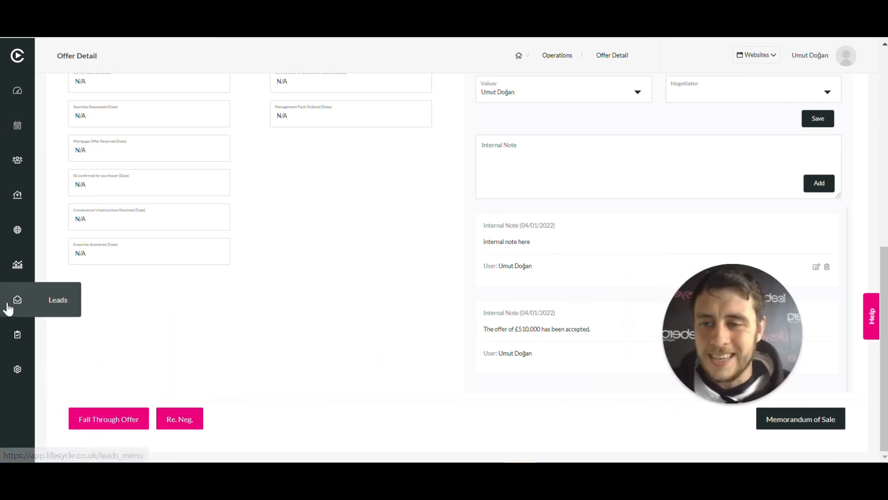
Go to the Sales Progression list in Operations and open the detail of the £510,000 offer accepted on 04/01/2022
{"action": "left_click", "coordinate": [17, 339]}
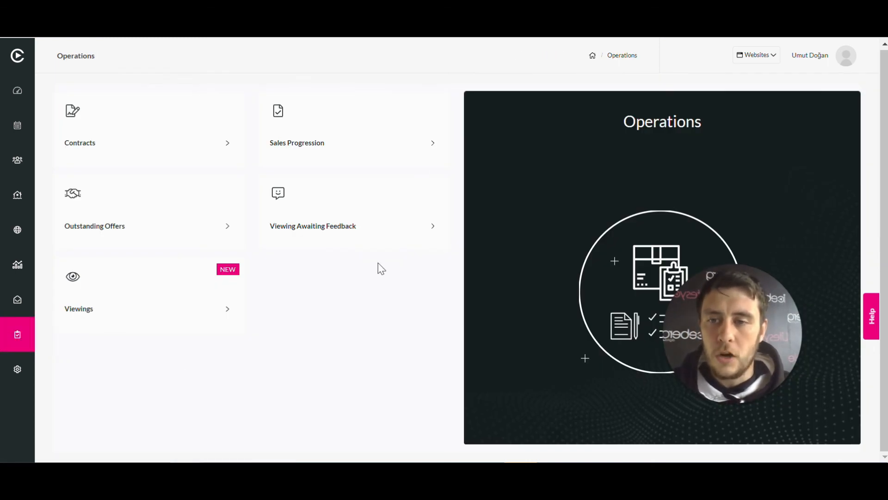
{"action": "left_click", "coordinate": [359, 127]}
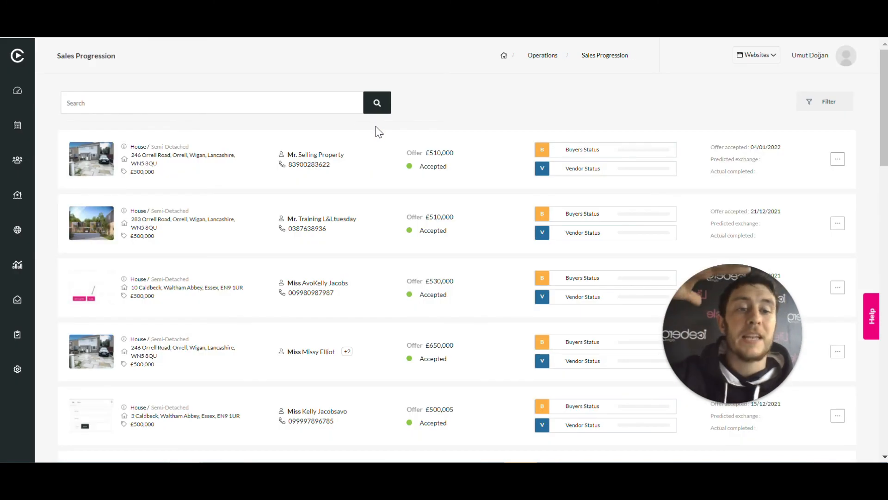
{"action": "mouse_move", "coordinate": [719, 325]}
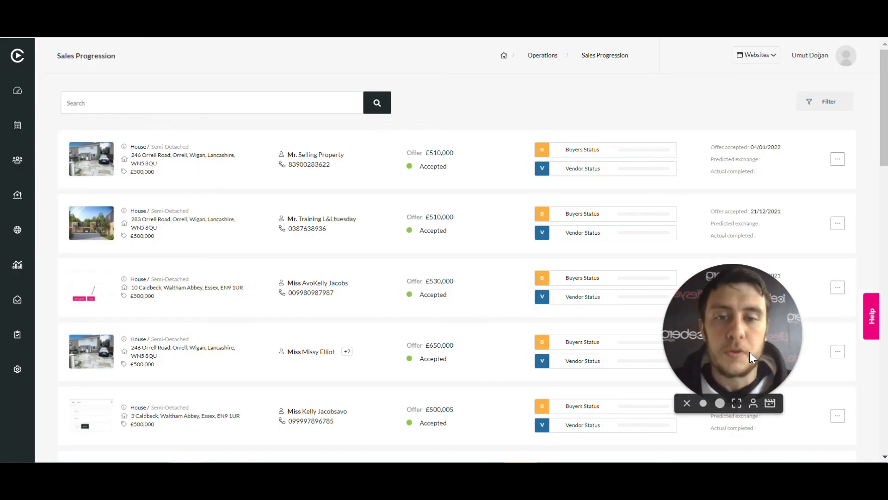
{"action": "left_click_drag", "start_coordinate": [750, 343], "coordinate": [17, 385]}
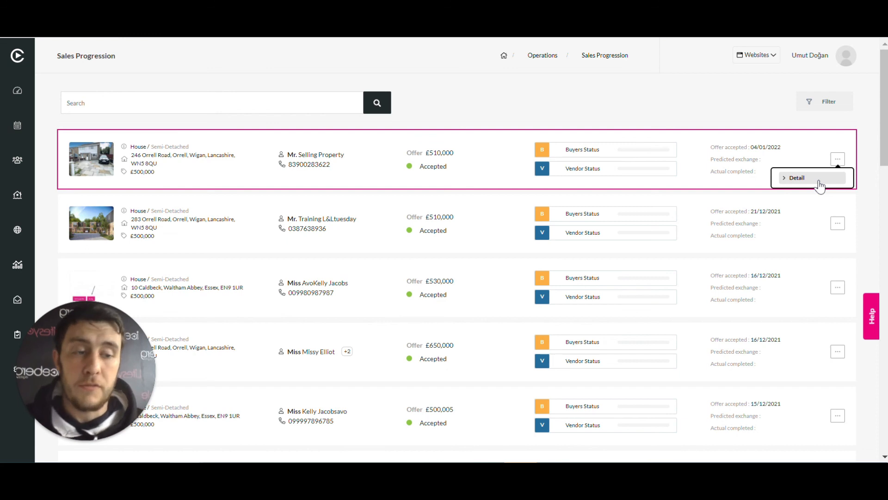
{"action": "left_click", "coordinate": [819, 184]}
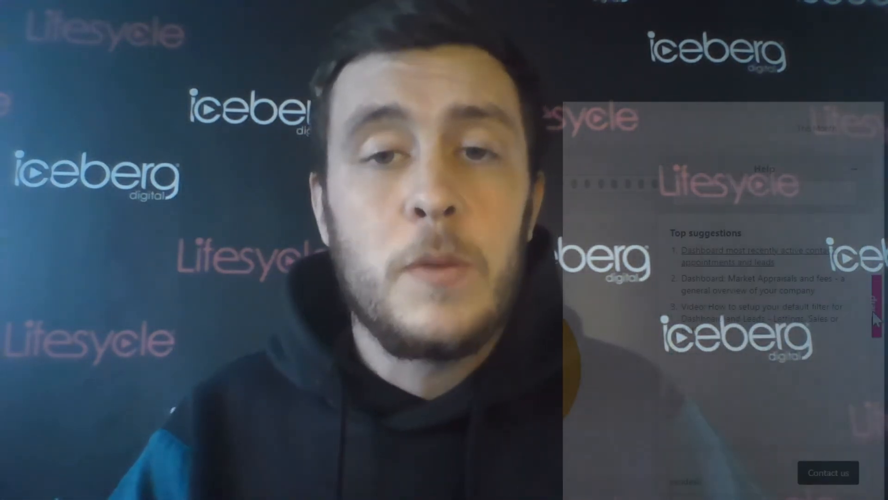
Search the help for "MA" to read how to add another homeowner or contact to a market appraisal, and open the support contact form
{"action": "left_click", "coordinate": [755, 194]}
{"action": "type", "text": "M"}
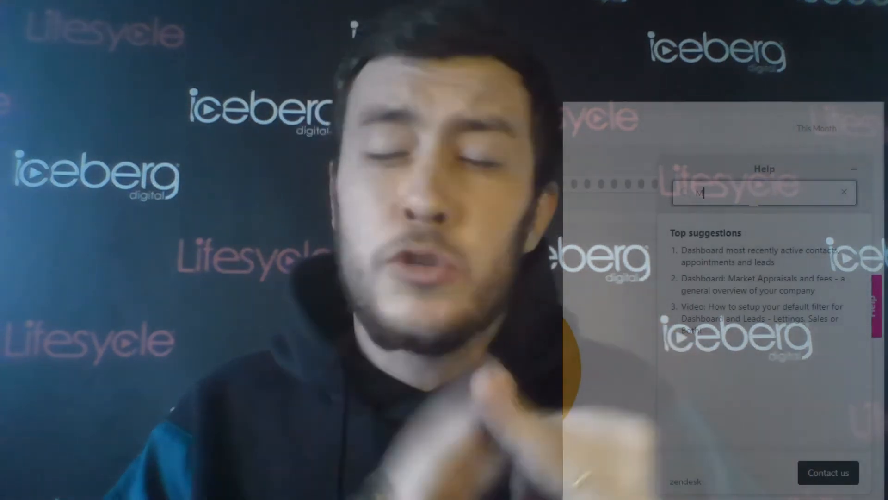
{"action": "type", "text": "A"}
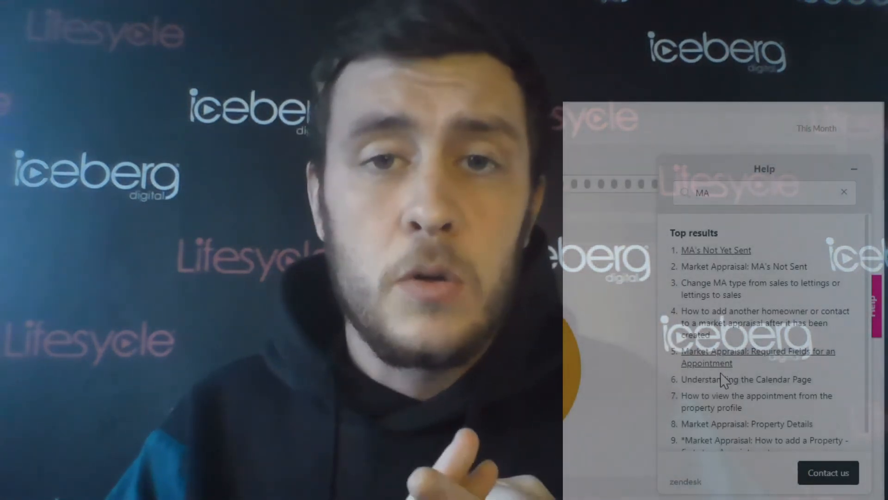
{"action": "left_click", "coordinate": [750, 313]}
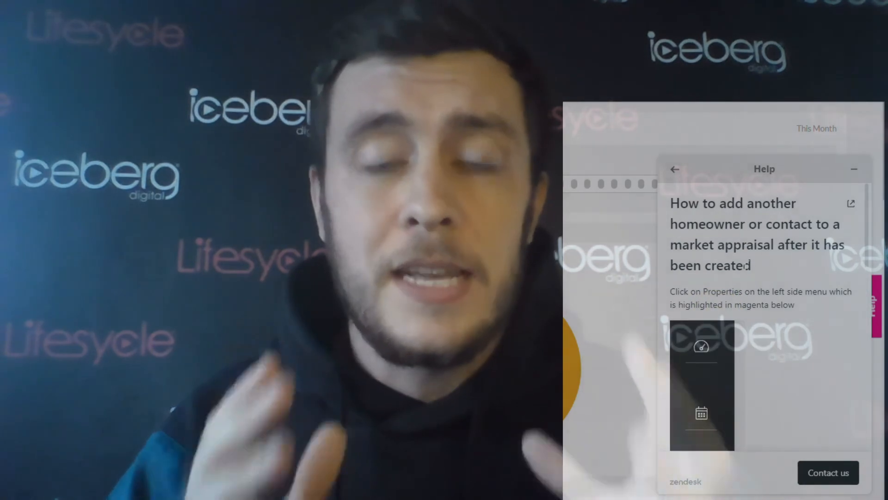
{"action": "scroll", "coordinate": [748, 265], "scroll_direction": "down", "scroll_amount": 10}
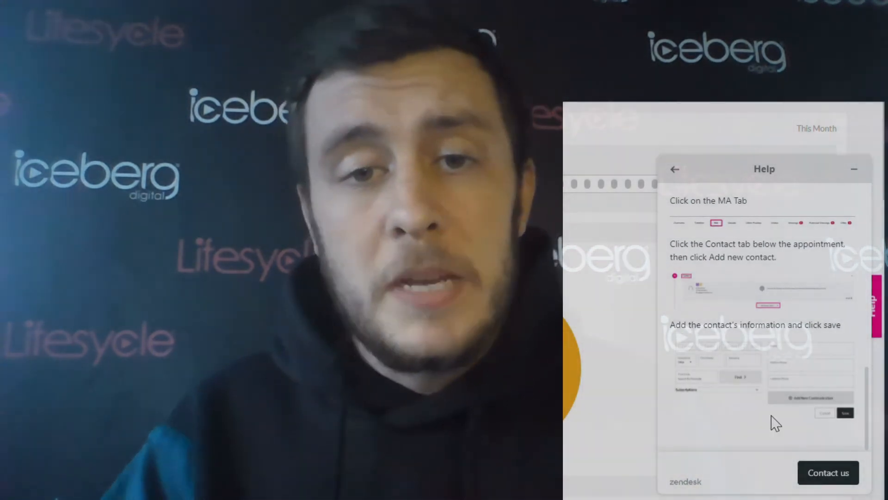
{"action": "left_click", "coordinate": [821, 474]}
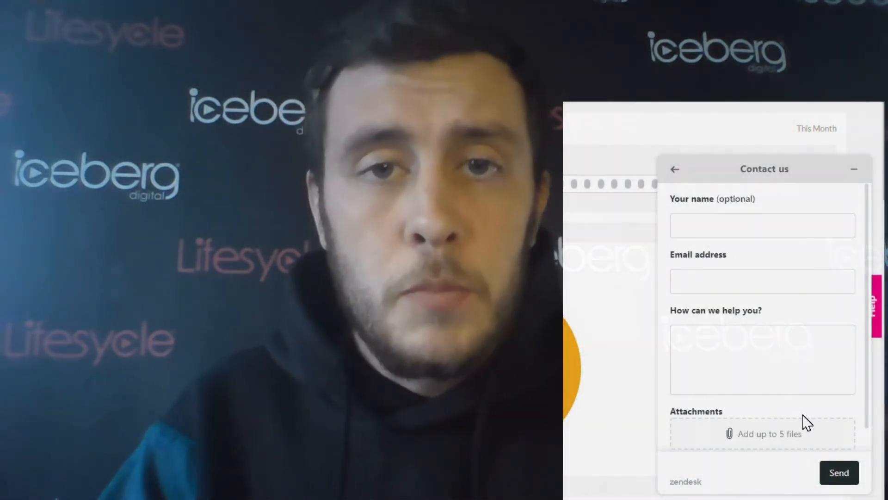